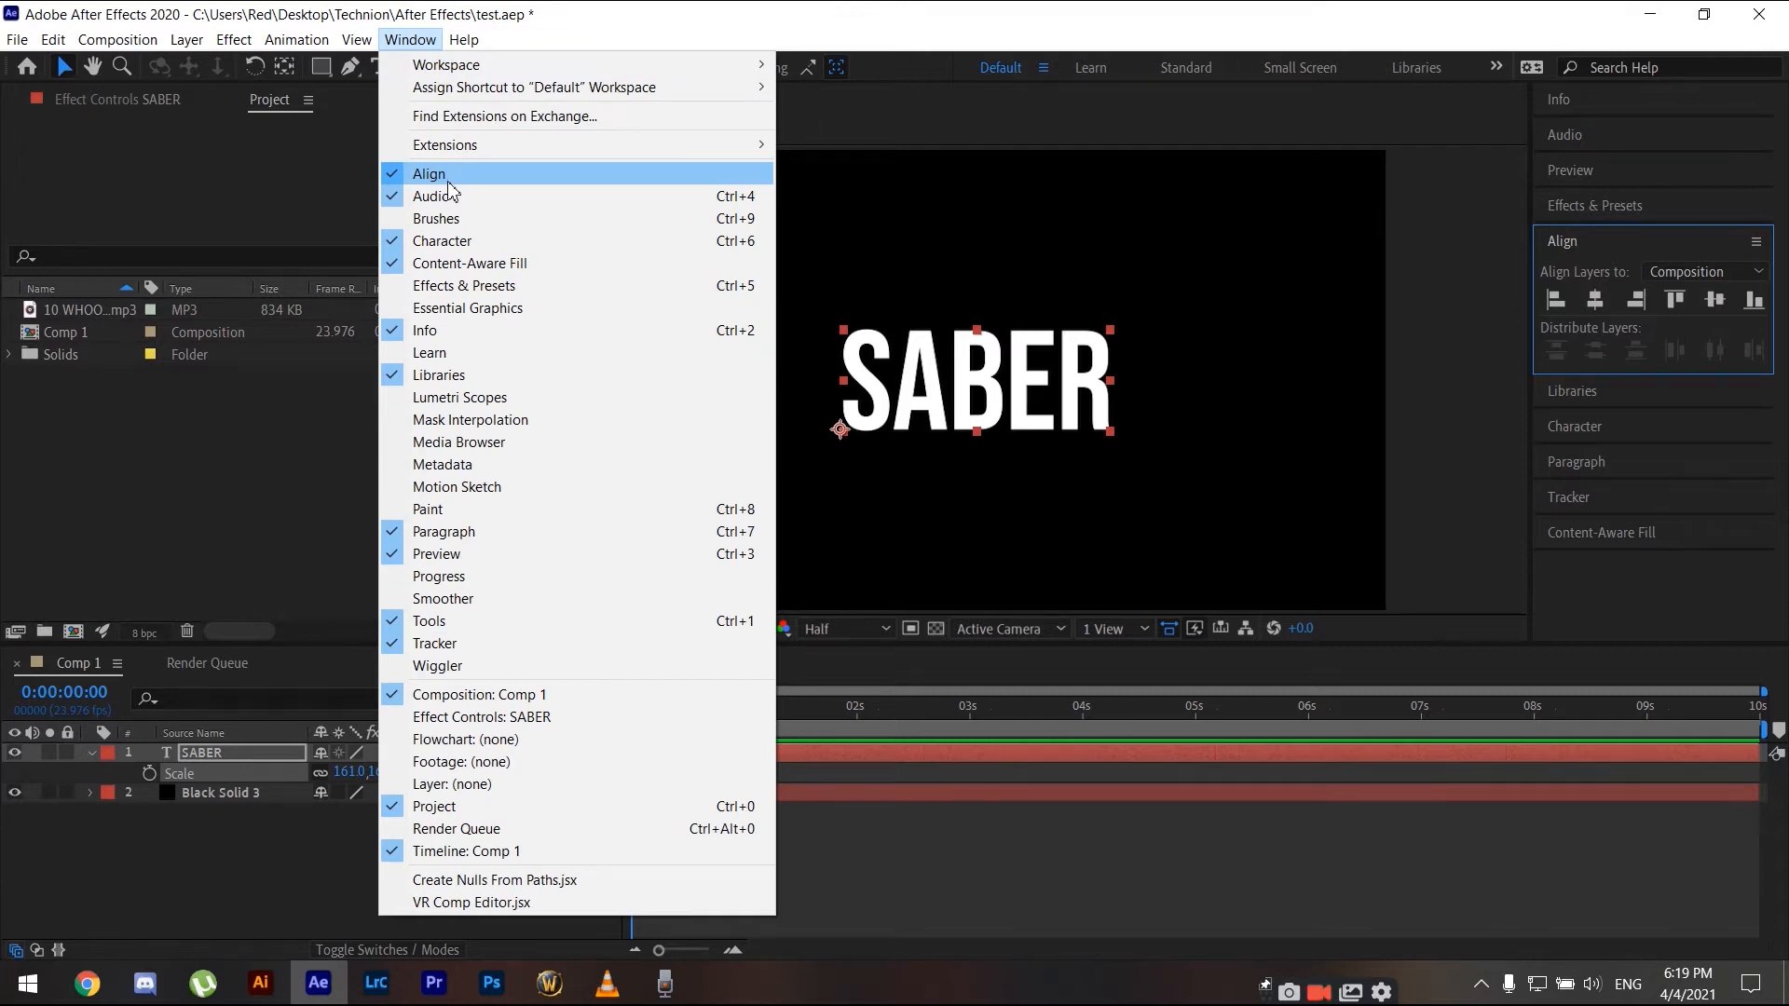
- Search Effects & Presets for saber and apply the Saber effect to the Black Solid 3 layer
{"action": "left_click", "coordinate": [1596, 270]}
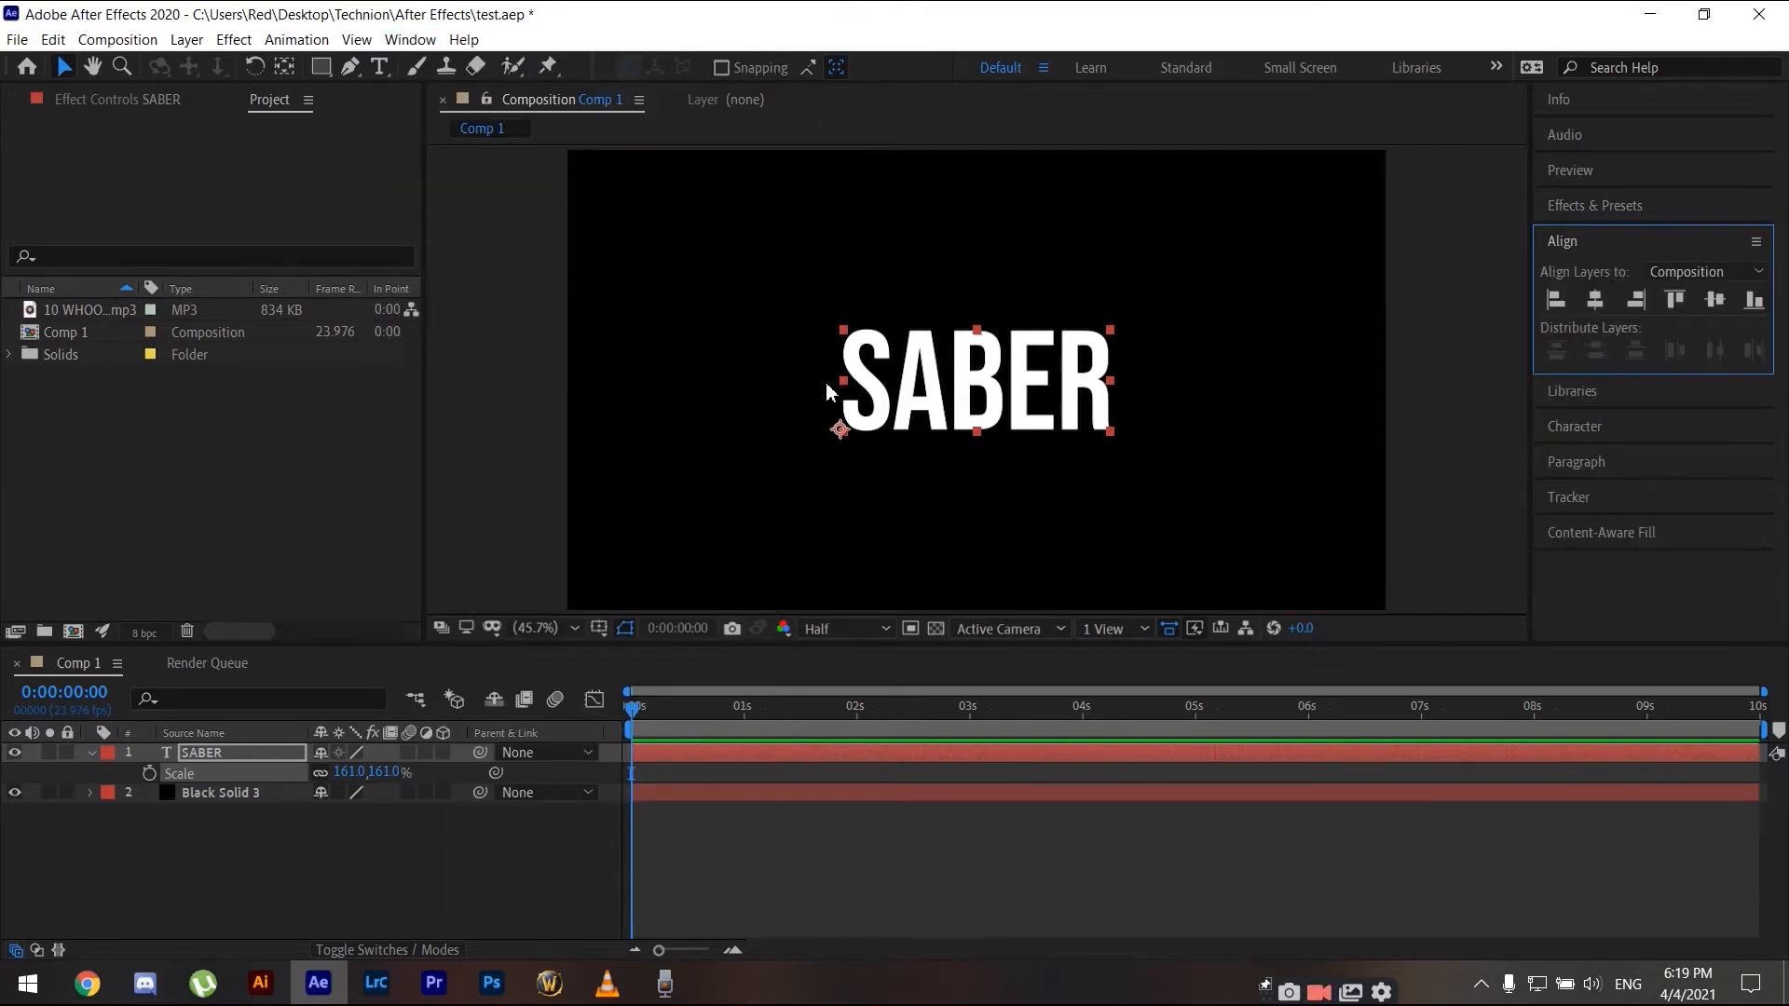
{"action": "left_click", "coordinate": [92, 753]}
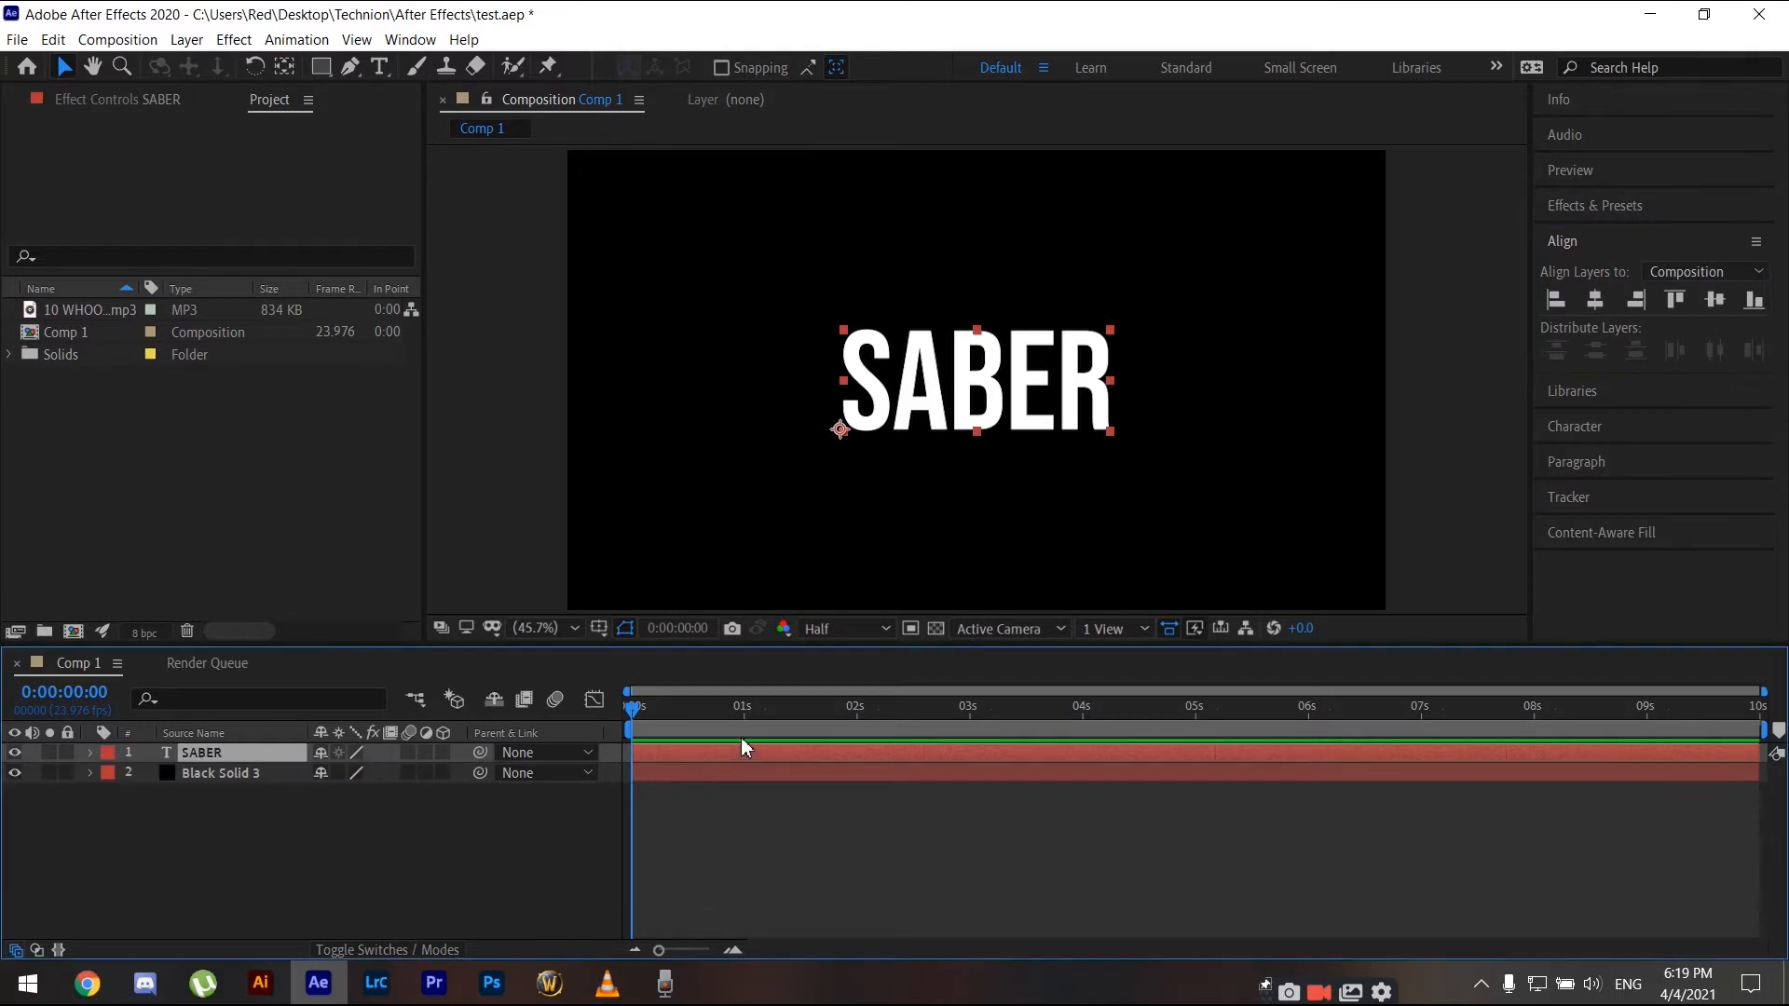
{"action": "left_click", "coordinate": [1572, 245]}
{"action": "left_click", "coordinate": [1586, 202]}
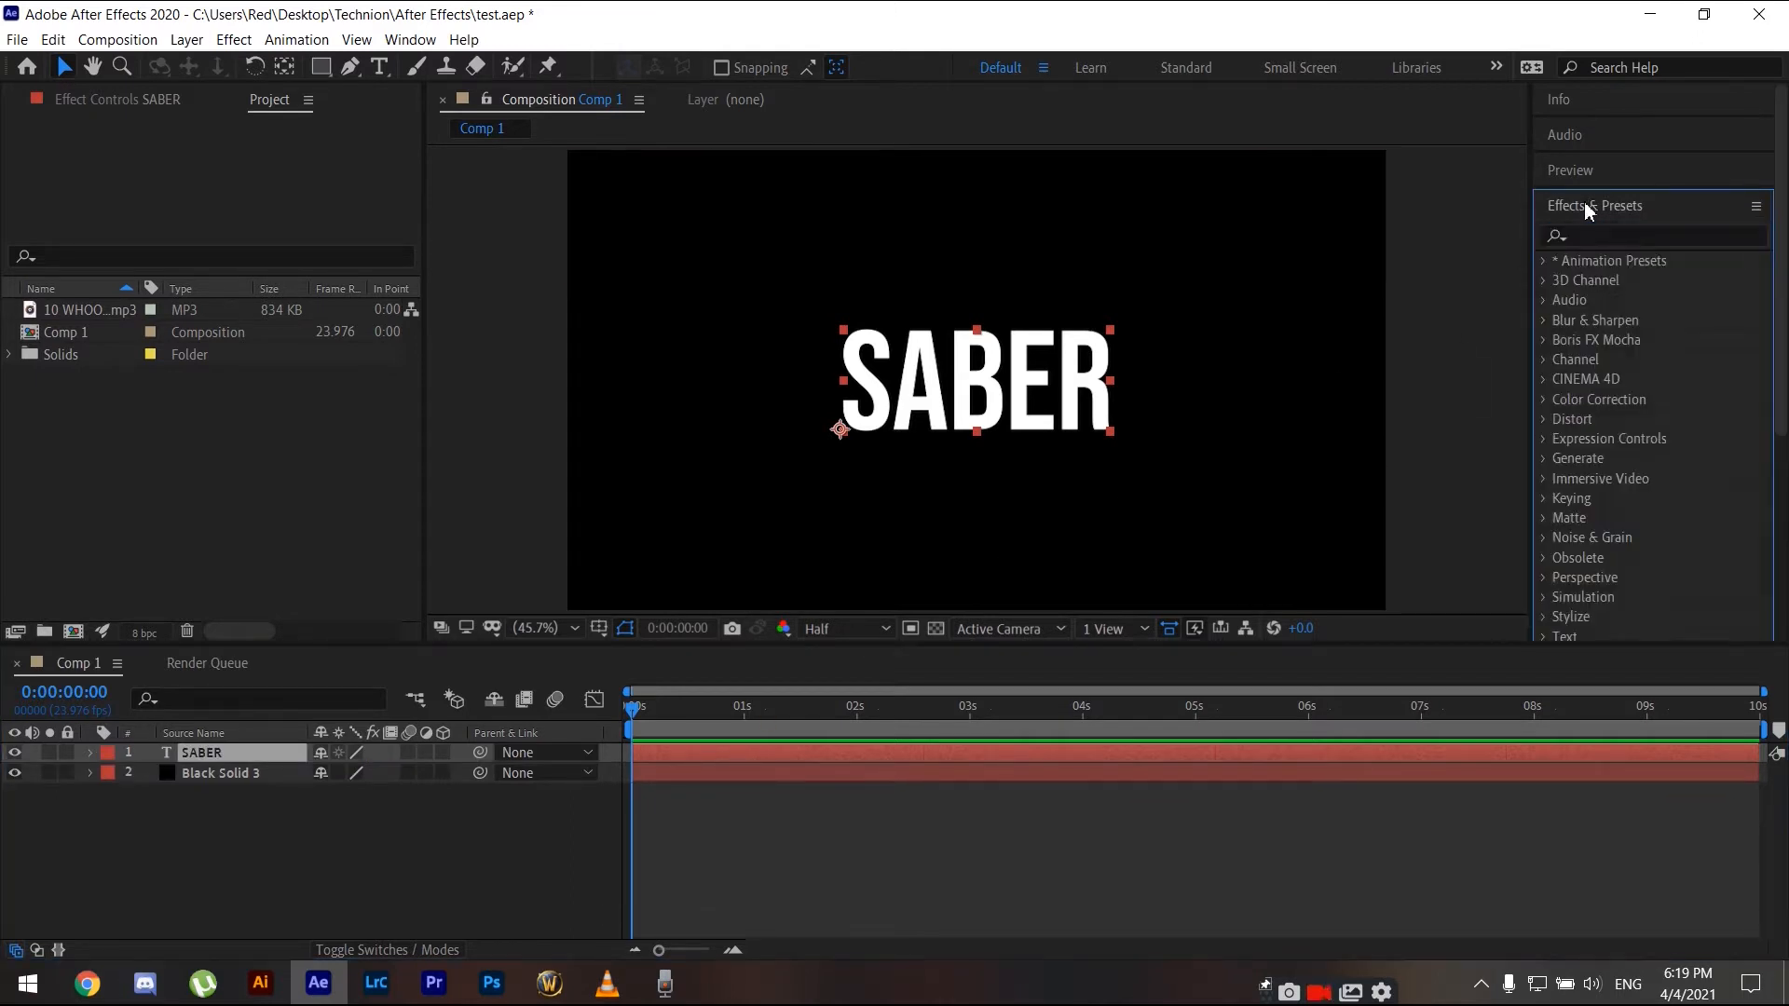
{"action": "left_click", "coordinate": [1633, 236]}
{"action": "type", "text": "saber"}
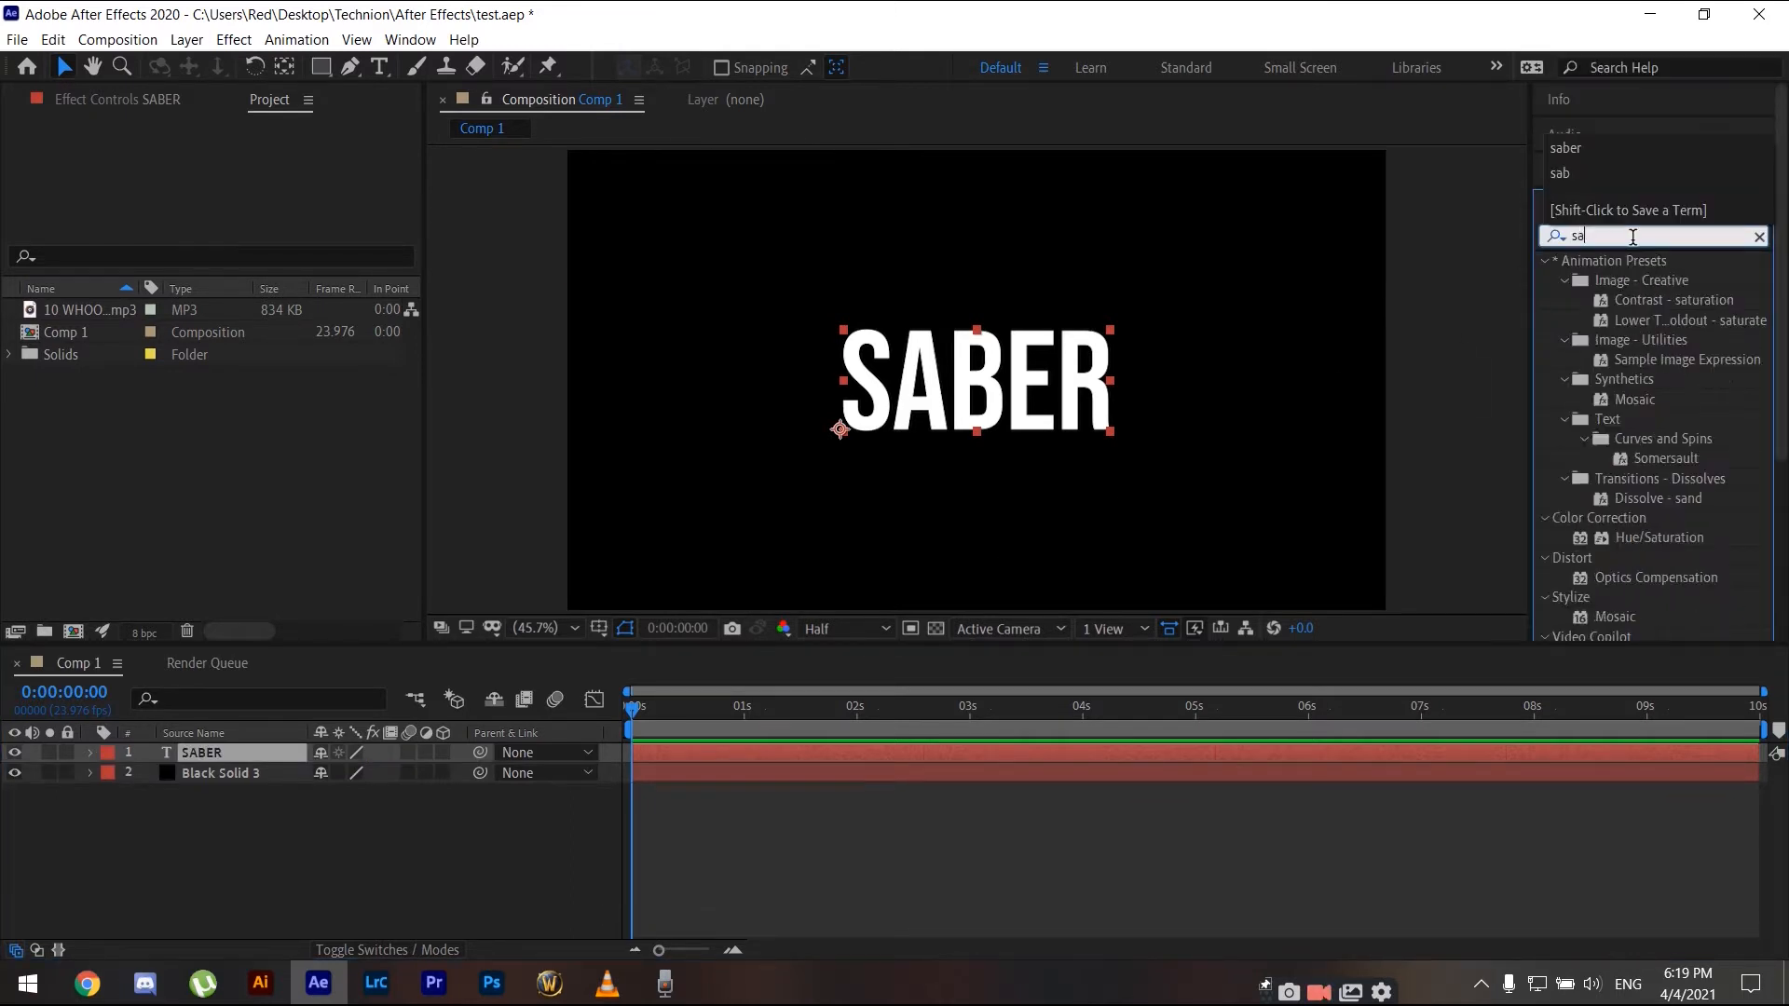
{"action": "left_click_drag", "start_coordinate": [1610, 279], "coordinate": [226, 785]}
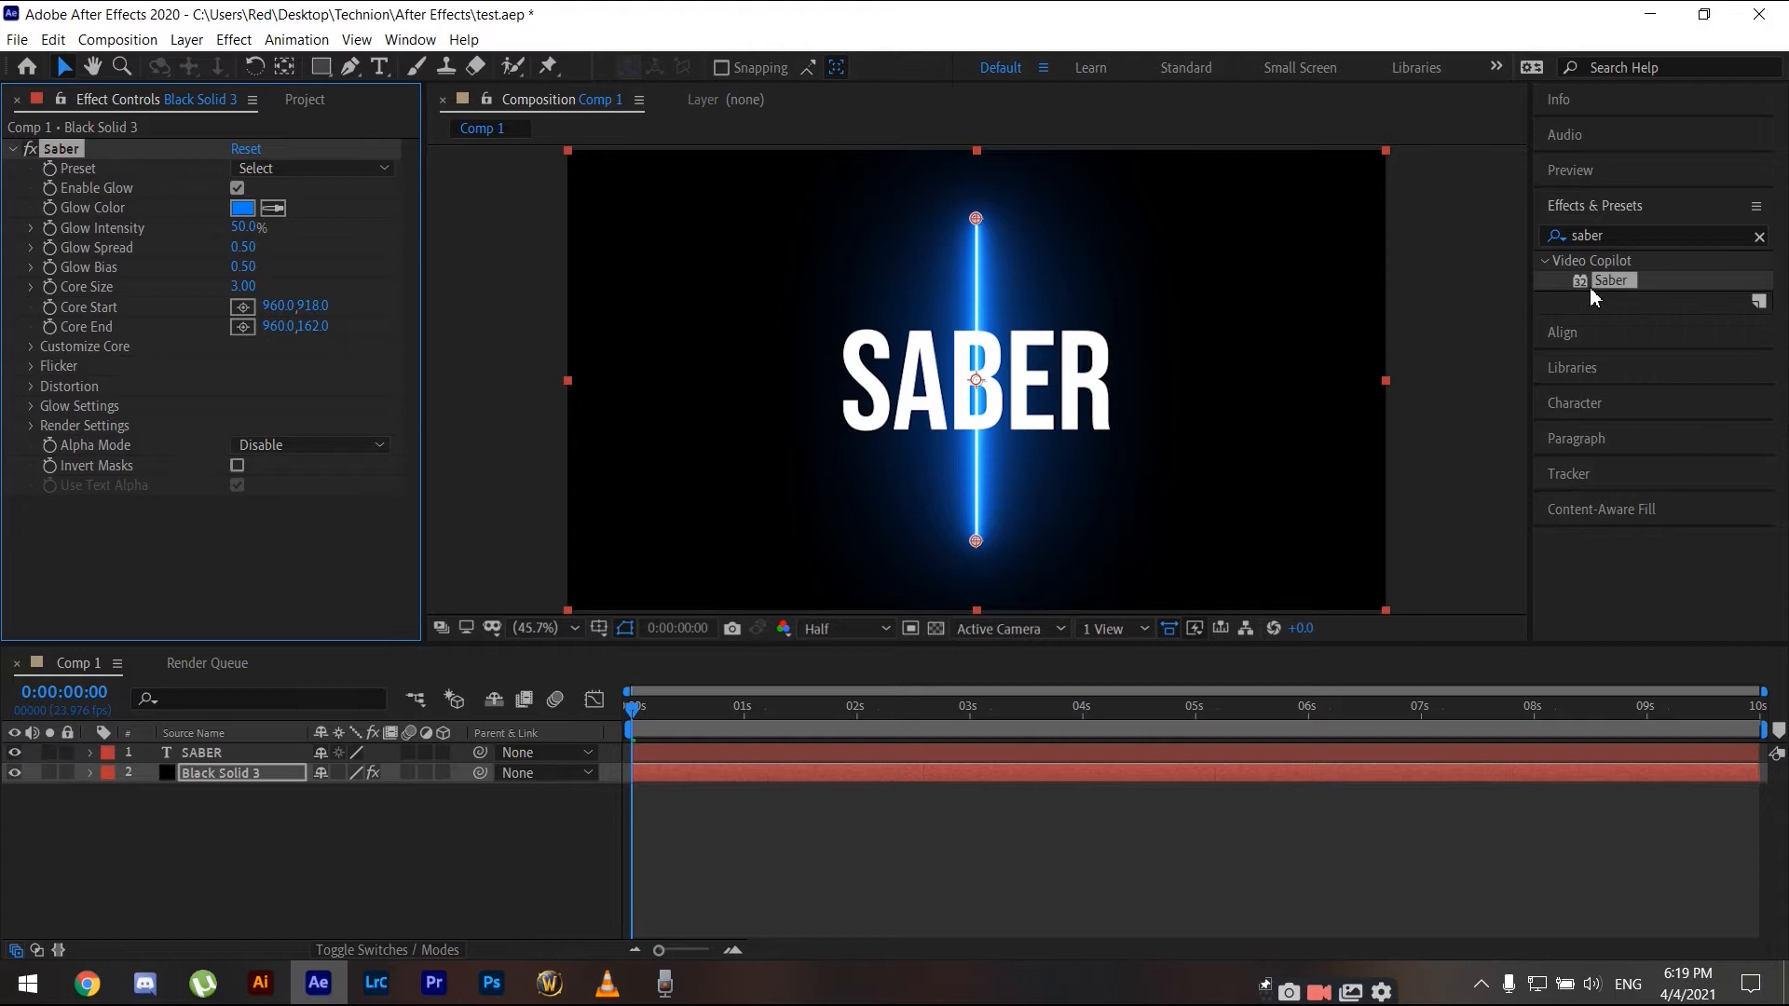
- Under Customize Core, set the Core Type to Text Layer and choose SABER as the text layer
{"action": "left_click", "coordinate": [220, 773]}
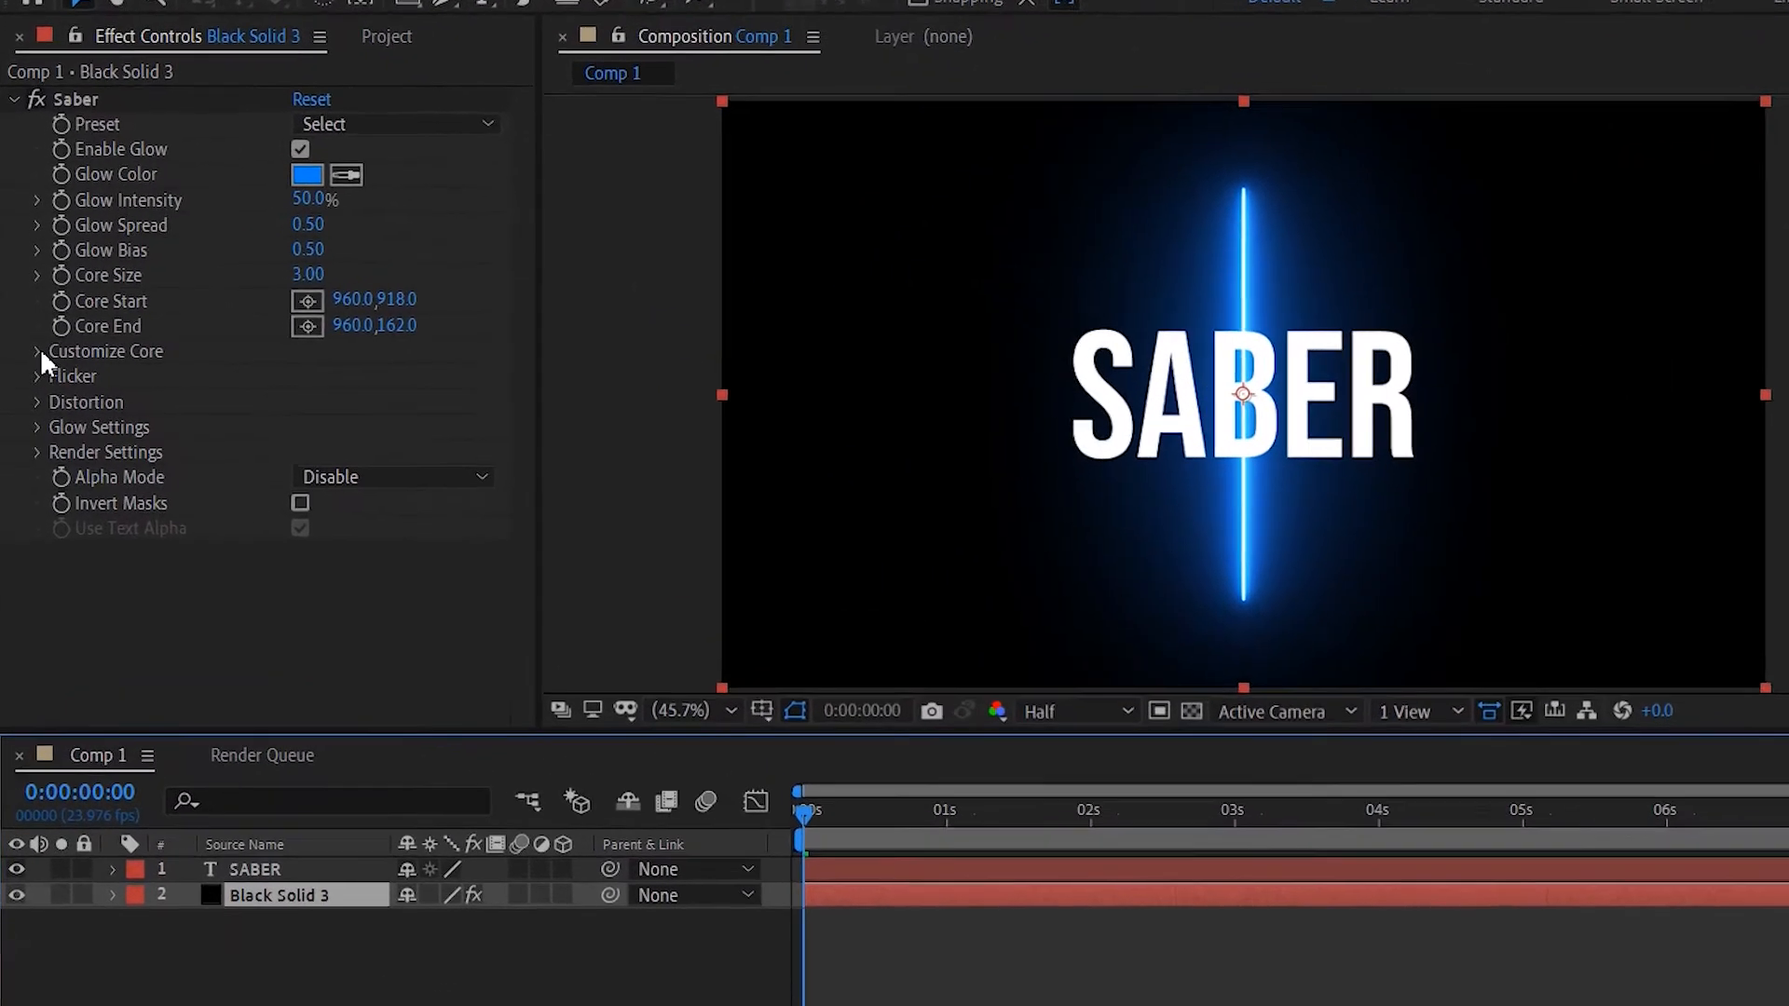
{"action": "left_click", "coordinate": [37, 352]}
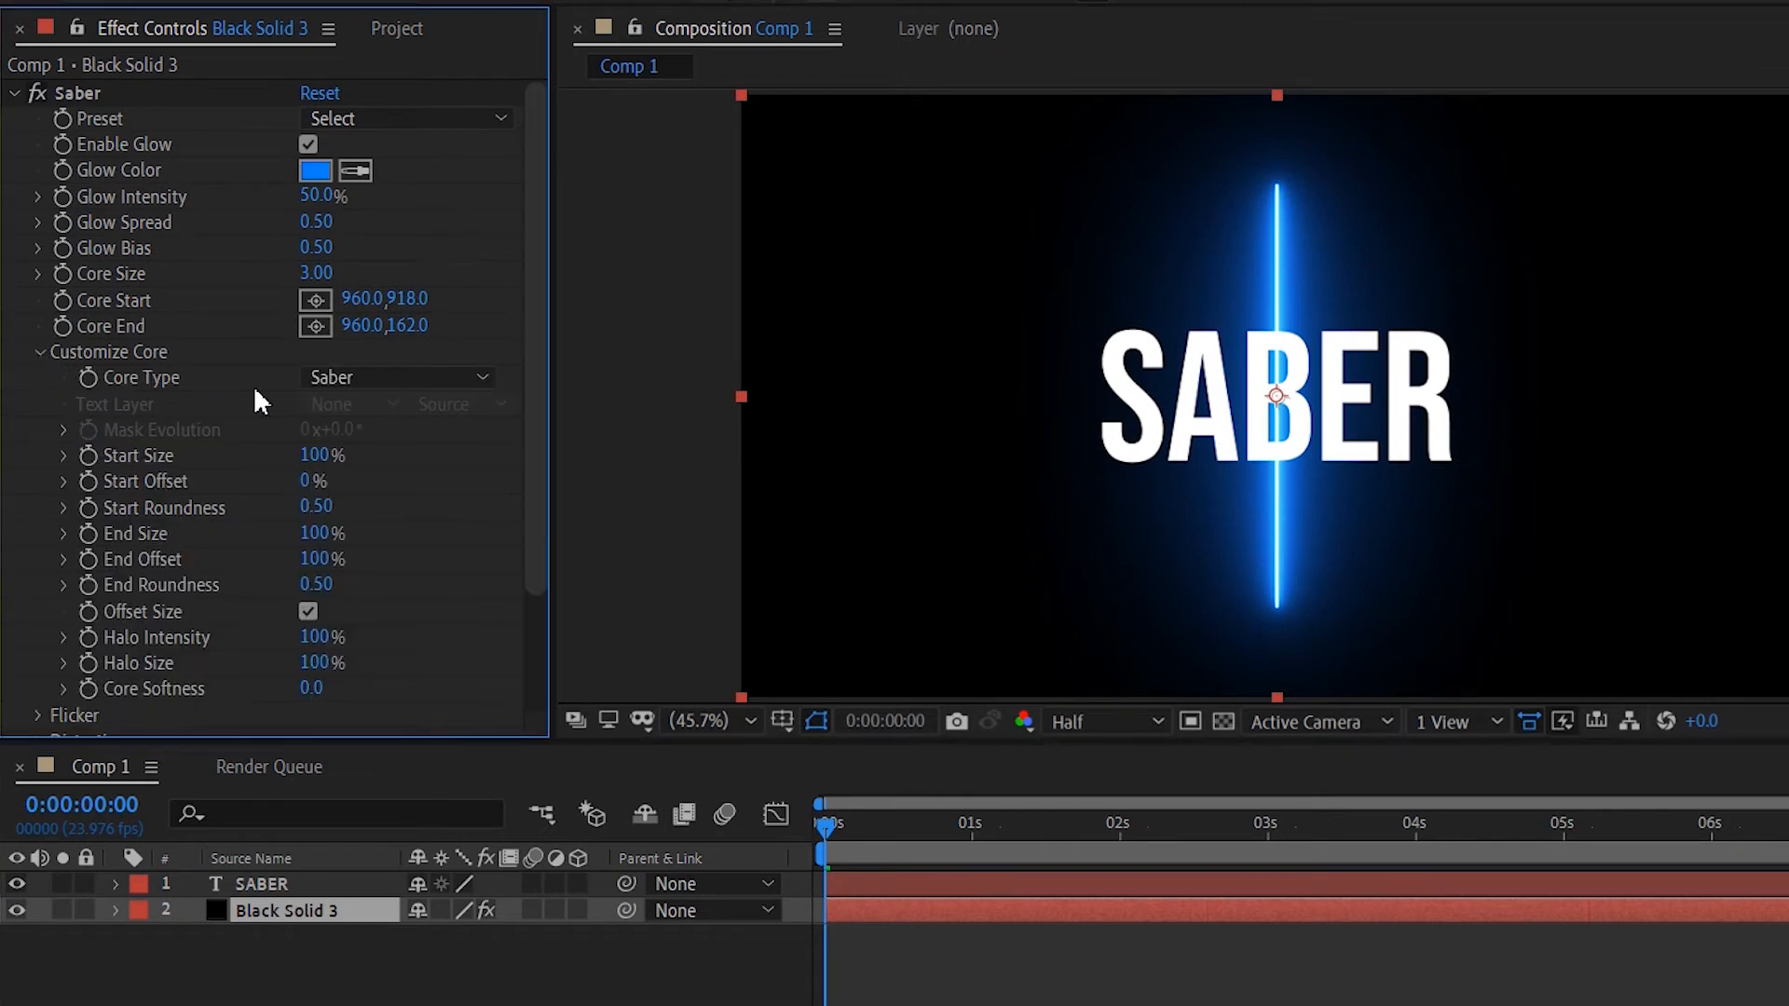
{"action": "left_click", "coordinate": [322, 376]}
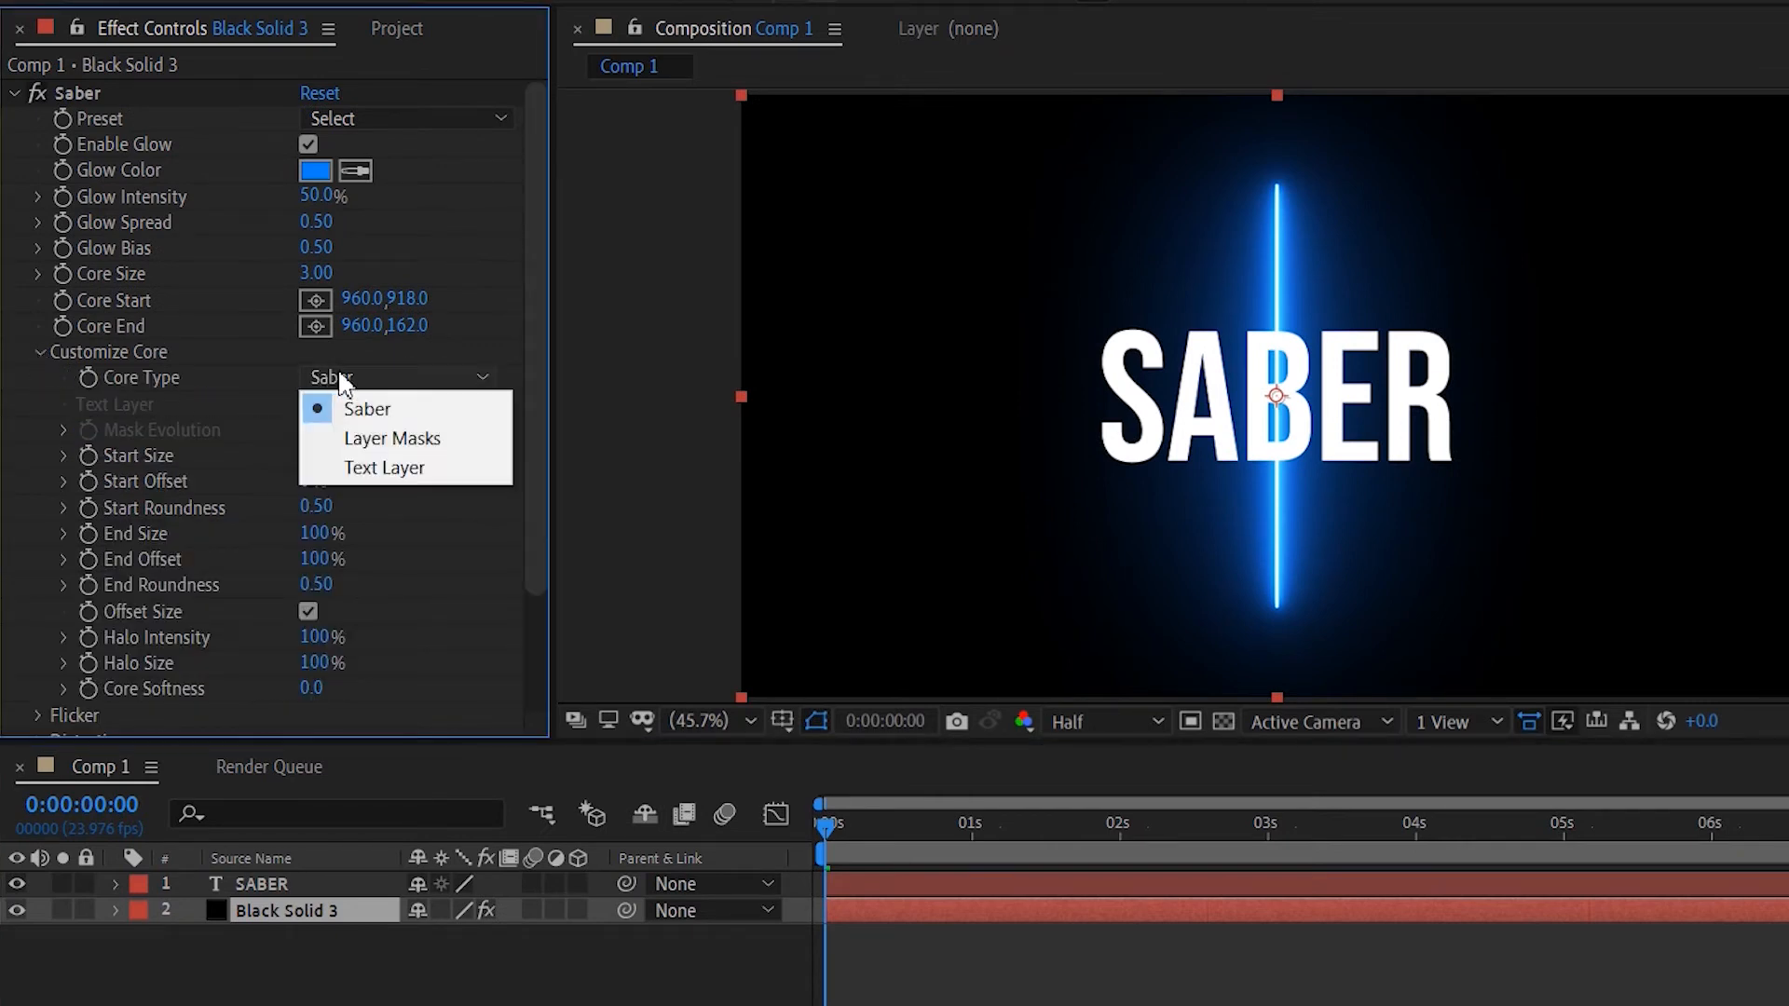
{"action": "left_click", "coordinate": [362, 468]}
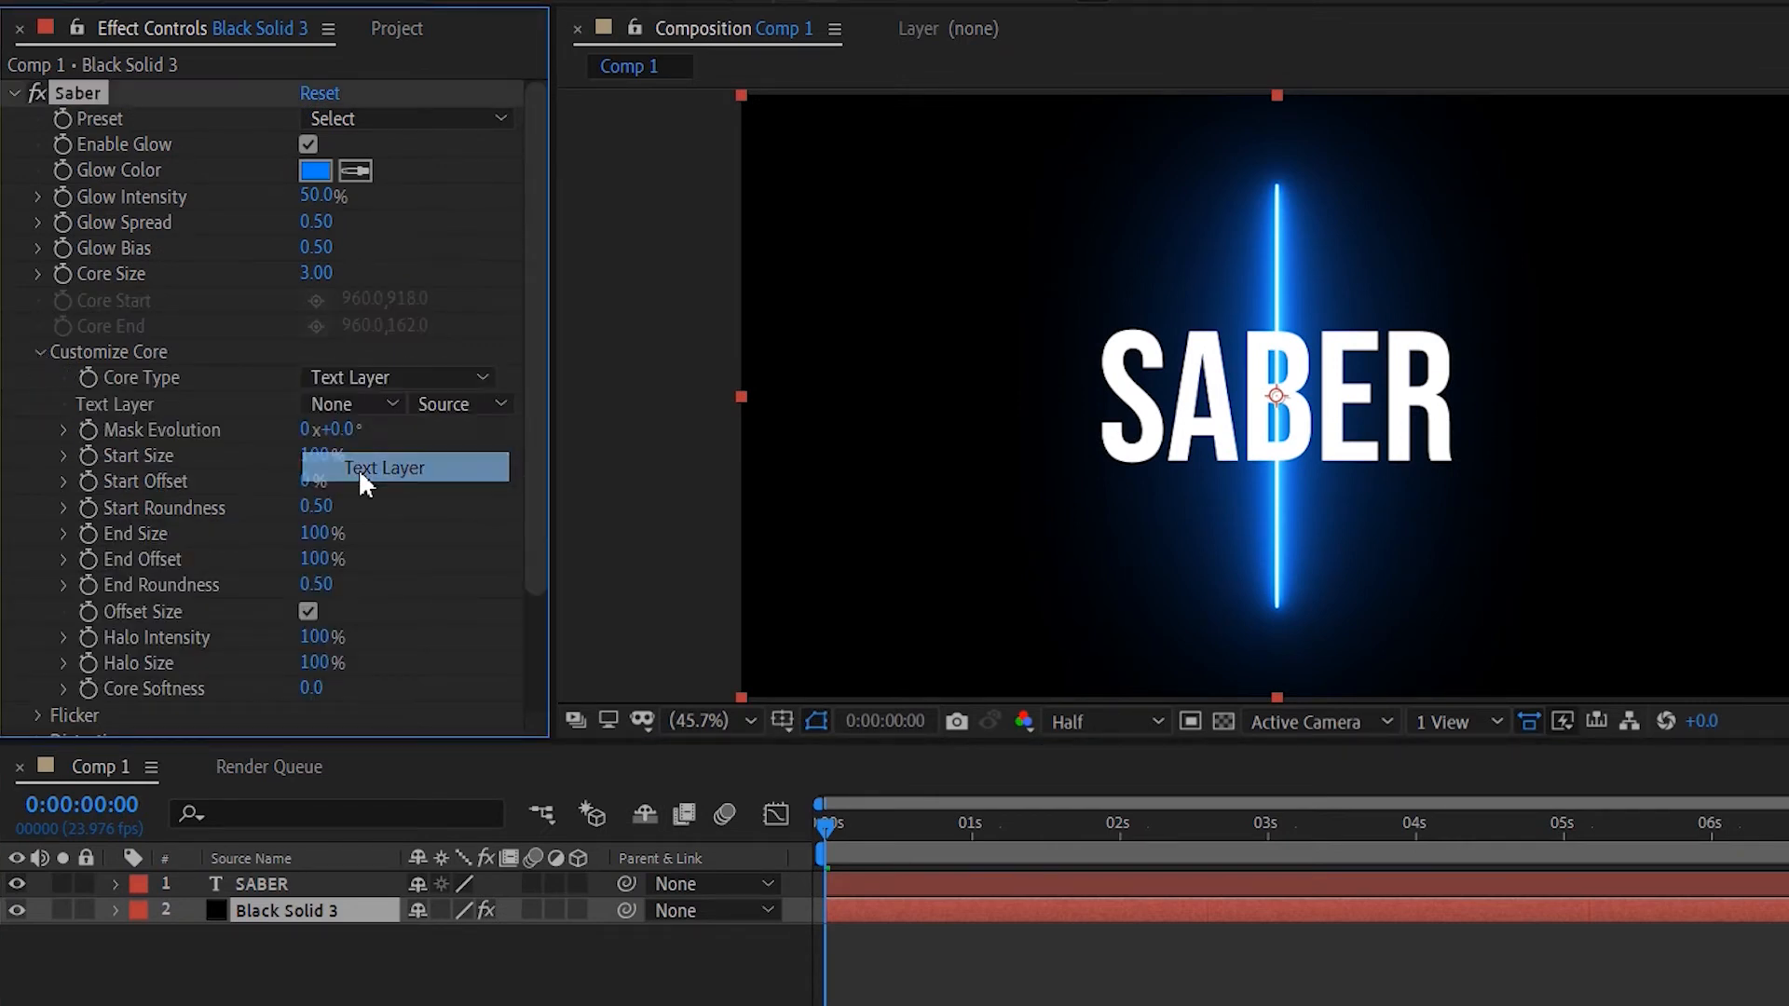
{"action": "left_click", "coordinate": [381, 406]}
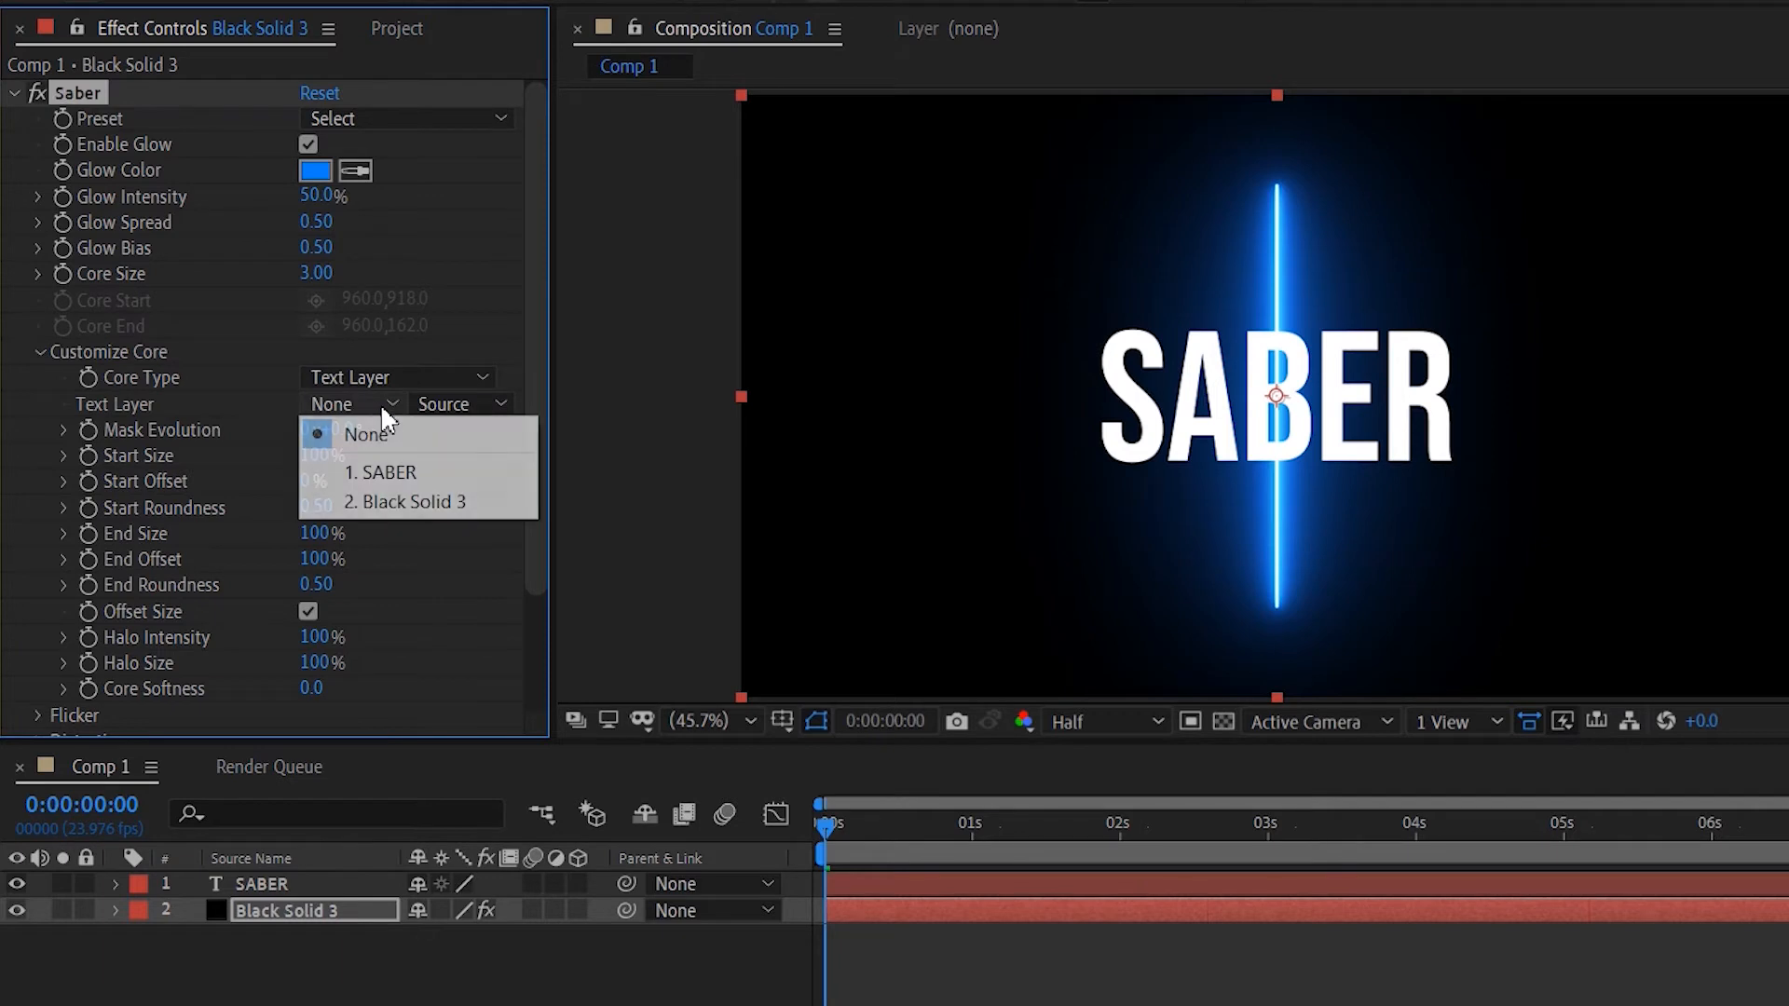
{"action": "left_click", "coordinate": [381, 473]}
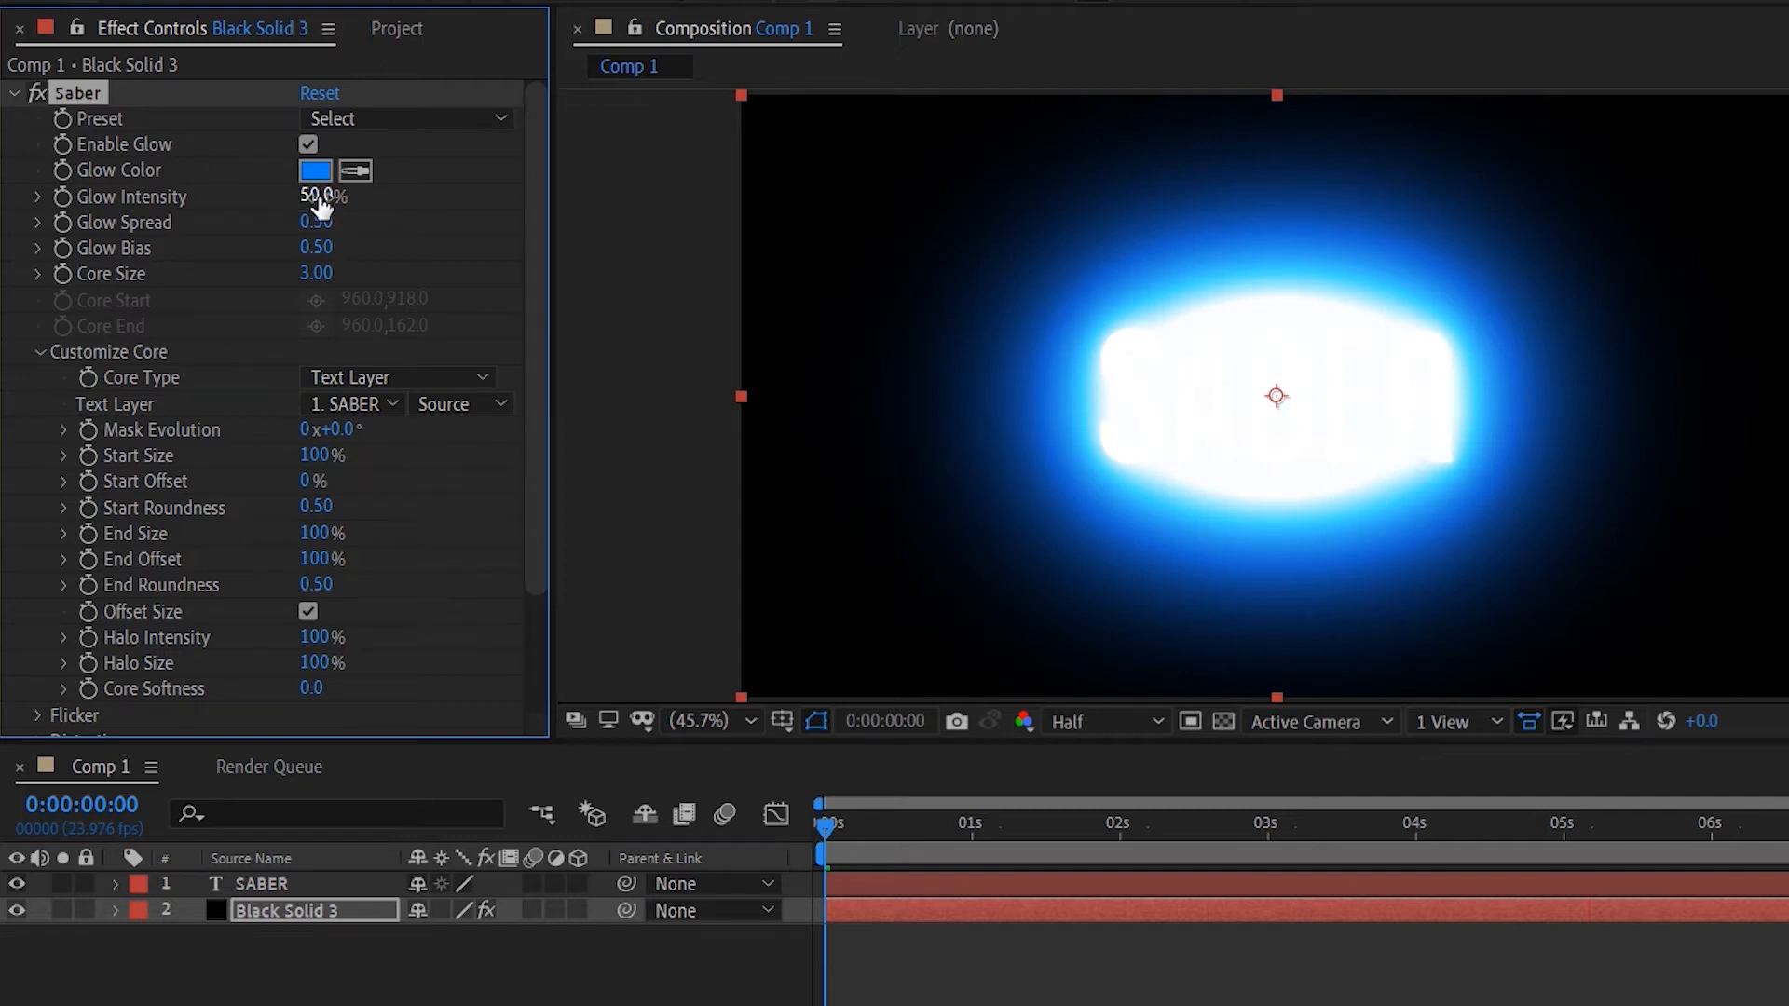
- Lower the Saber Glow Intensity to 15% and hide the SABER text layer
{"action": "left_click_drag", "start_coordinate": [317, 195], "coordinate": [272, 206]}
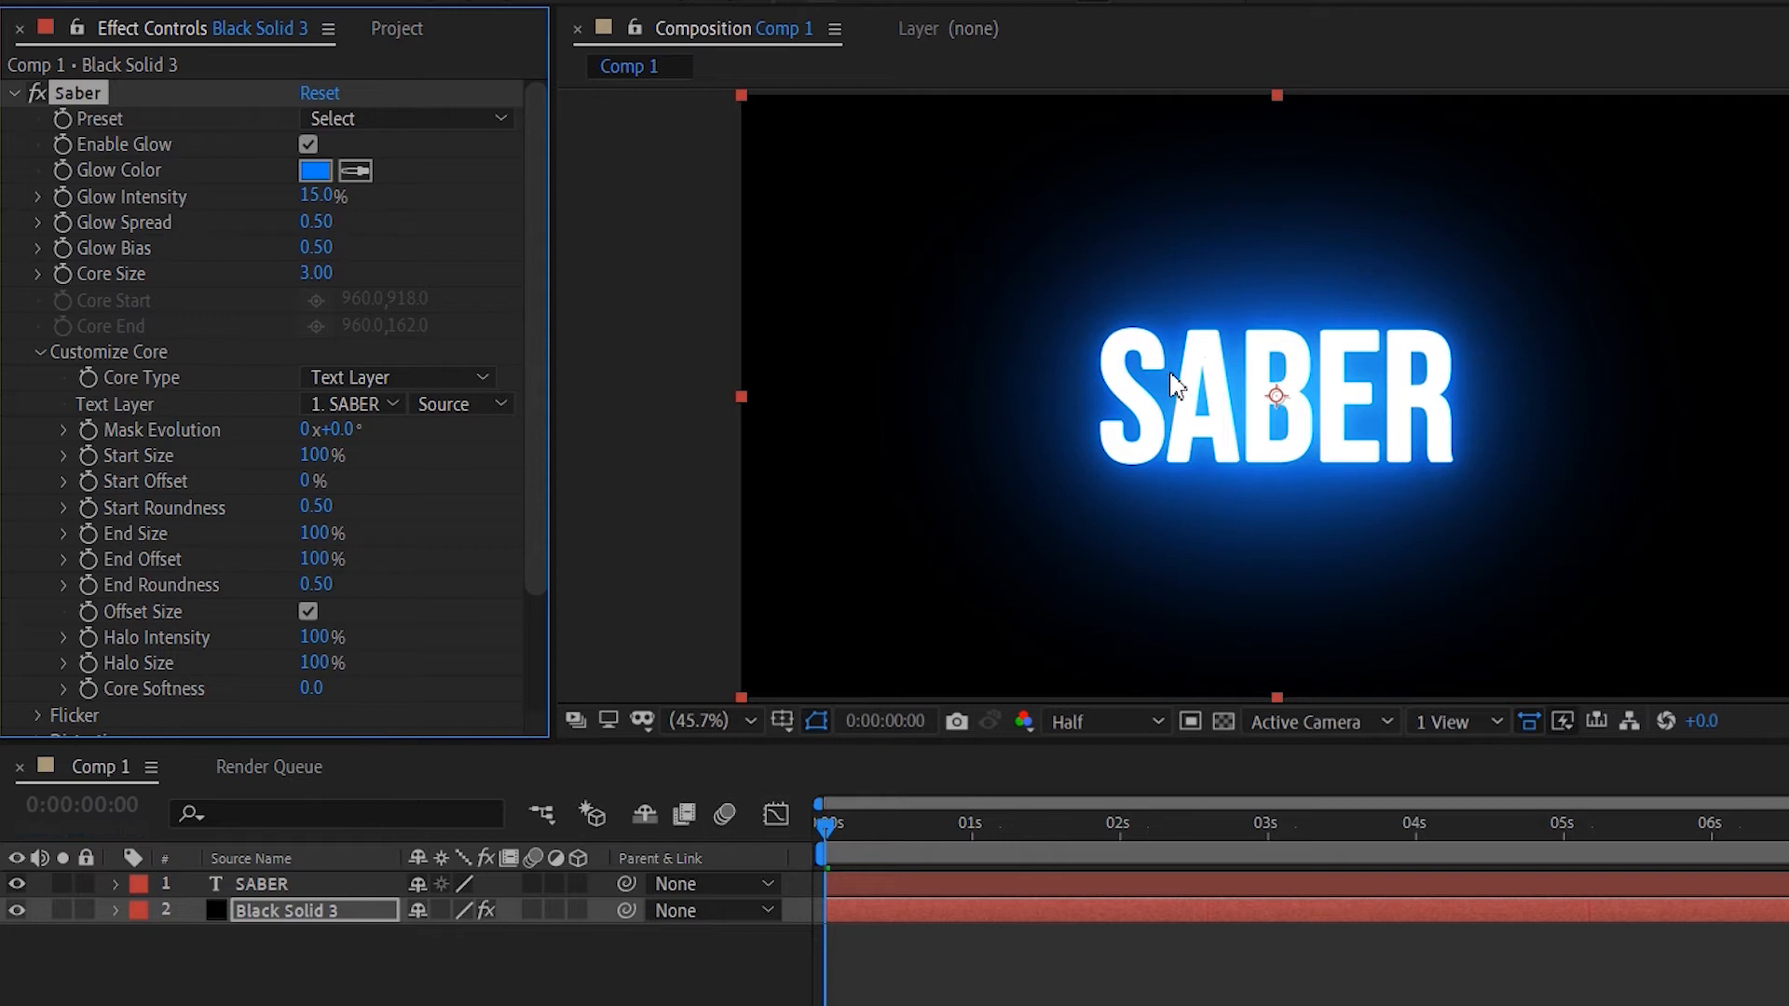
{"action": "left_click", "coordinate": [345, 883]}
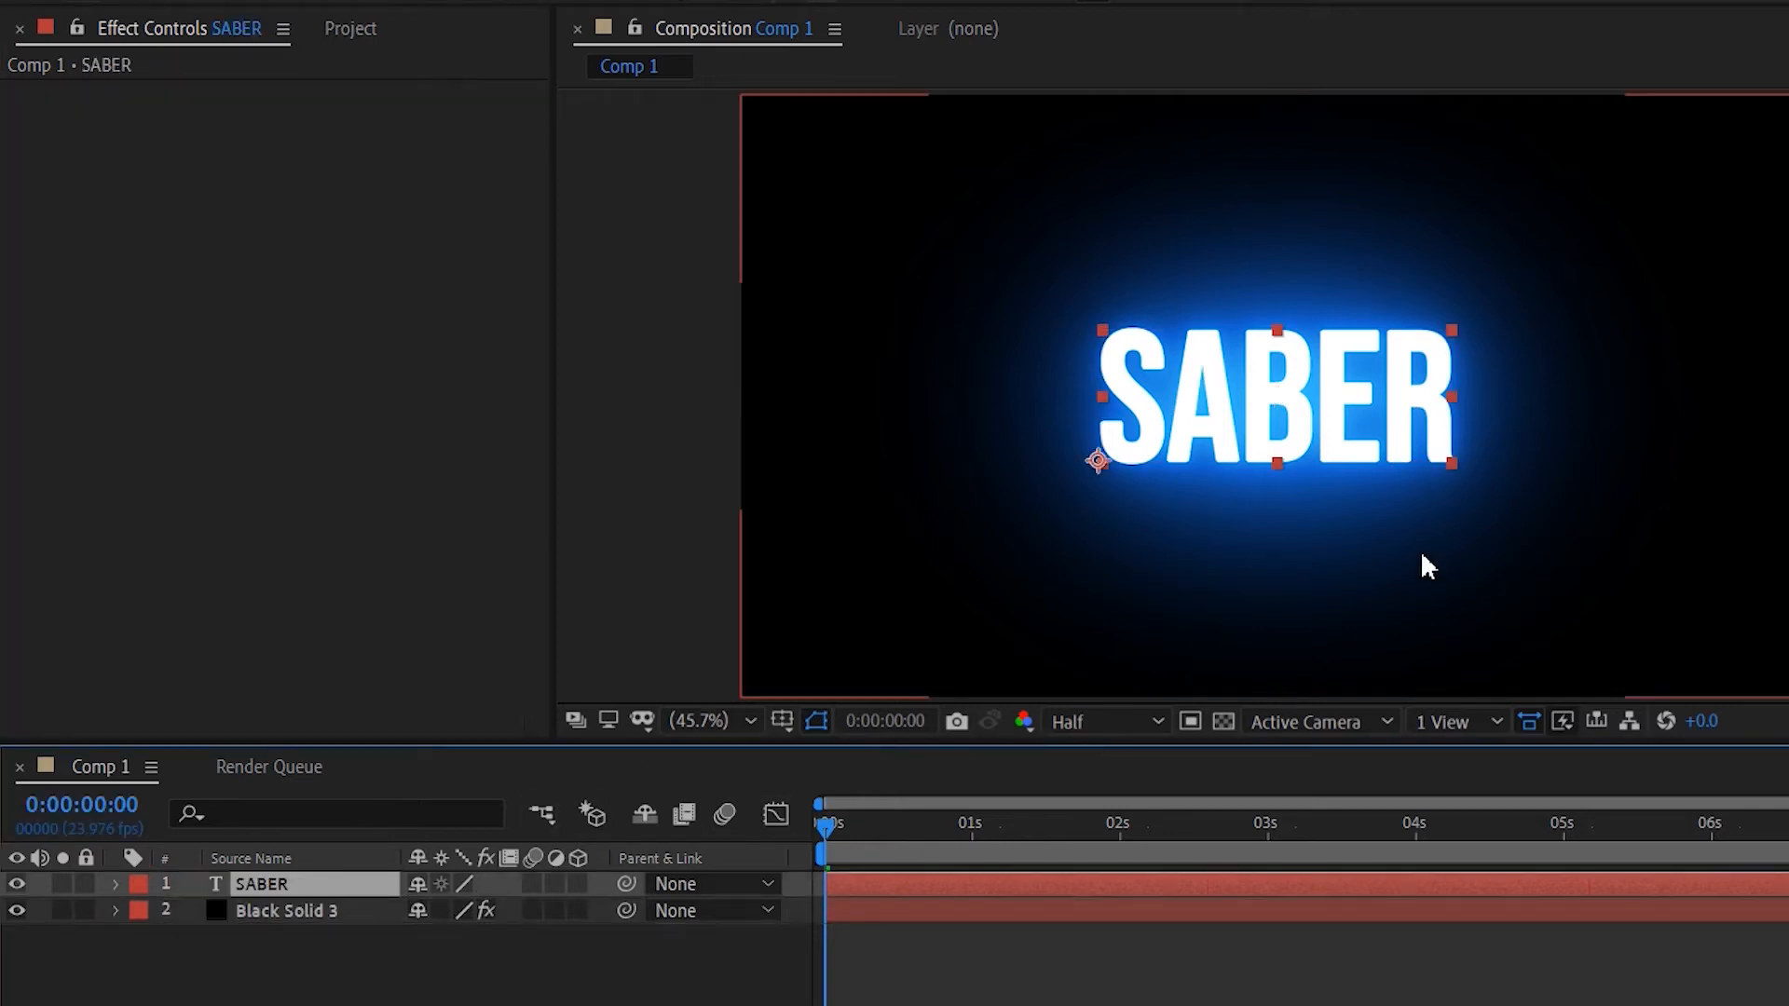
{"action": "left_click", "coordinate": [16, 885]}
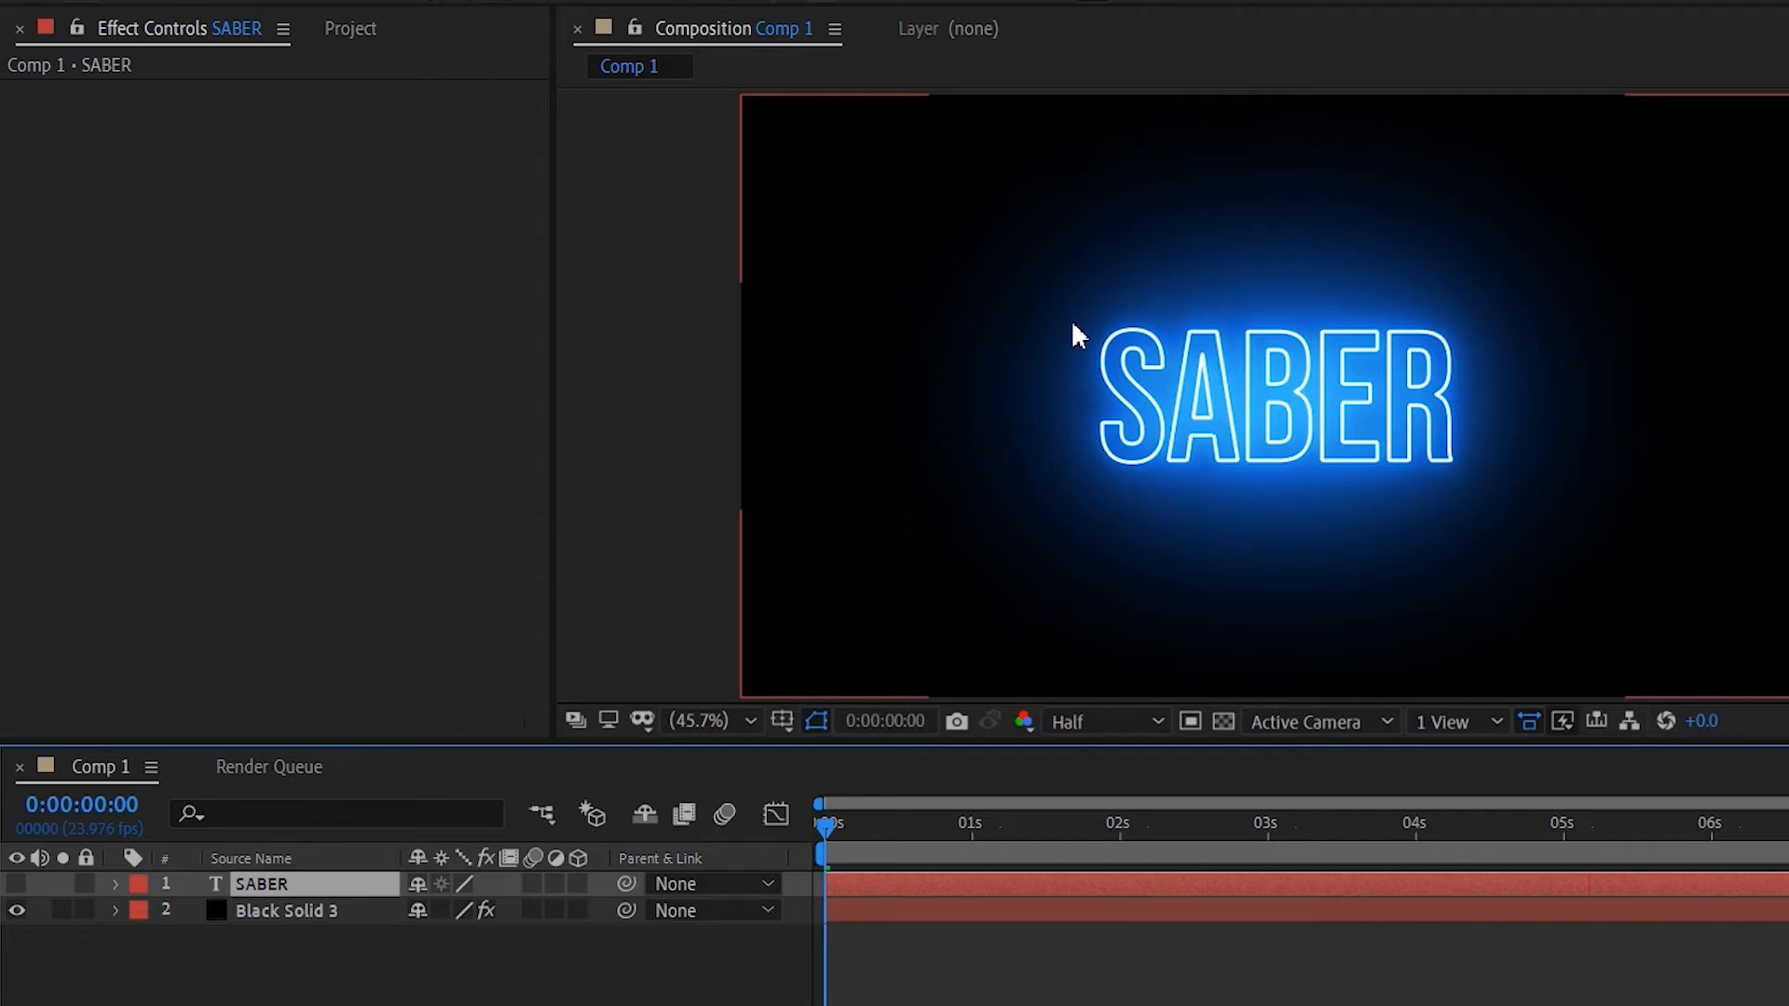
{"action": "left_click", "coordinate": [16, 887]}
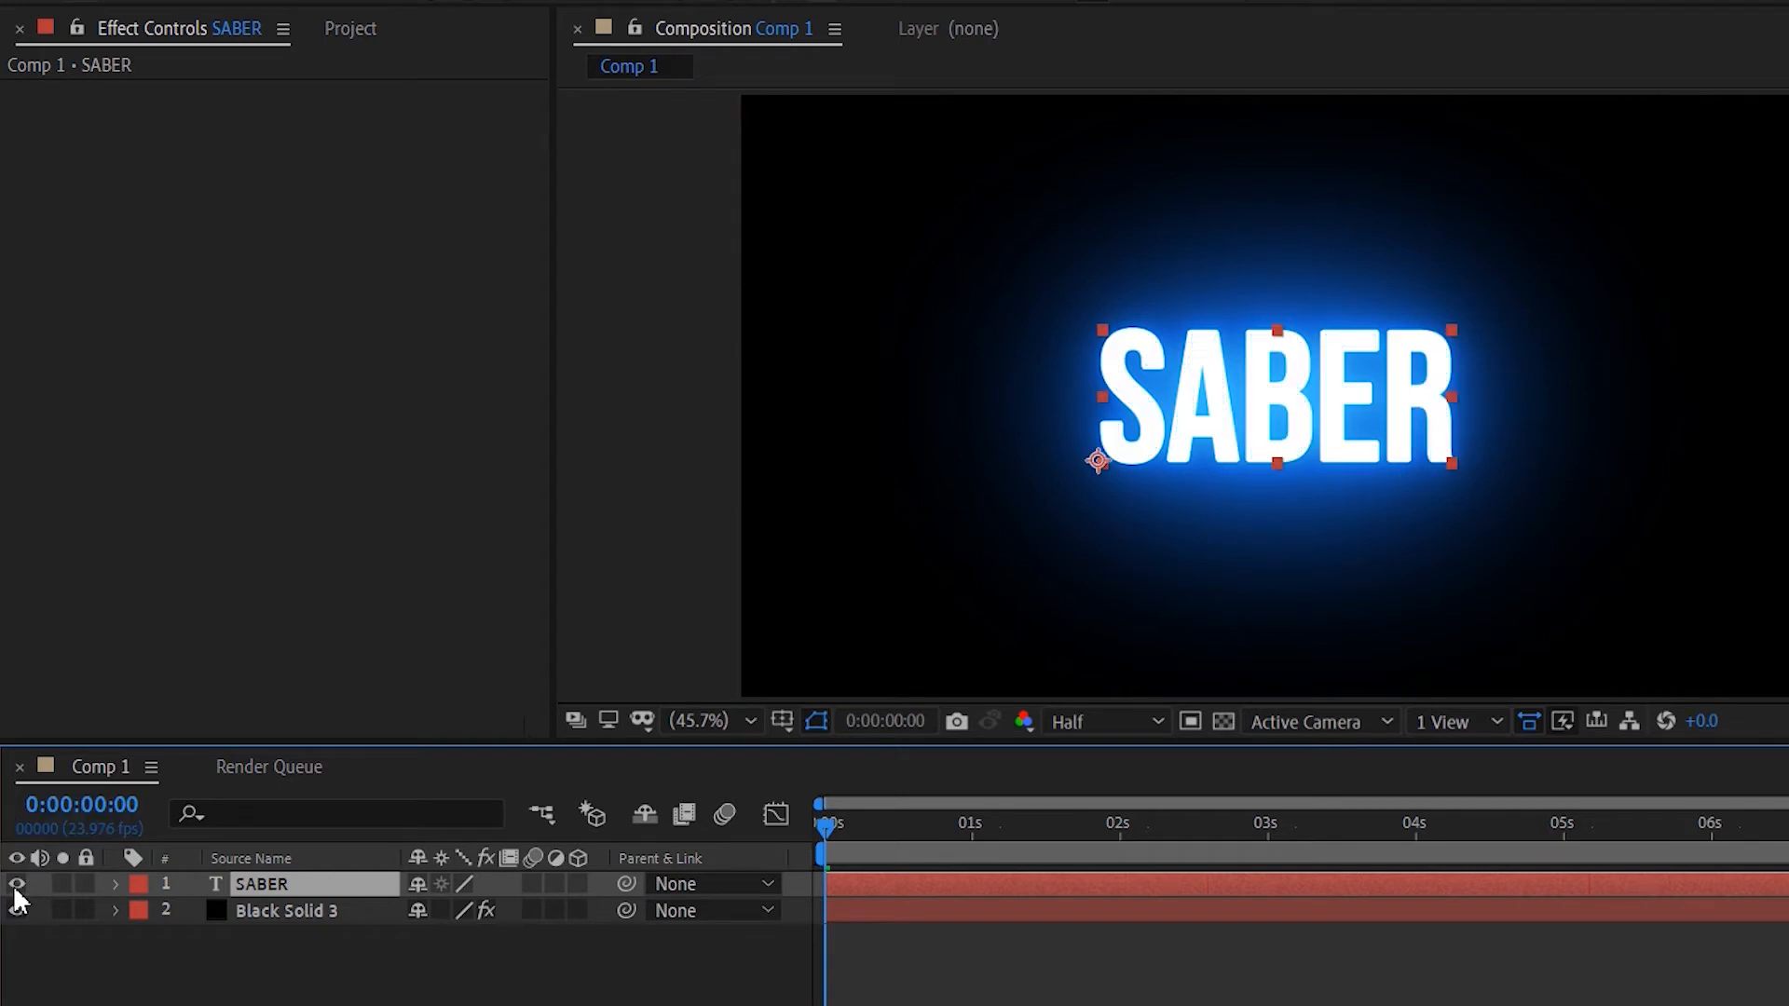
{"action": "left_click", "coordinate": [15, 885]}
- Apply the Electric preset to the Saber effect on Black Solid 3
{"action": "left_click", "coordinate": [289, 910]}
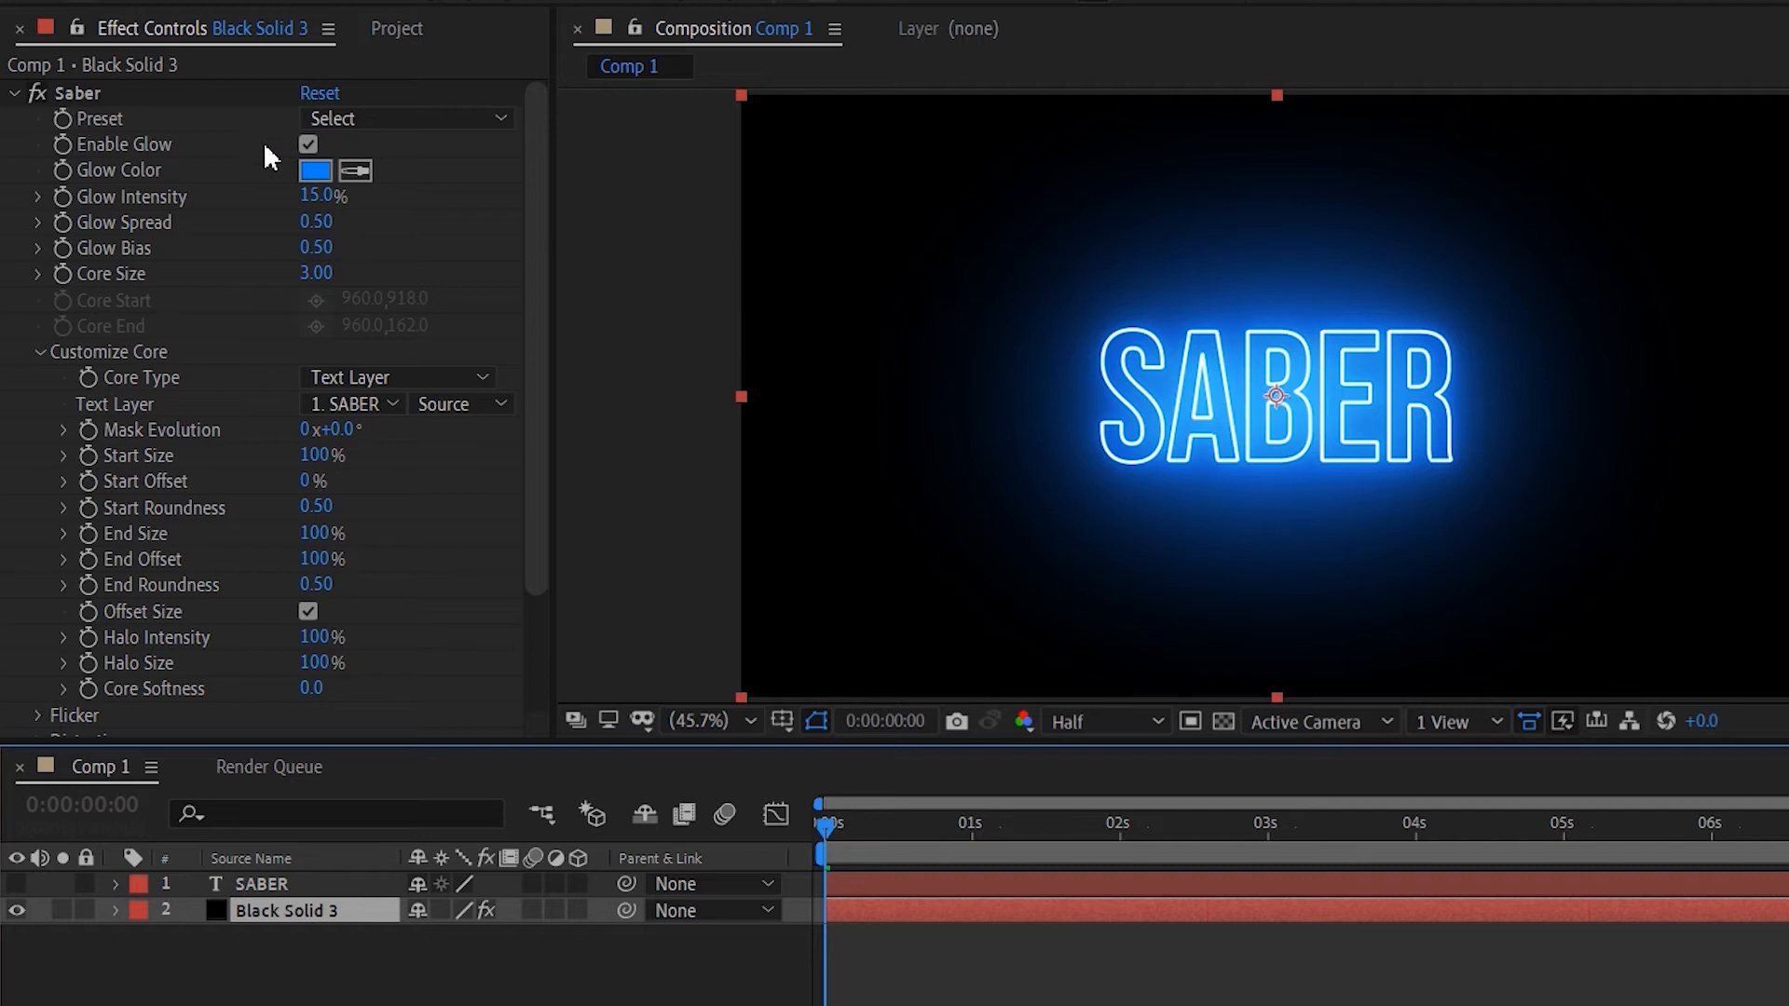
{"action": "left_click", "coordinate": [437, 118]}
{"action": "left_click", "coordinate": [422, 81]}
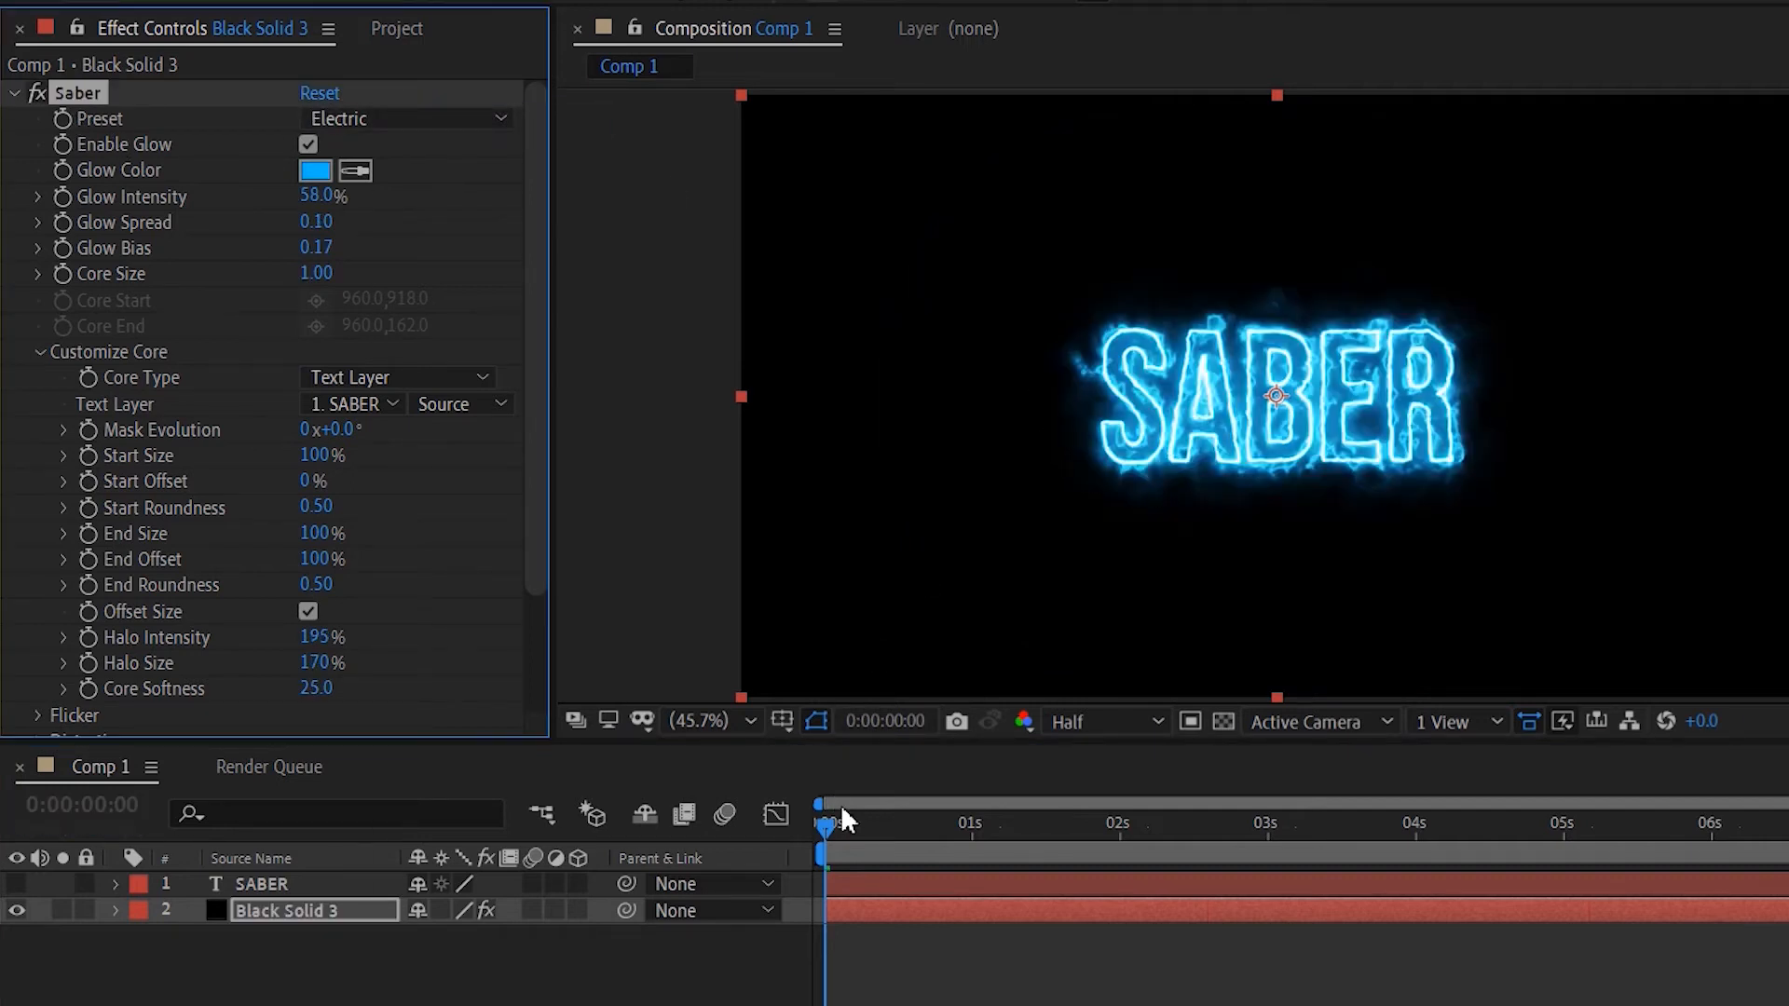
{"action": "mouse_move", "coordinate": [827, 826]}
{"action": "left_mouse_down"}
{"action": "mouse_move", "coordinate": [988, 823]}
{"action": "mouse_move", "coordinate": [820, 826]}
{"action": "left_mouse_up"}
{"action": "left_click", "coordinate": [421, 121]}
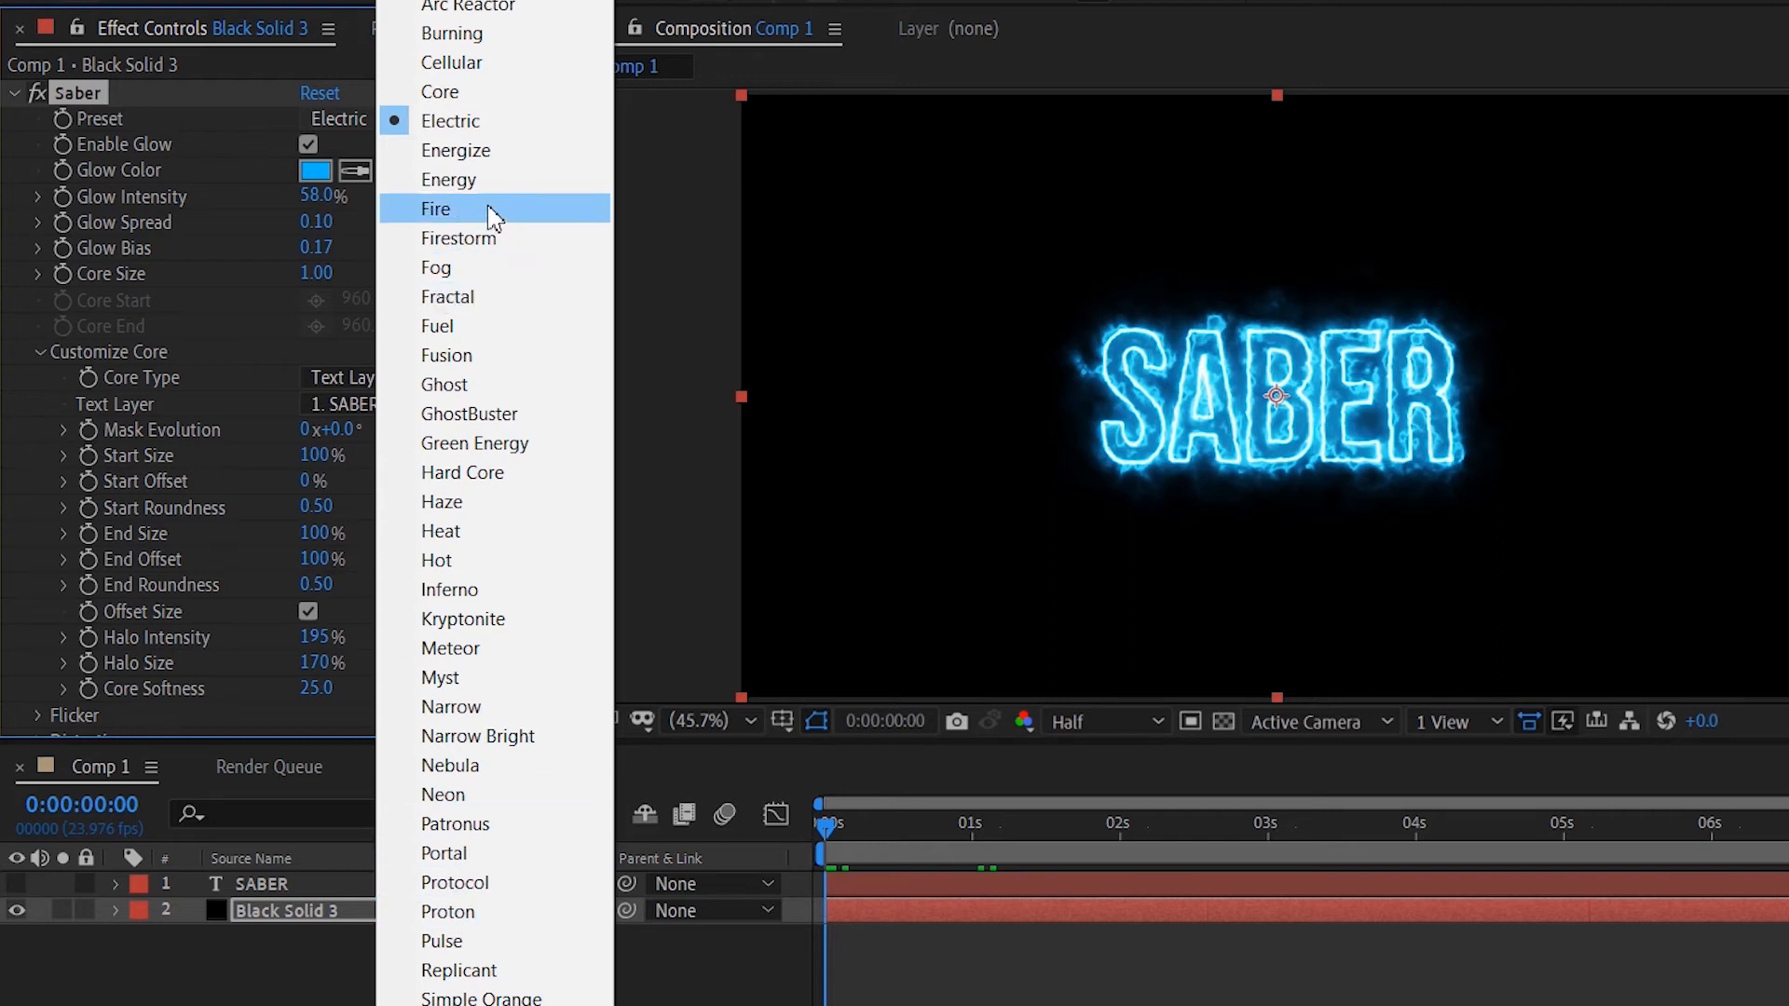
{"action": "left_click", "coordinate": [494, 121]}
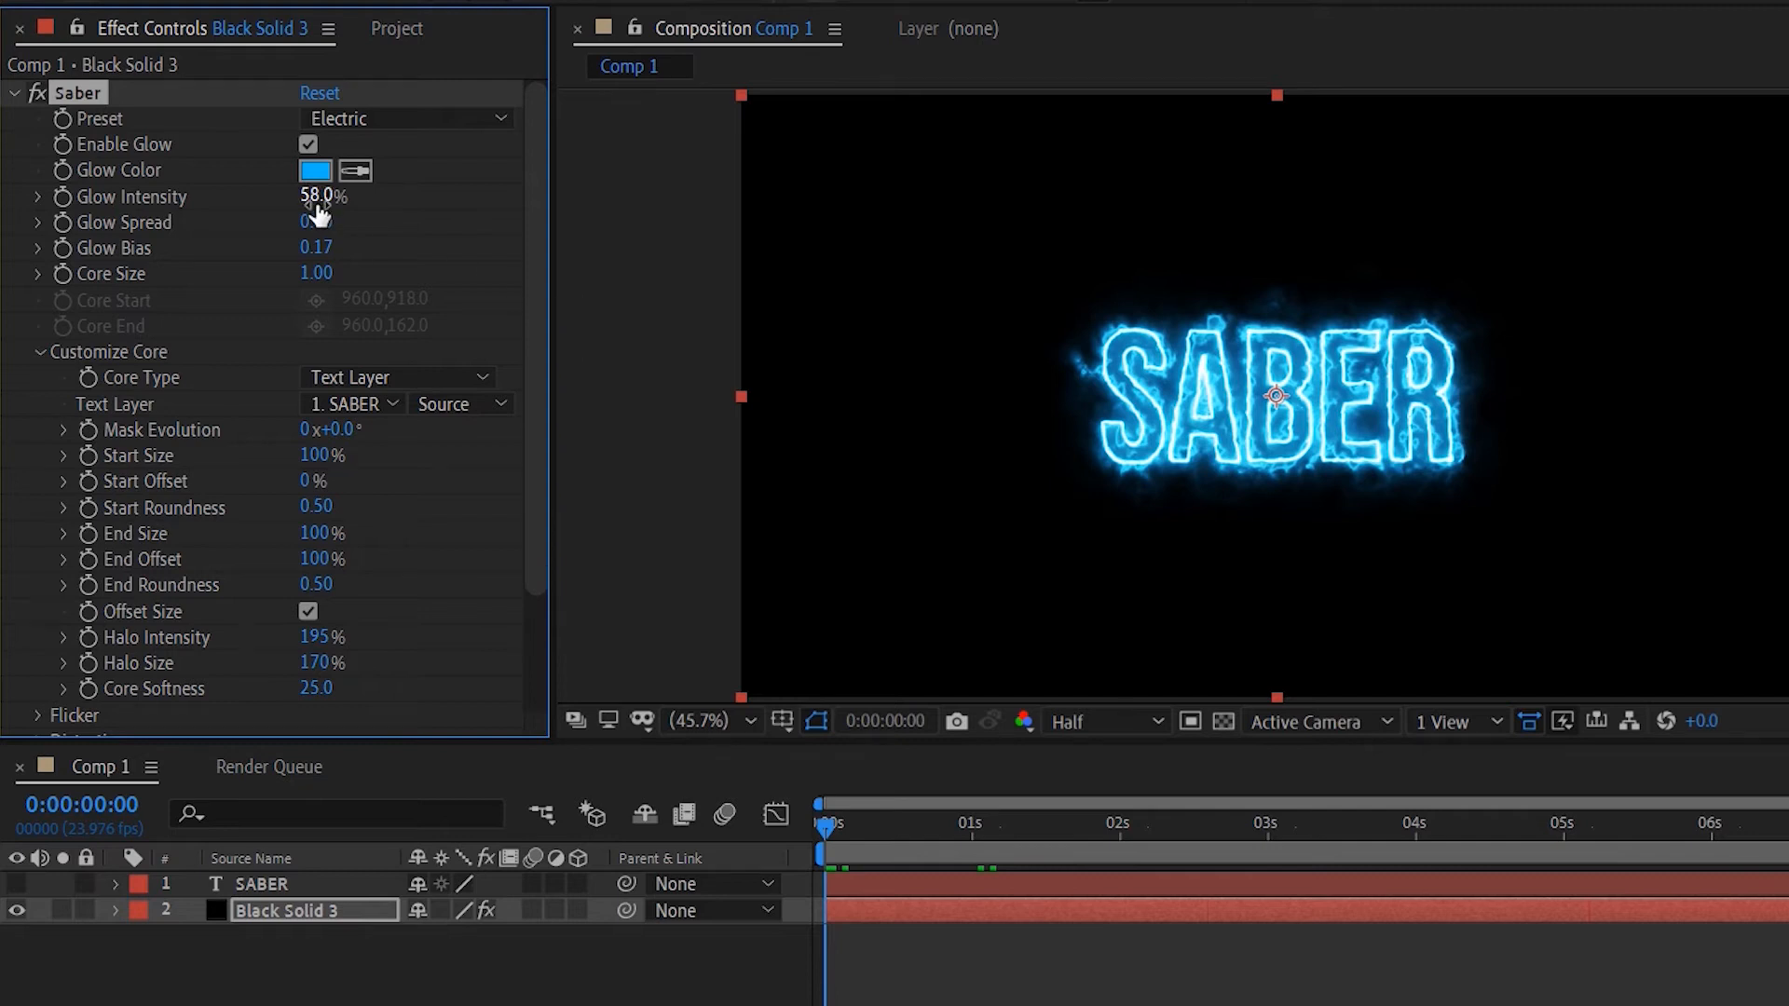
- Set Glow Intensity to 48% and keyframe End Offset at 0% at the start of the timeline
{"action": "mouse_move", "coordinate": [311, 201]}
{"action": "left_mouse_down"}
{"action": "mouse_move", "coordinate": [292, 204]}
{"action": "mouse_move", "coordinate": [313, 216]}
{"action": "left_mouse_up"}
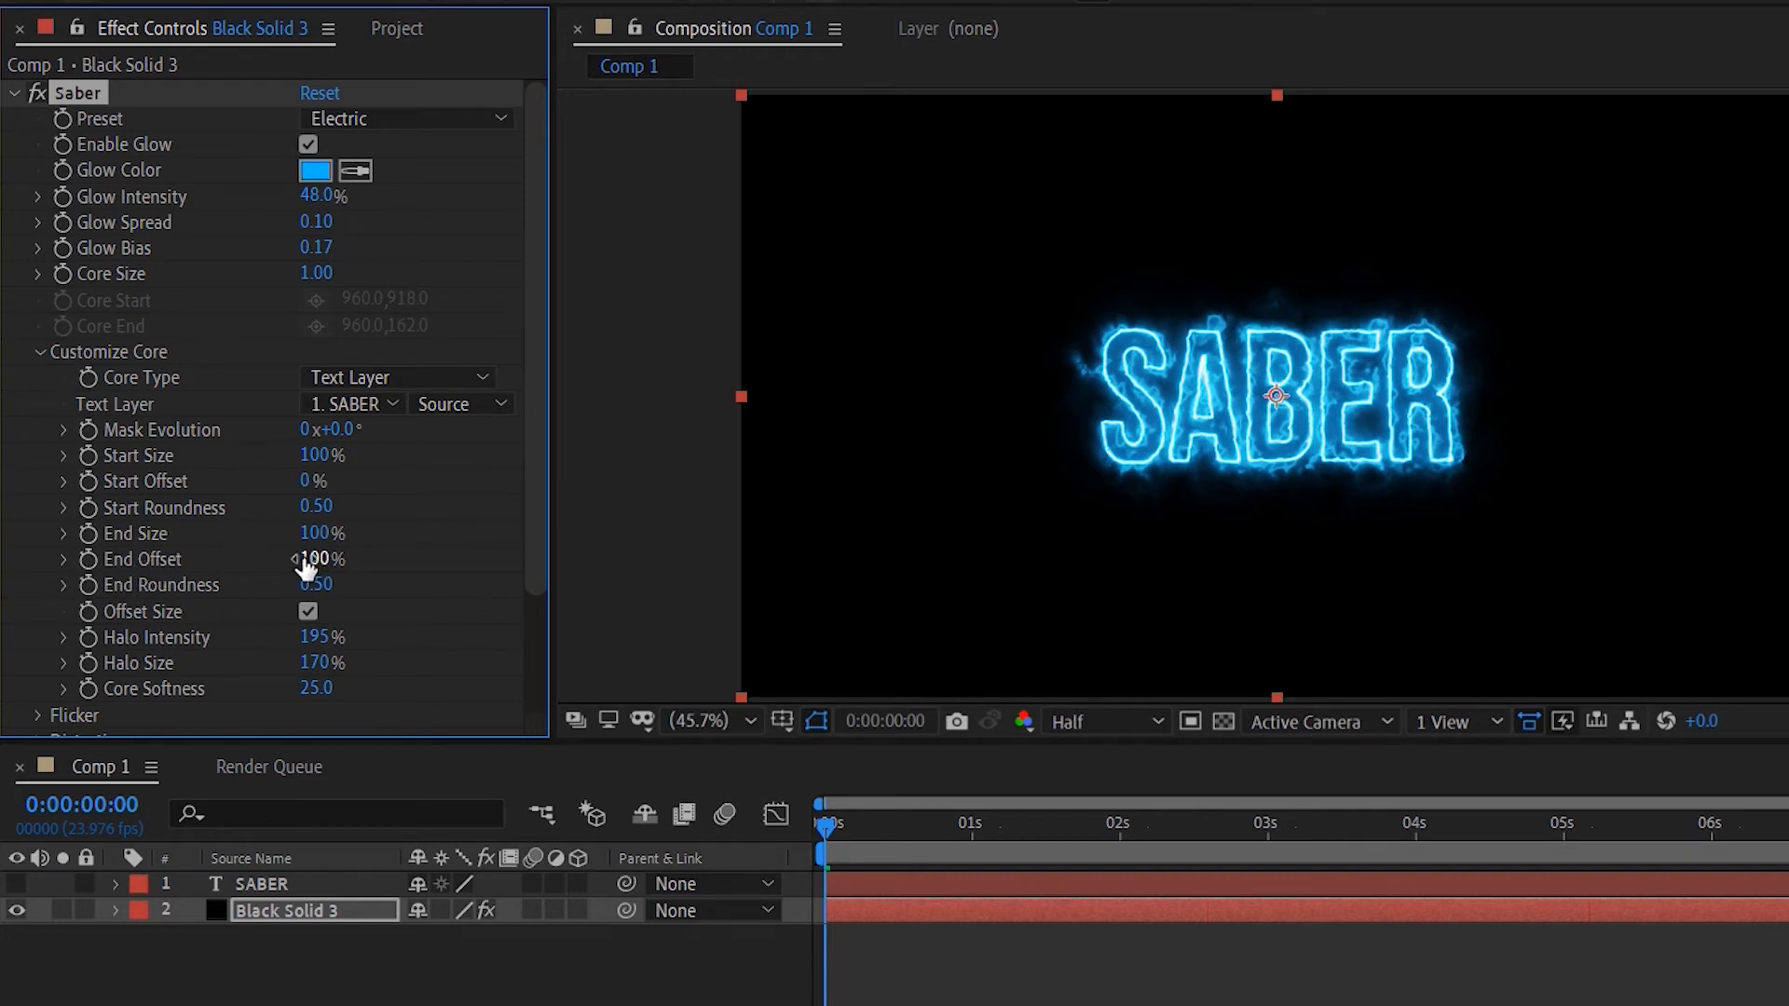
{"action": "left_click_drag", "start_coordinate": [310, 563], "coordinate": [90, 579]}
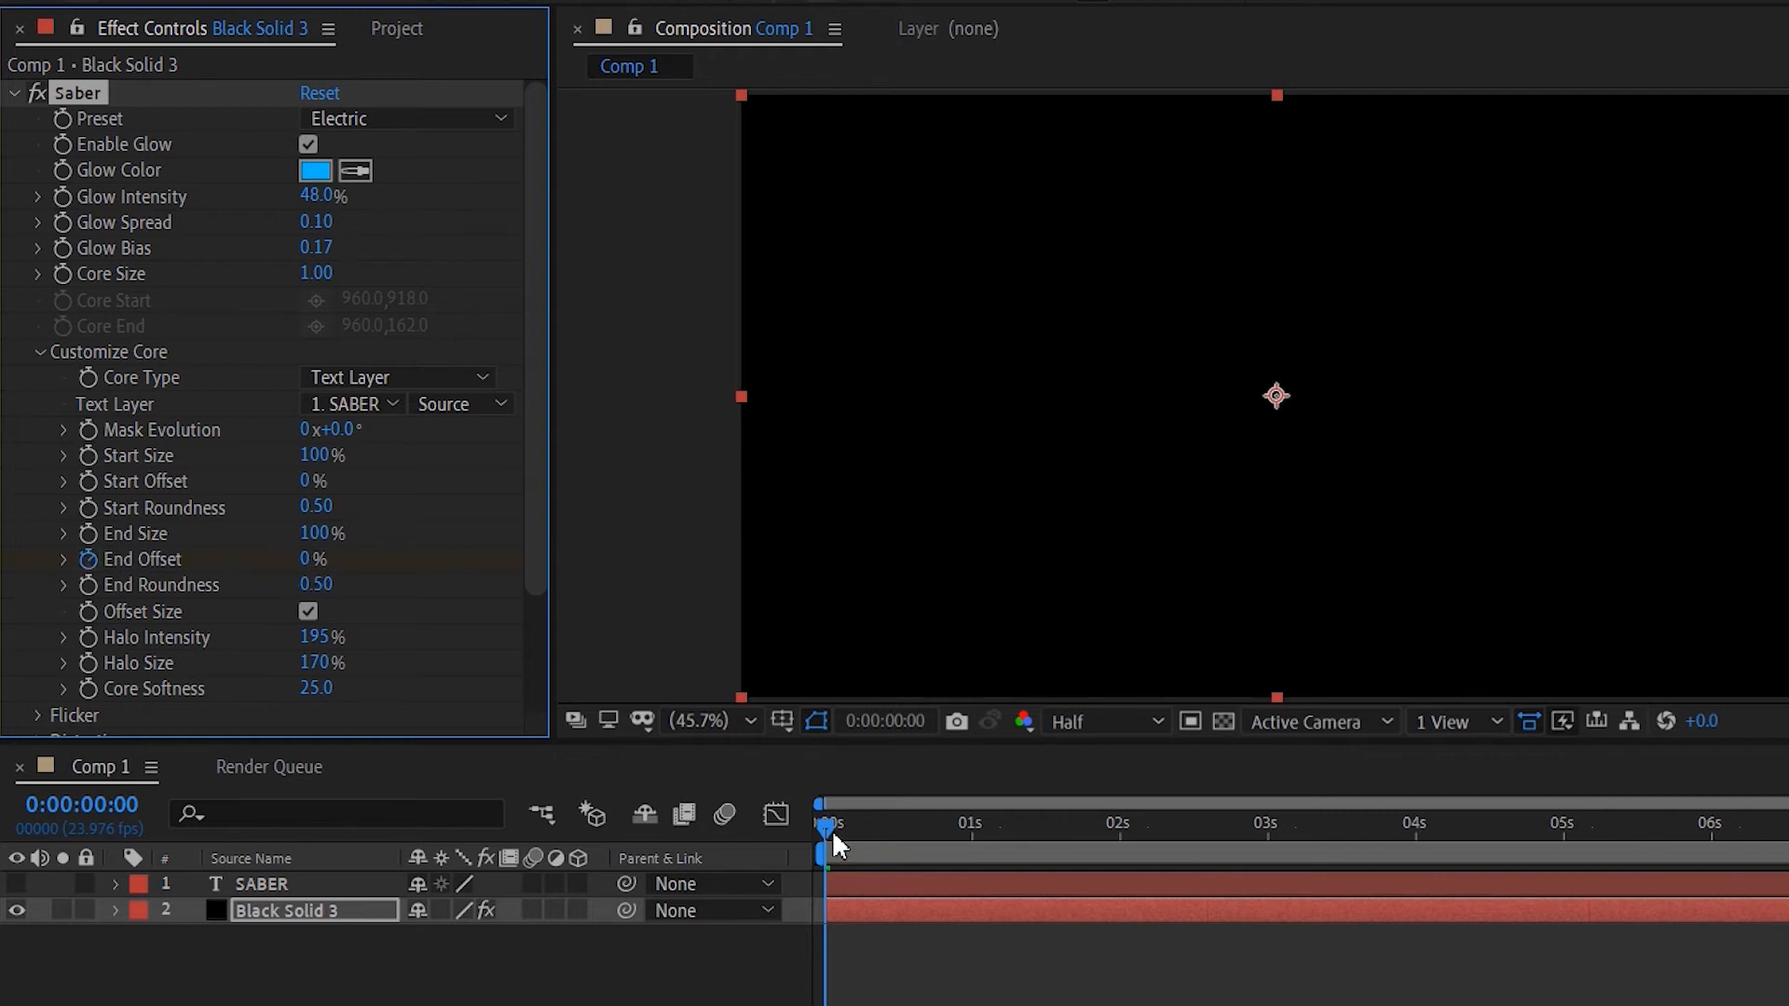
- Move to 3 seconds and set End Offset to 100% to keyframe the text reveal
{"action": "left_click_drag", "start_coordinate": [823, 824], "coordinate": [1278, 798]}
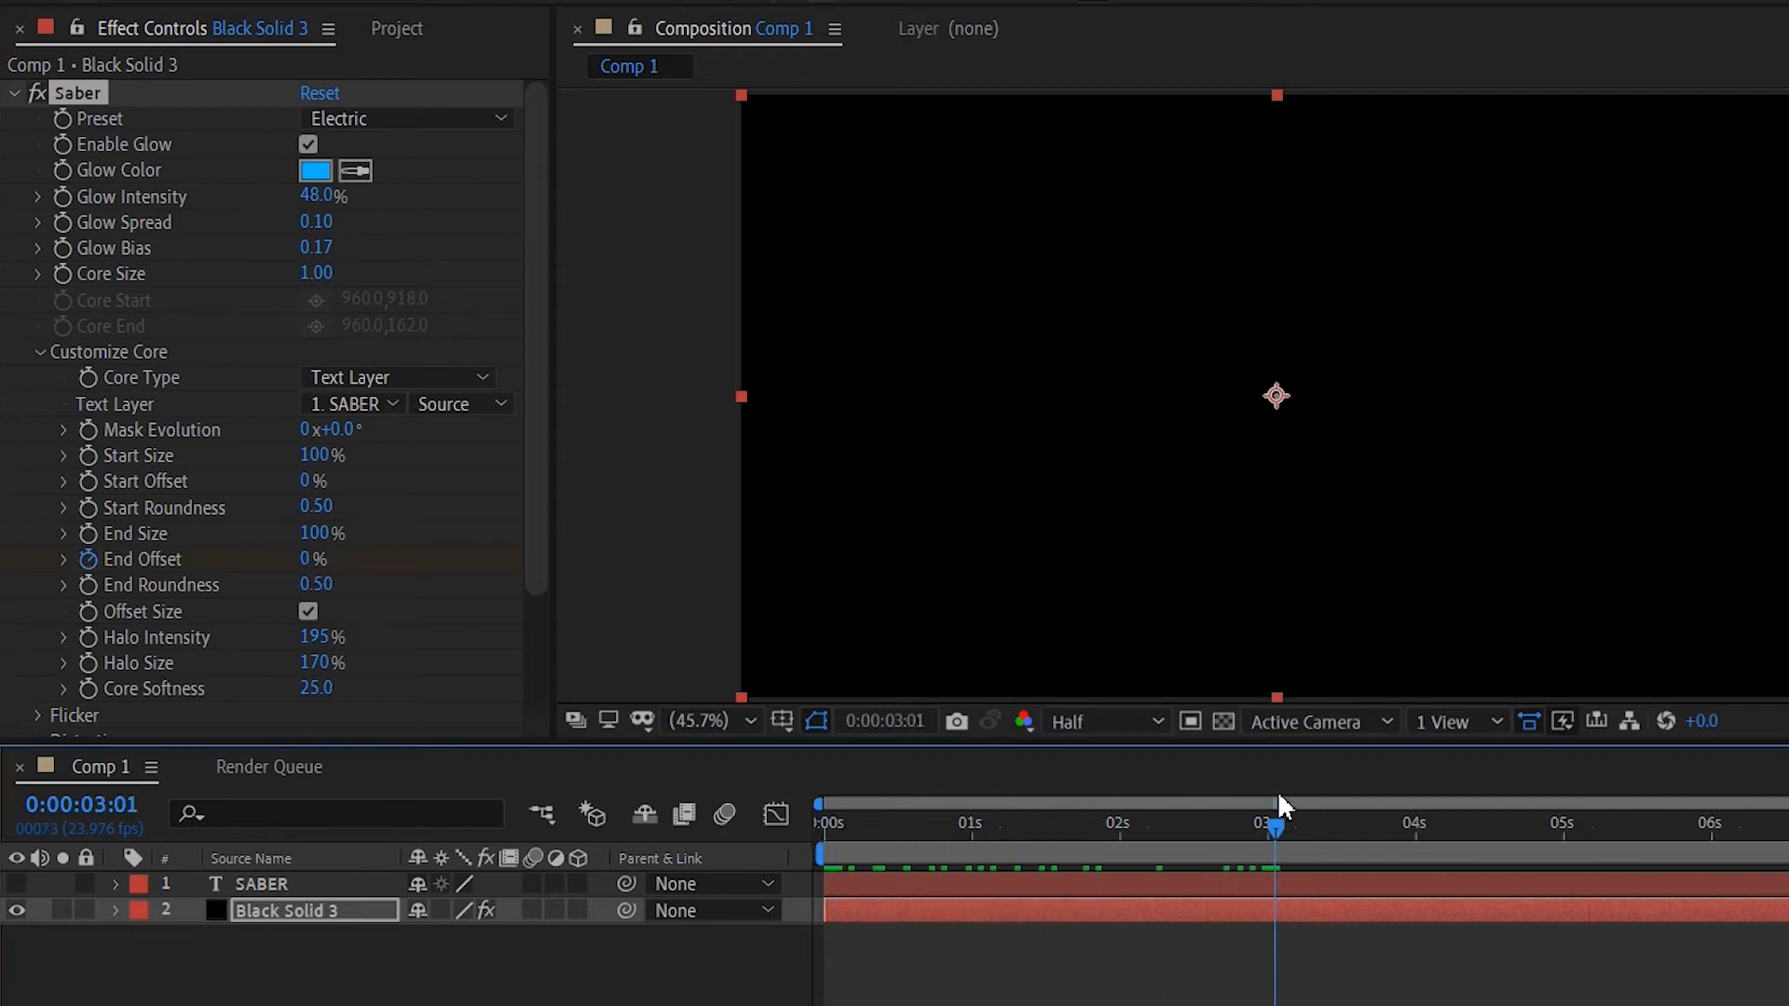
{"action": "key", "text": "space"}
{"action": "left_click_drag", "start_coordinate": [1278, 829], "coordinate": [1271, 829]}
{"action": "left_click_drag", "start_coordinate": [310, 563], "coordinate": [820, 524]}
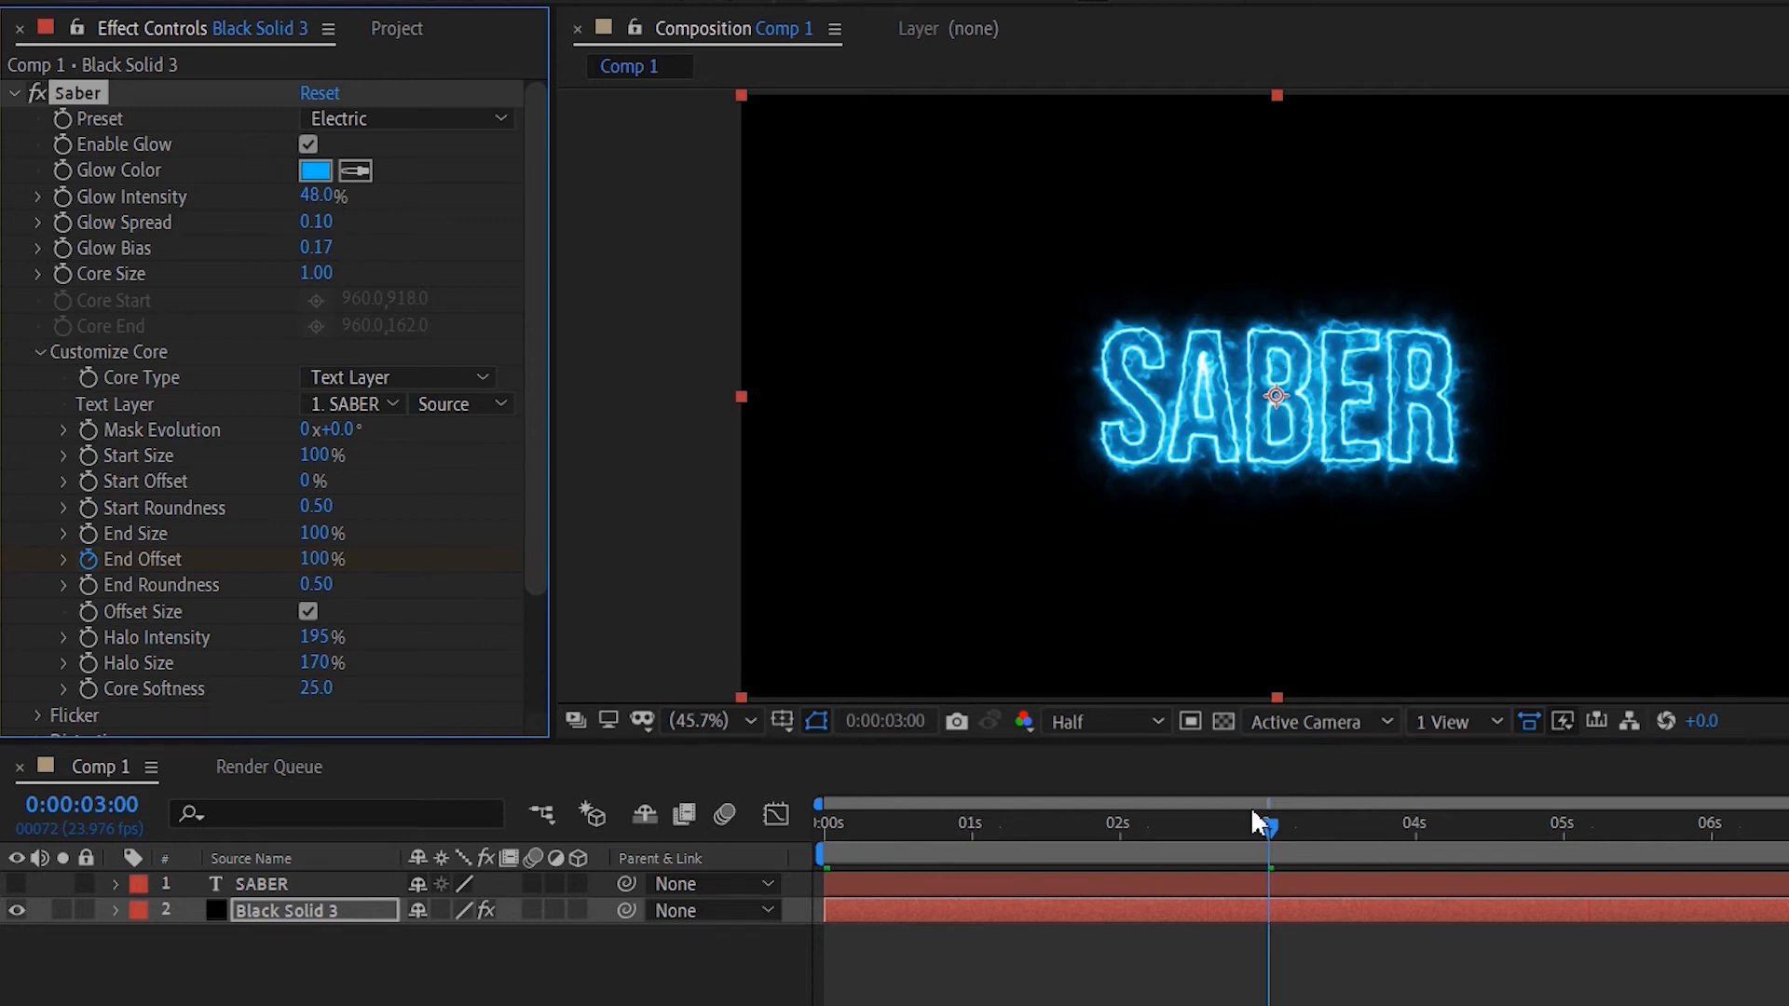
- Set the preview resolution to Quarter and play the animation from the start
{"action": "left_click_drag", "start_coordinate": [1257, 823], "coordinate": [822, 820]}
{"action": "left_click", "coordinate": [1081, 716]}
{"action": "left_click", "coordinate": [1113, 862]}
{"action": "left_click", "coordinate": [1189, 993]}
{"action": "key", "text": "space"}
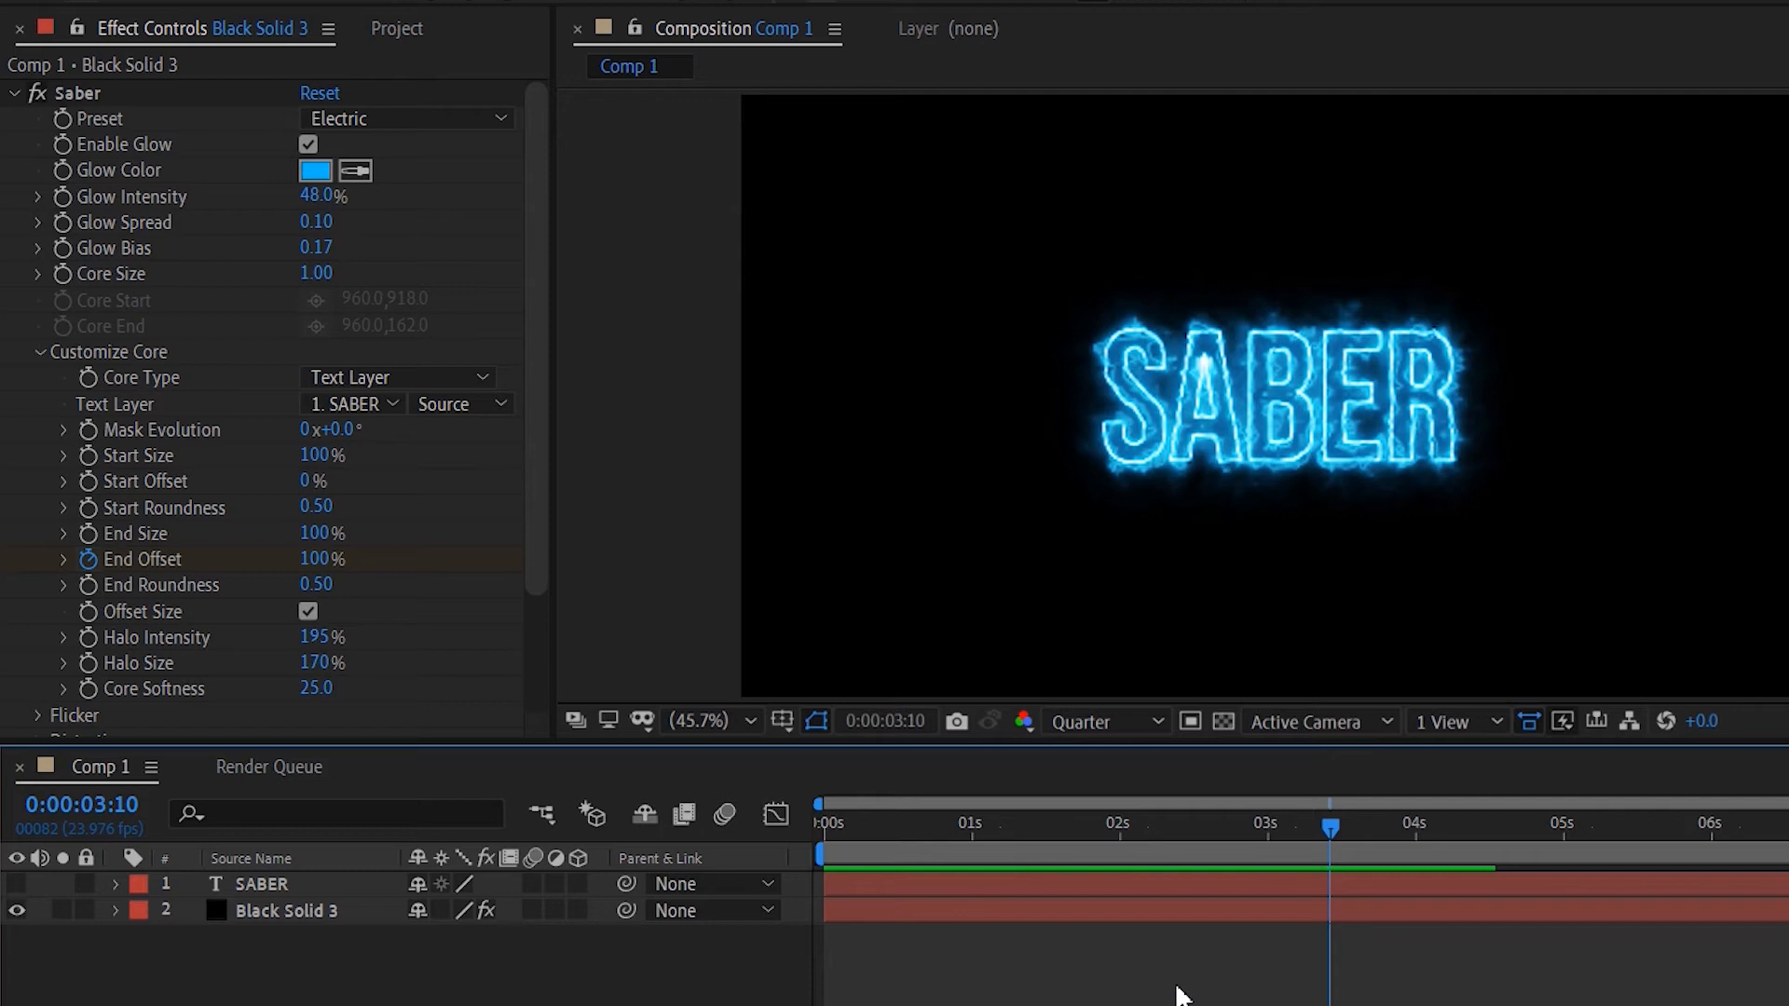
- Try raising Glow Intensity to 63% just after 3 seconds, then undo the change
{"action": "left_click_drag", "start_coordinate": [1339, 826], "coordinate": [1294, 807]}
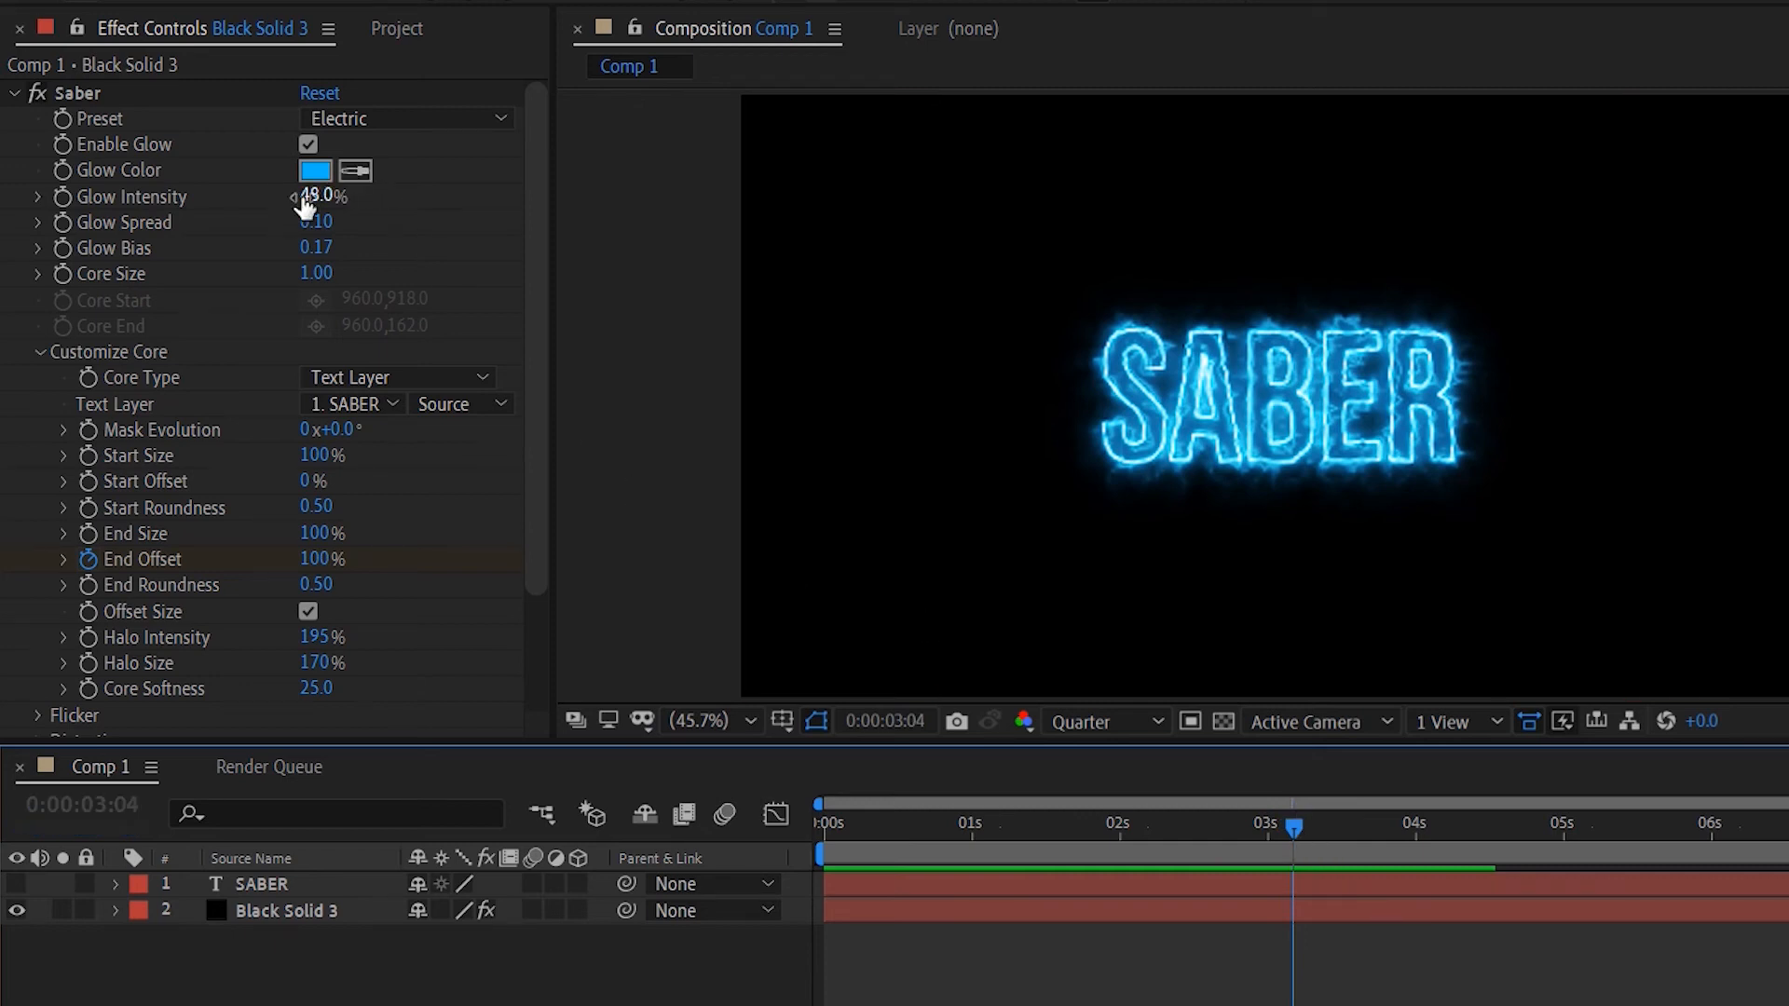
{"action": "left_click_drag", "start_coordinate": [312, 195], "coordinate": [441, 271]}
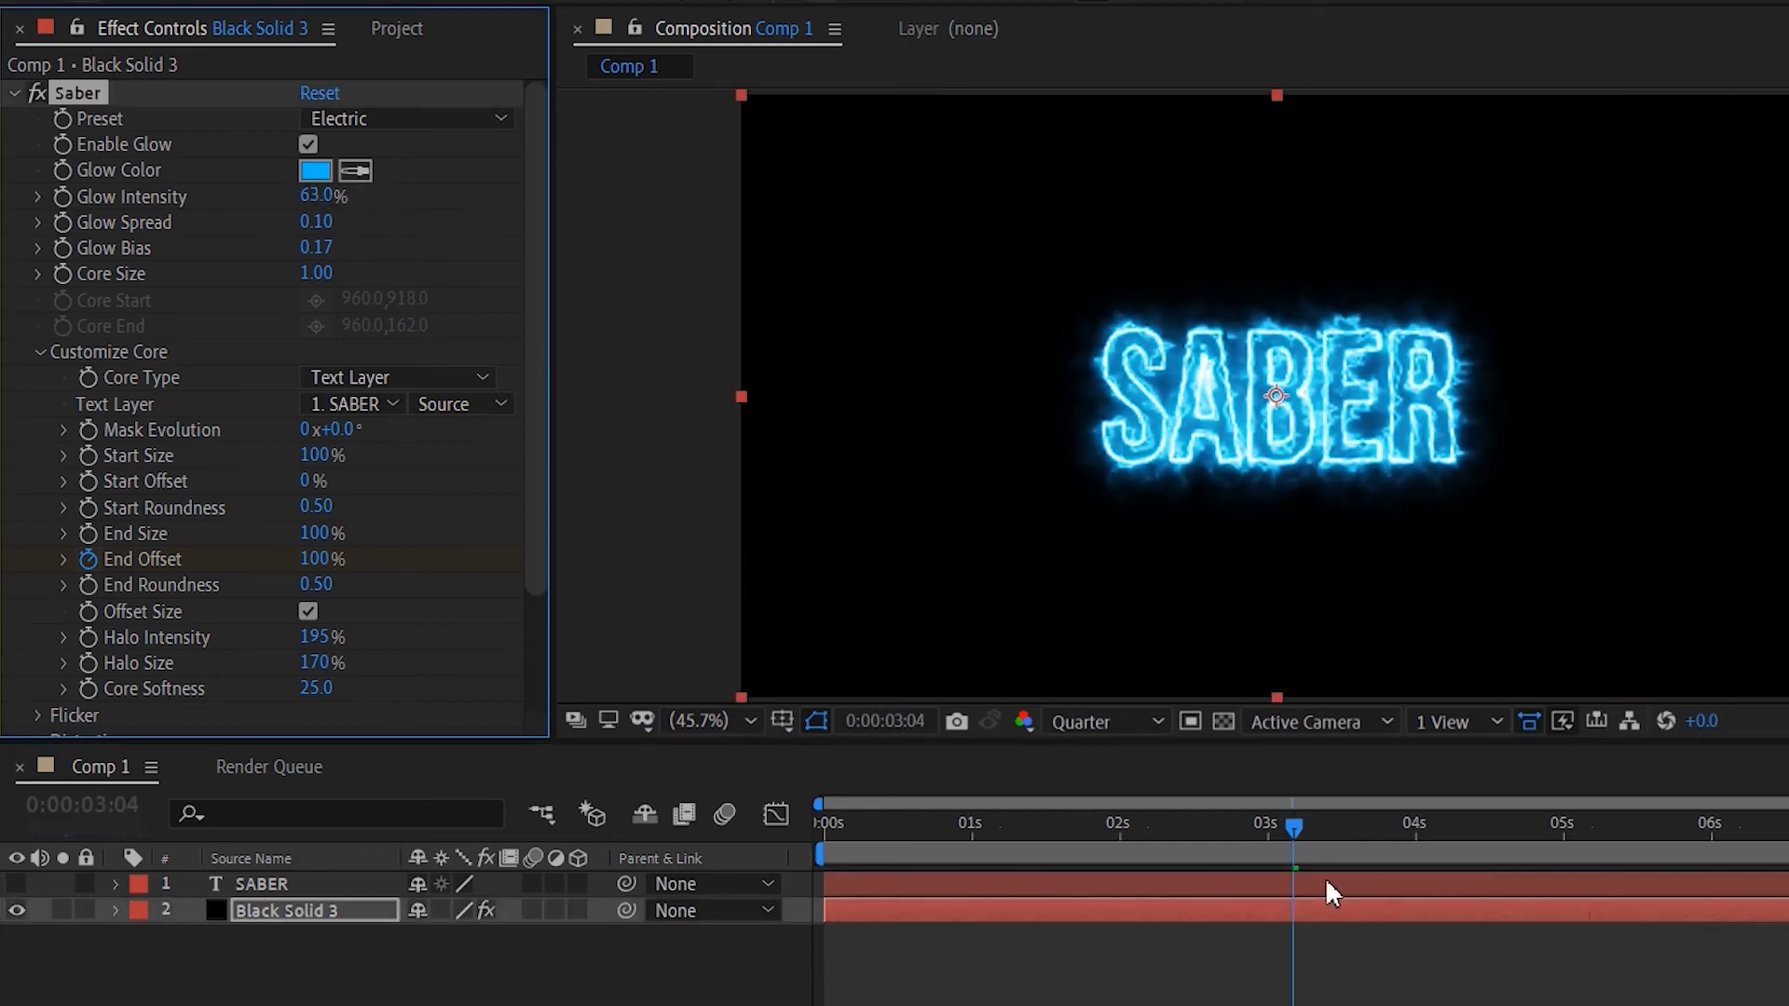
{"action": "key", "text": "ctrl+z"}
{"action": "left_click", "coordinate": [1246, 912]}
{"action": "left_click_drag", "start_coordinate": [1311, 832], "coordinate": [1273, 829]}
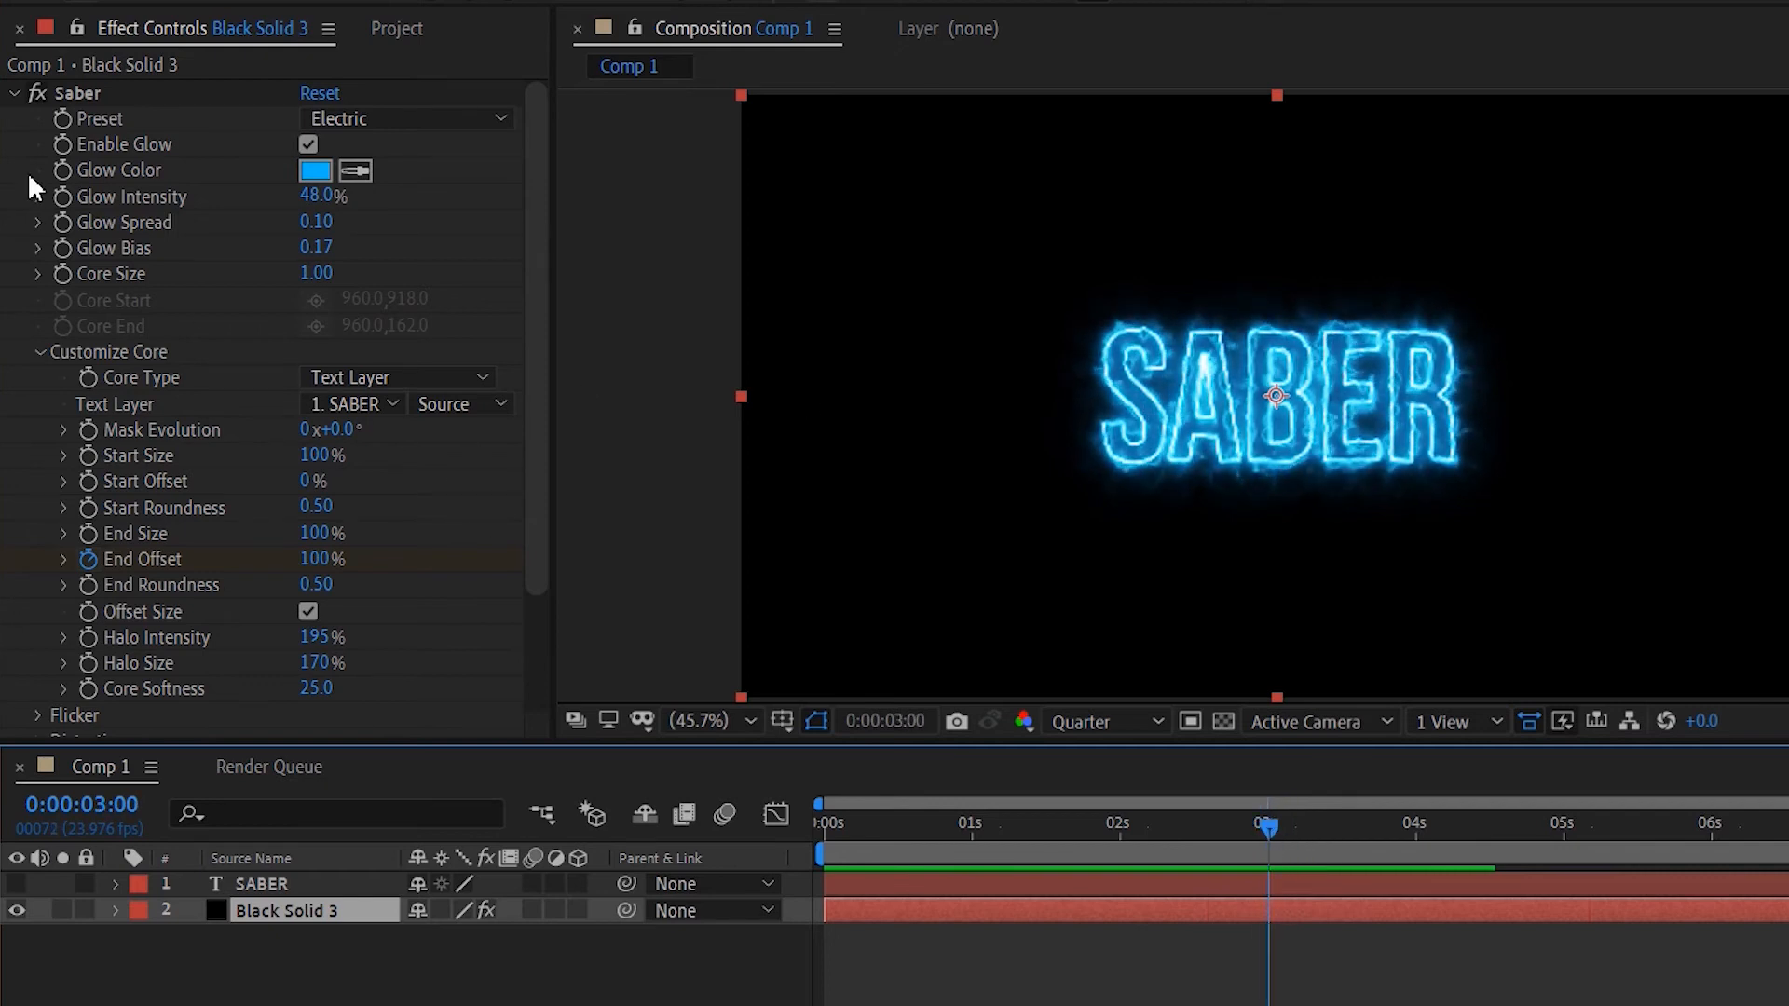
- Keyframe Glow Intensity at 3 seconds and raise it to 296% at about 3:05
{"action": "left_click", "coordinate": [60, 197]}
{"action": "left_click_drag", "start_coordinate": [1273, 823], "coordinate": [1304, 829]}
{"action": "left_click_drag", "start_coordinate": [312, 196], "coordinate": [758, 270]}
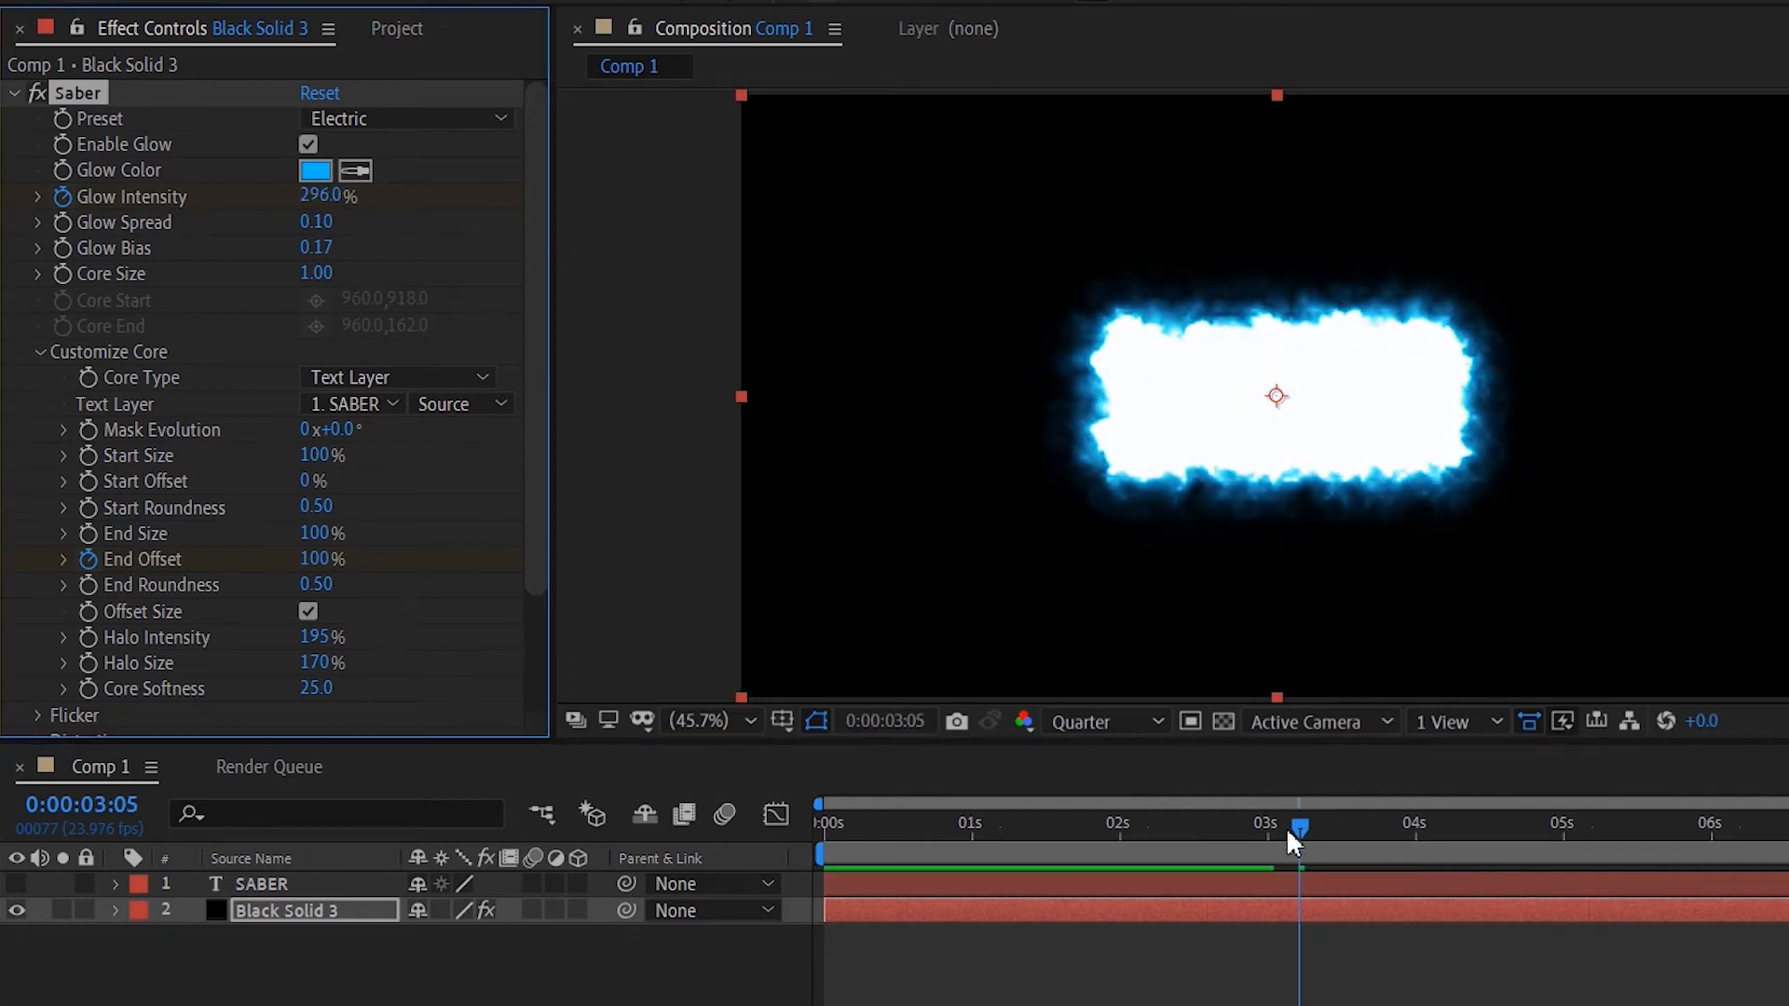
- At about 3:09, set Glow Intensity to 48%
{"action": "left_click_drag", "start_coordinate": [1300, 827], "coordinate": [1323, 826]}
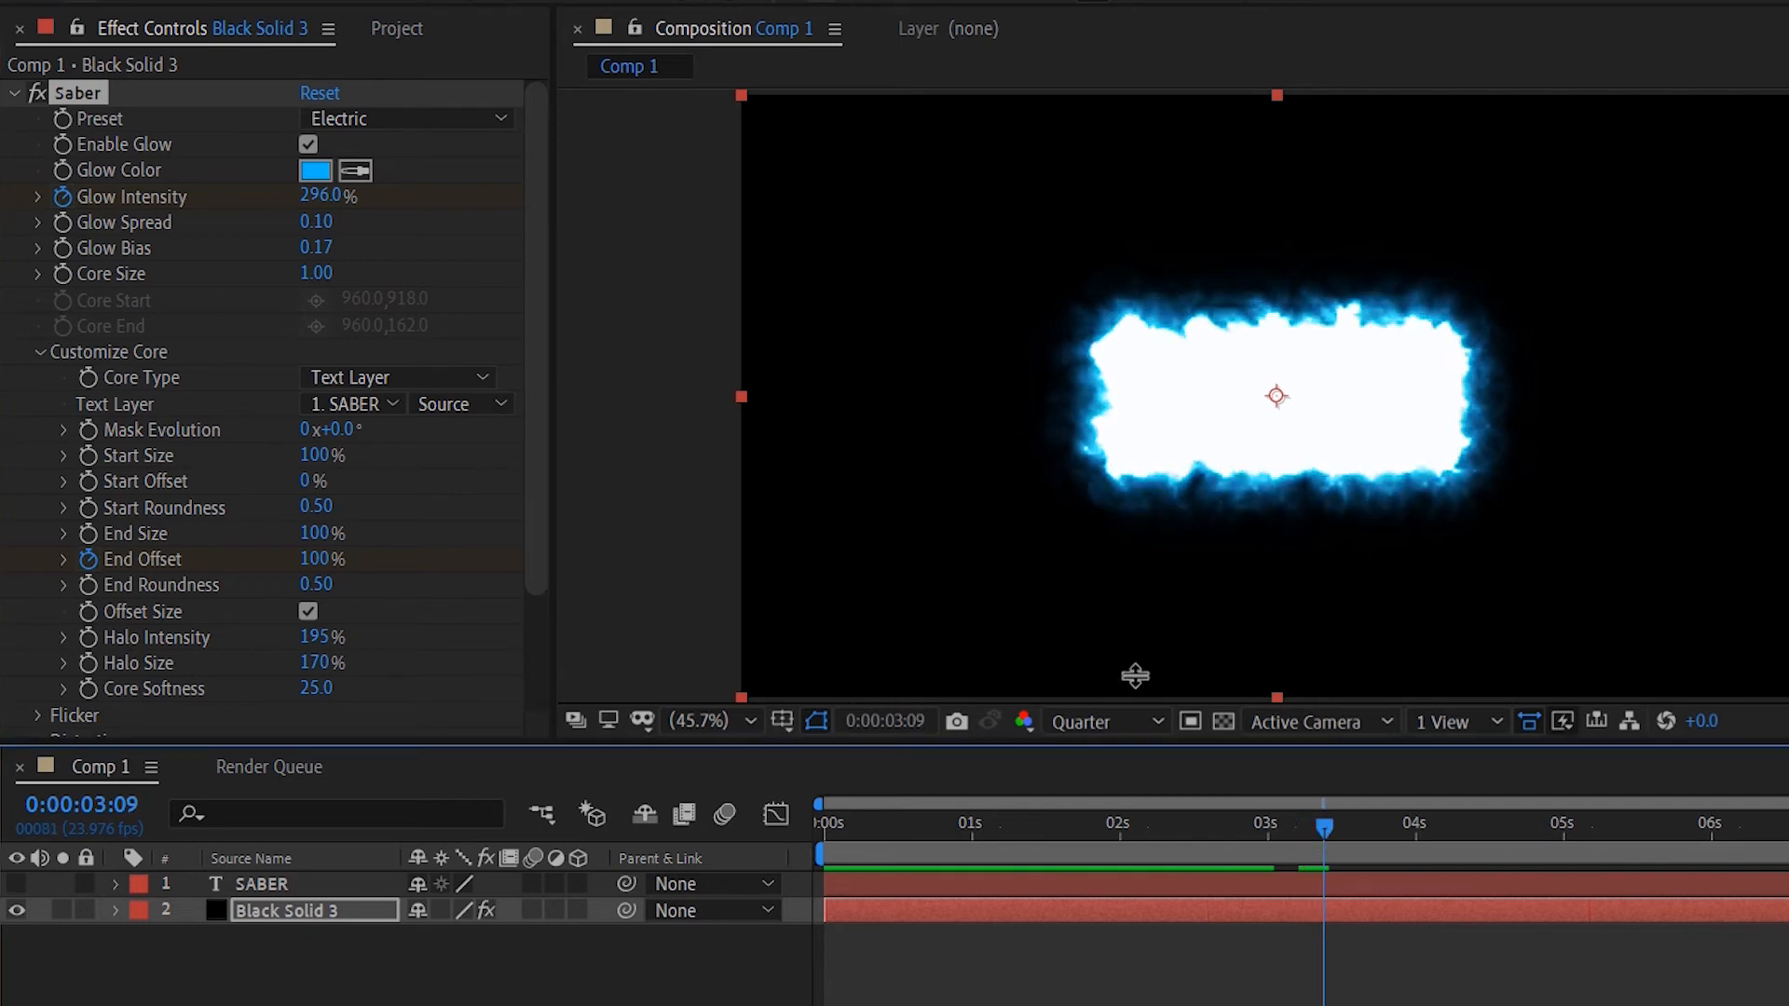
{"action": "left_click", "coordinate": [307, 198]}
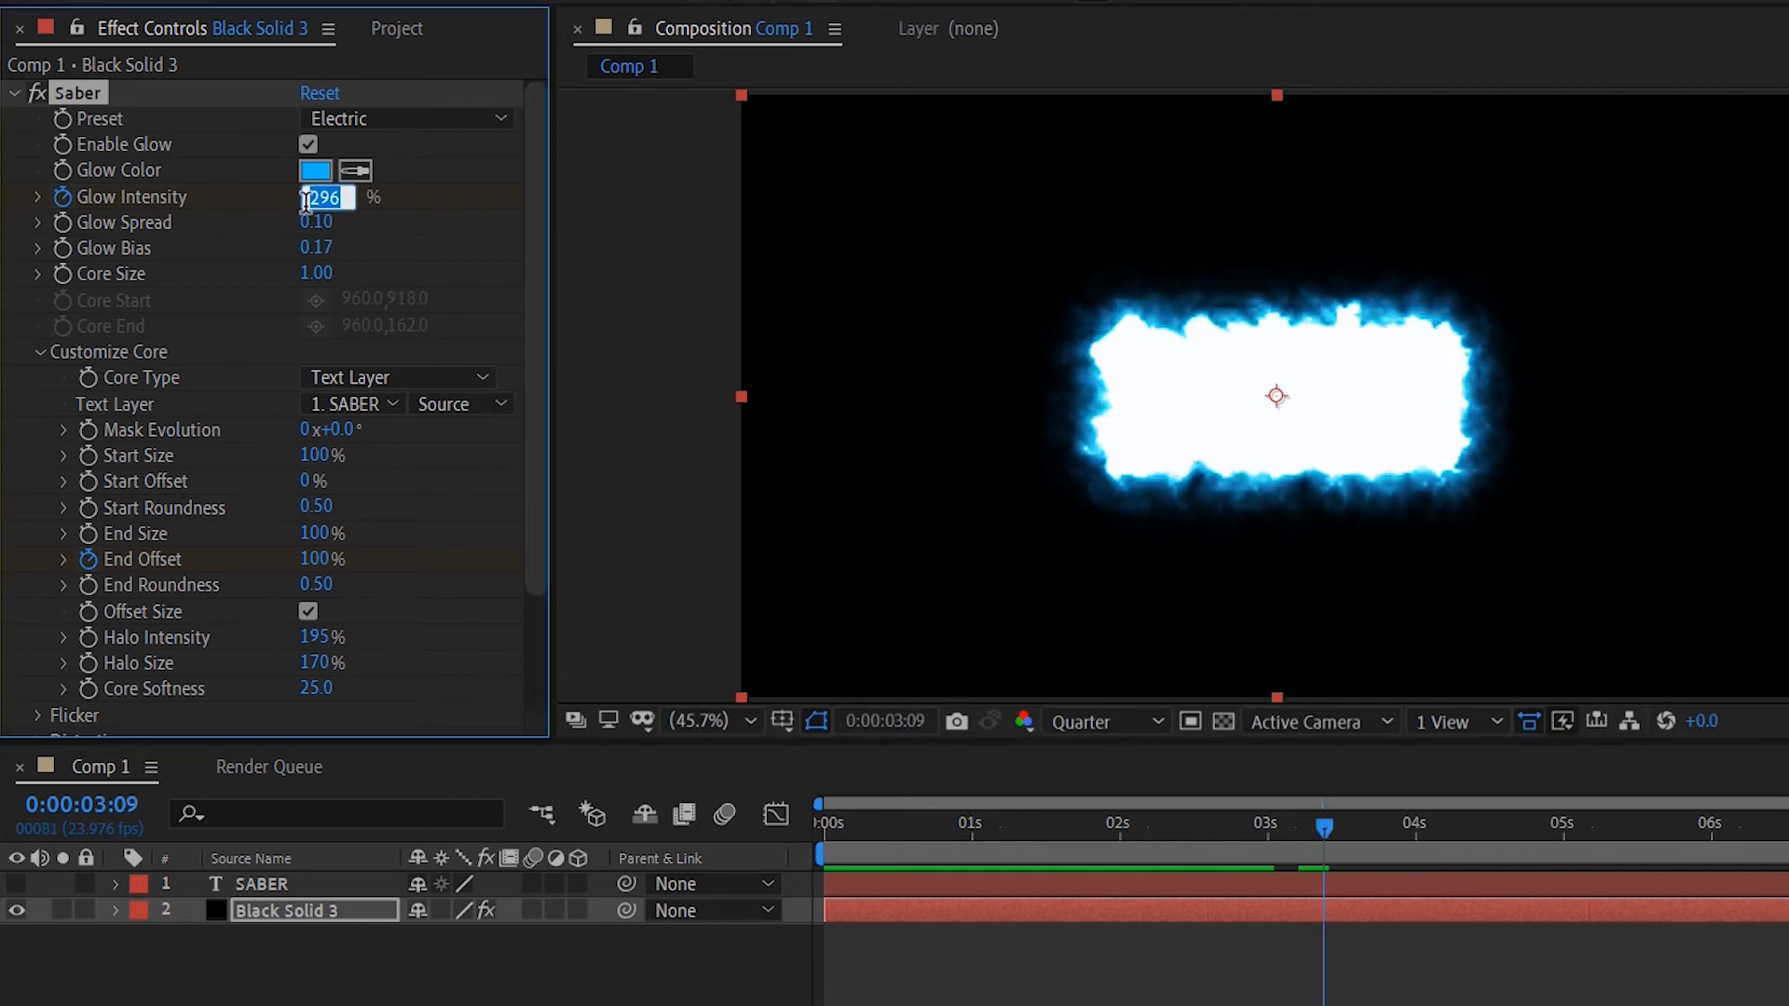
{"action": "type", "text": "48"}
{"action": "key", "text": "Return"}
- Preview the glow flash animation and reveal the keyframed properties of Black Solid 3
{"action": "left_click", "coordinate": [1258, 828]}
{"action": "key", "text": "space"}
{"action": "key", "text": "space"}
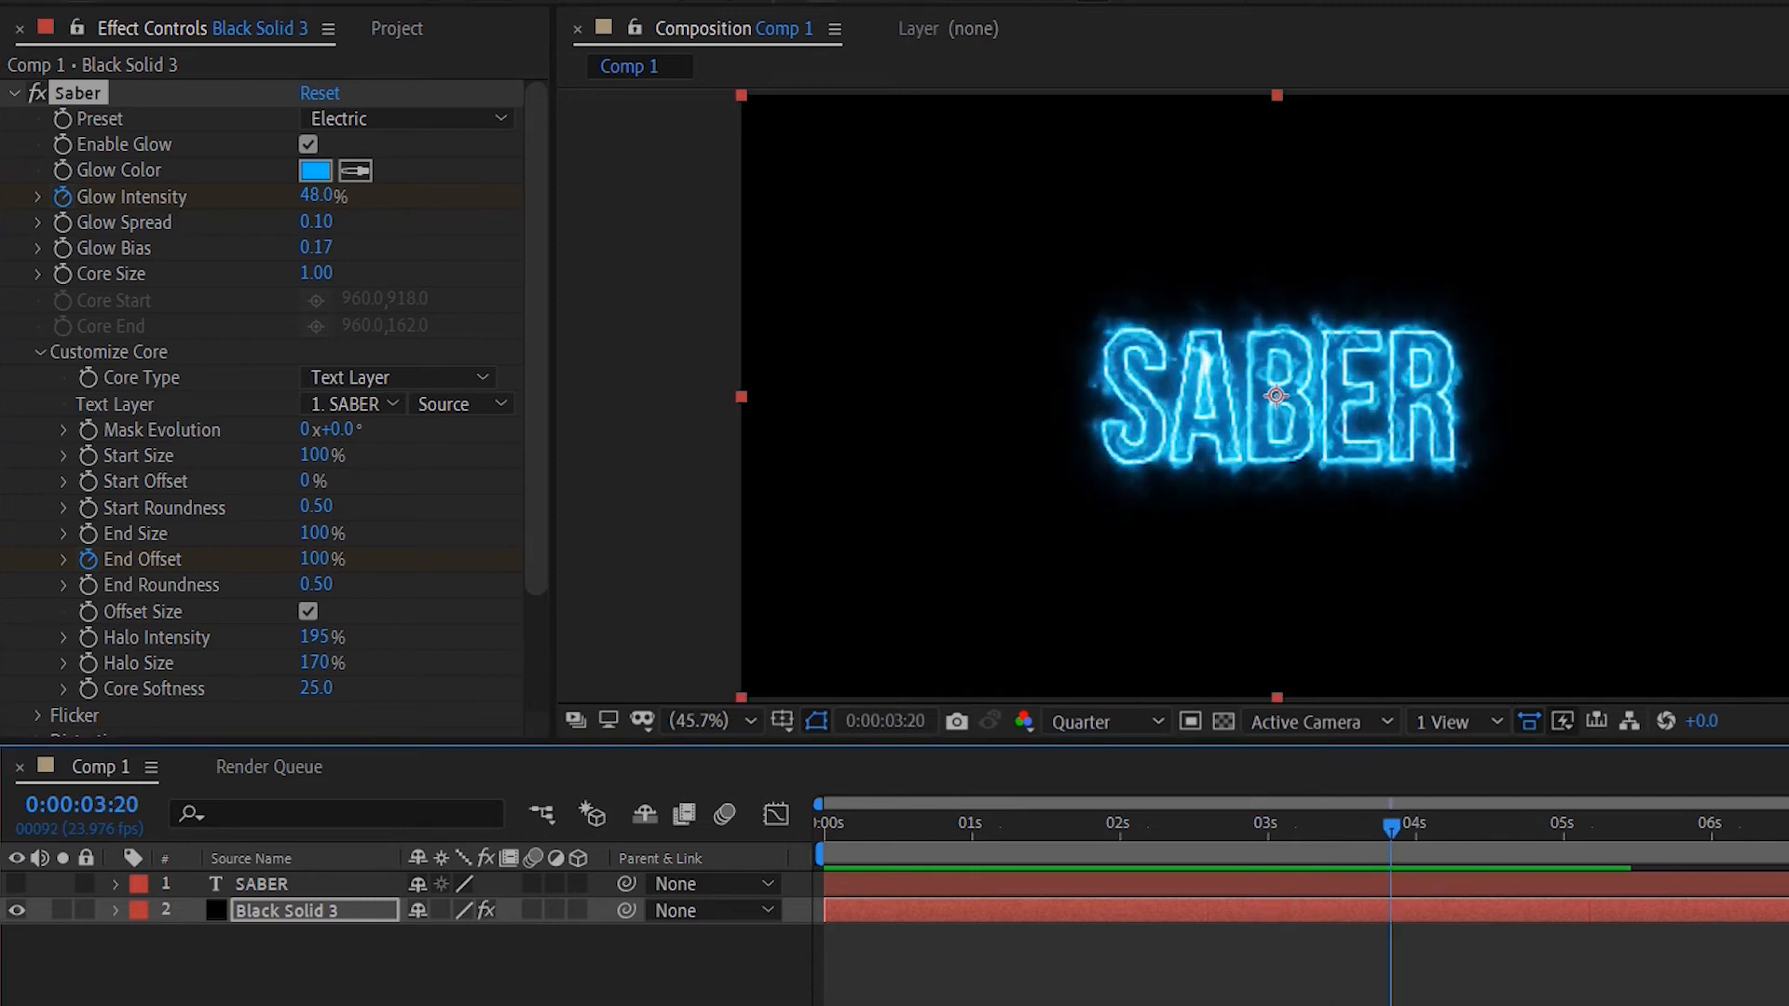
{"action": "left_click", "coordinate": [1284, 883]}
{"action": "left_click_drag", "start_coordinate": [1390, 826], "coordinate": [1263, 824]}
{"action": "key", "text": "space"}
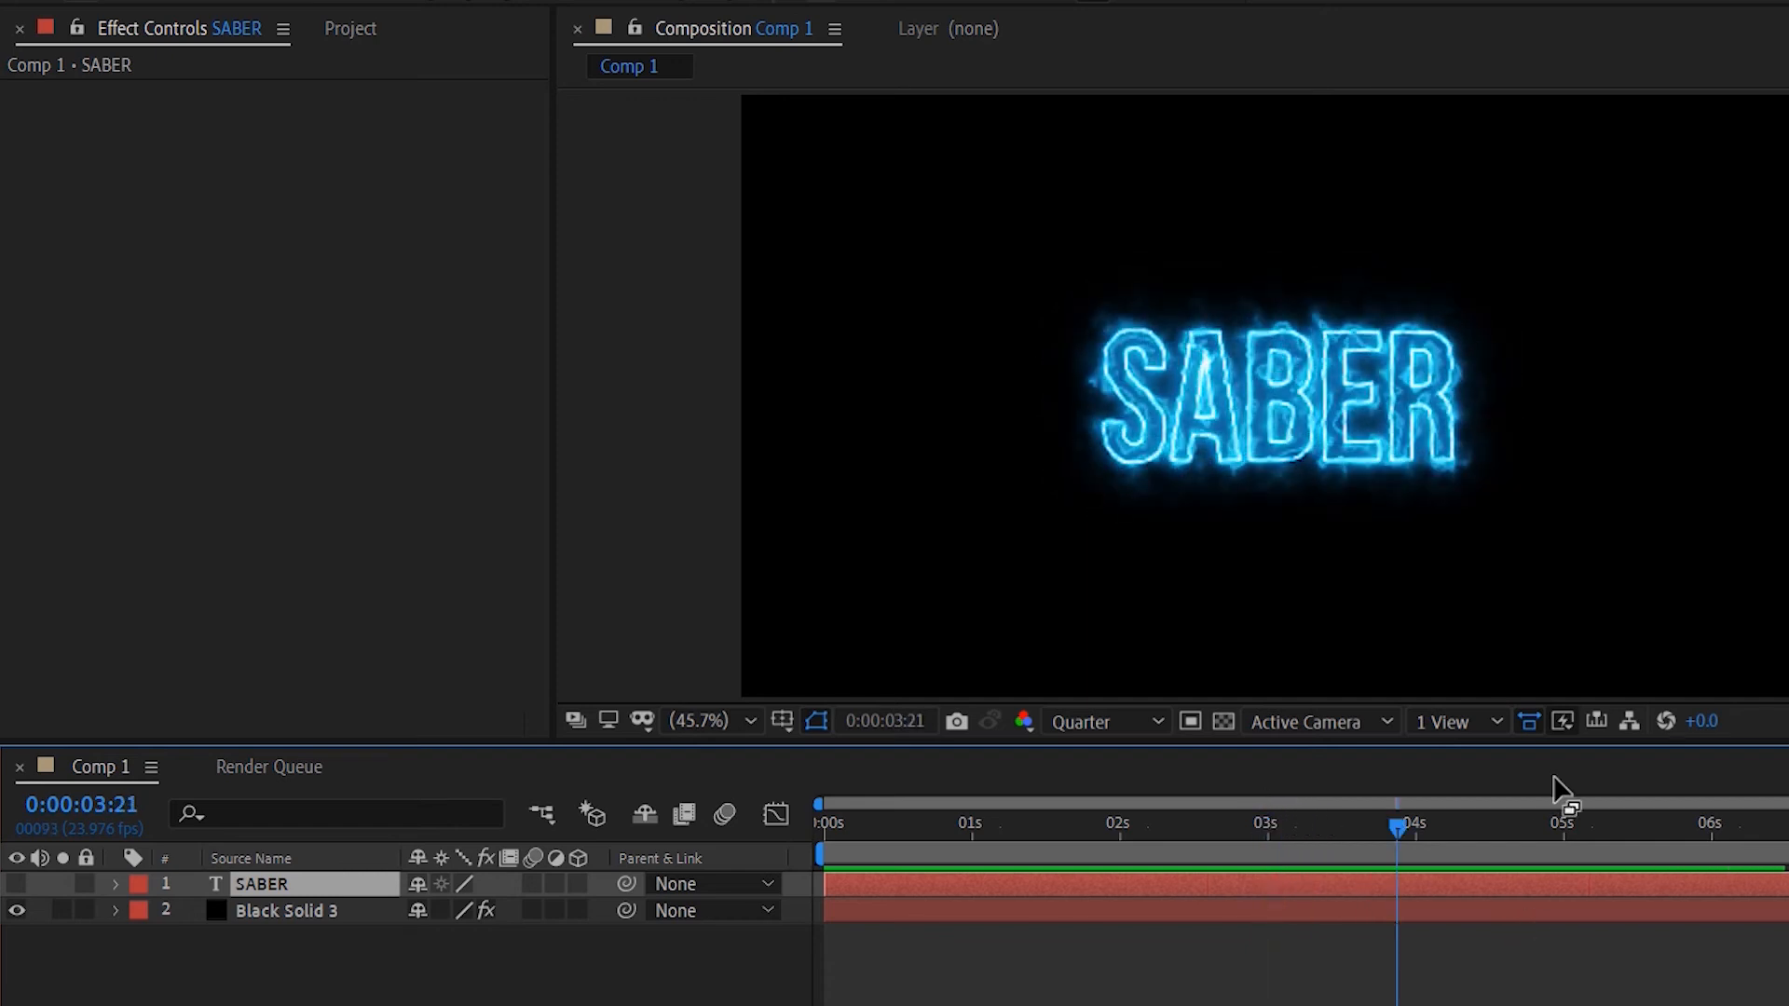
{"action": "key", "text": "Home"}
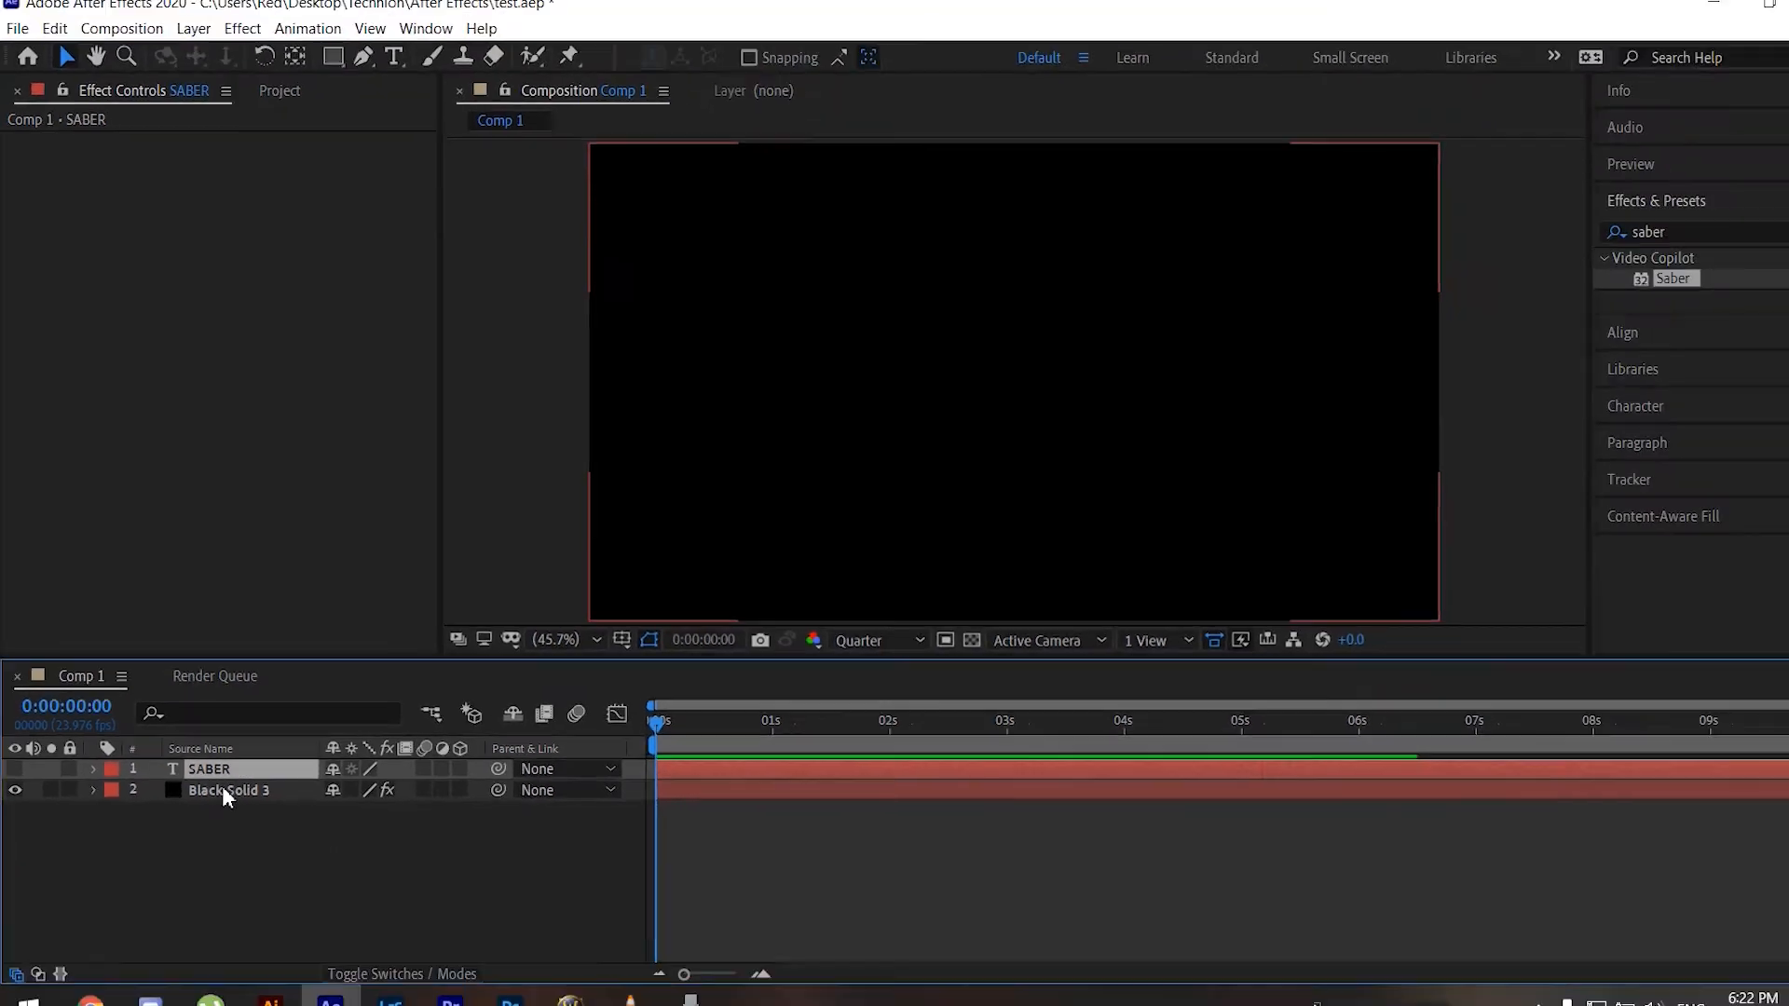
{"action": "left_click", "coordinate": [250, 911]}
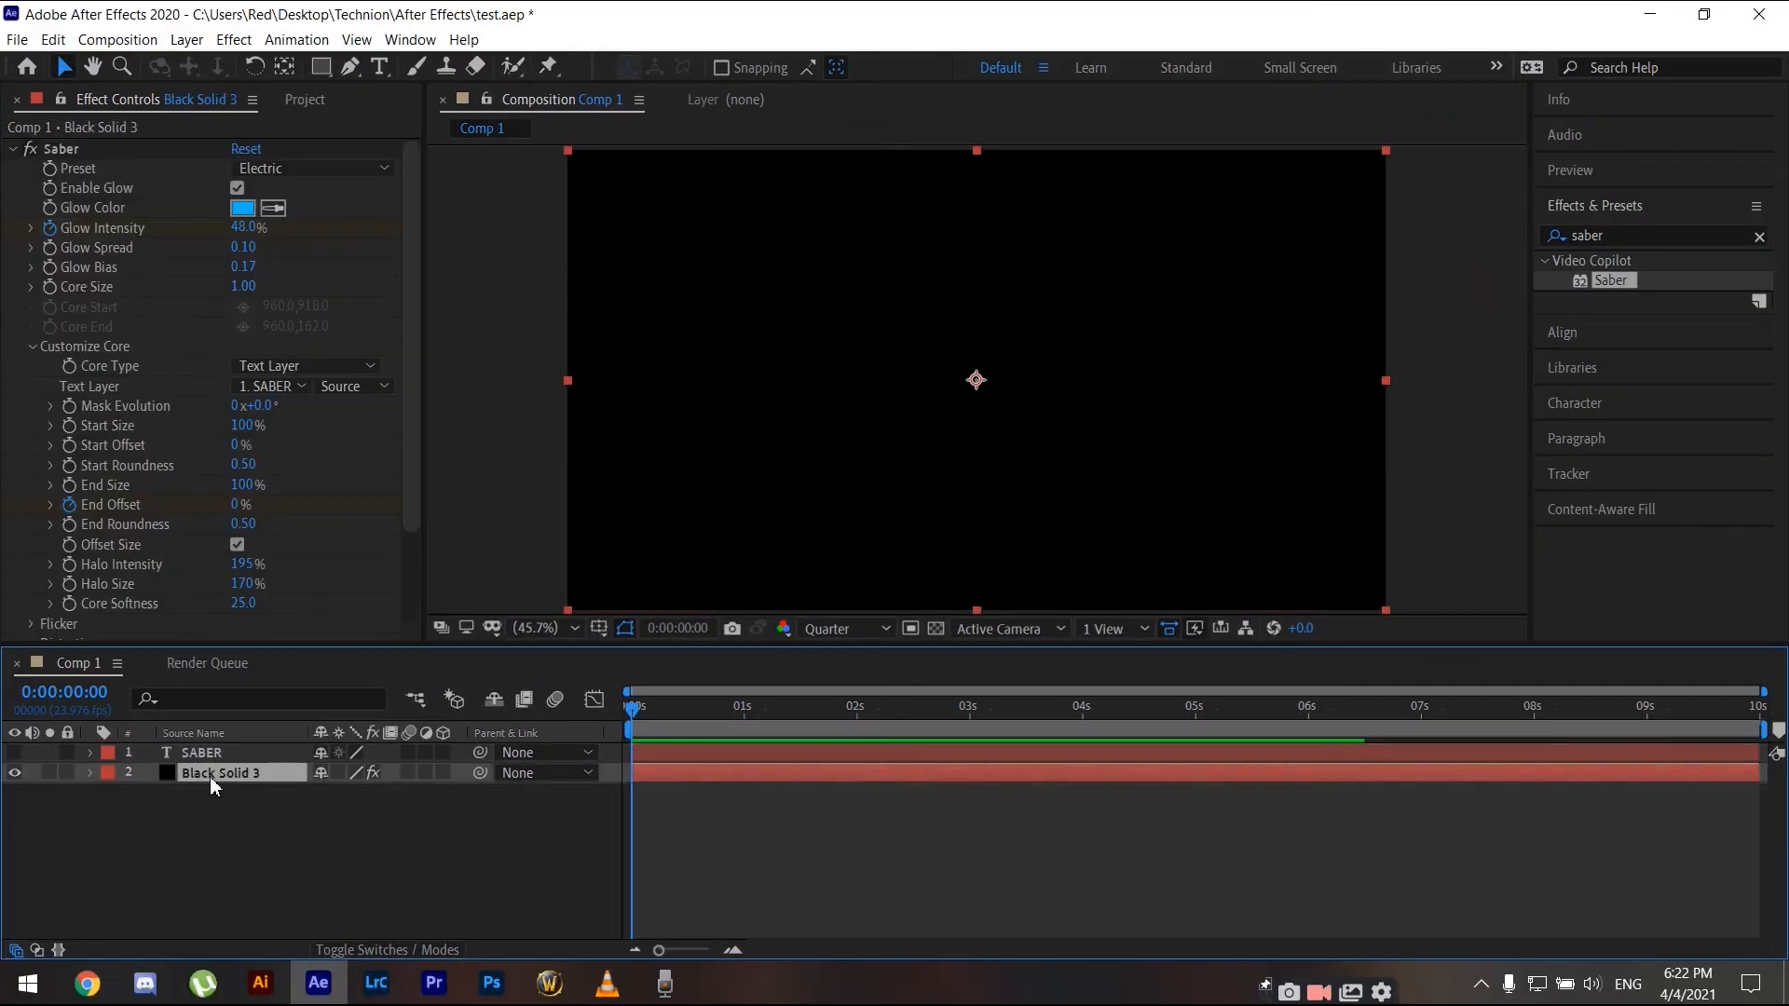
{"action": "key", "text": "u"}
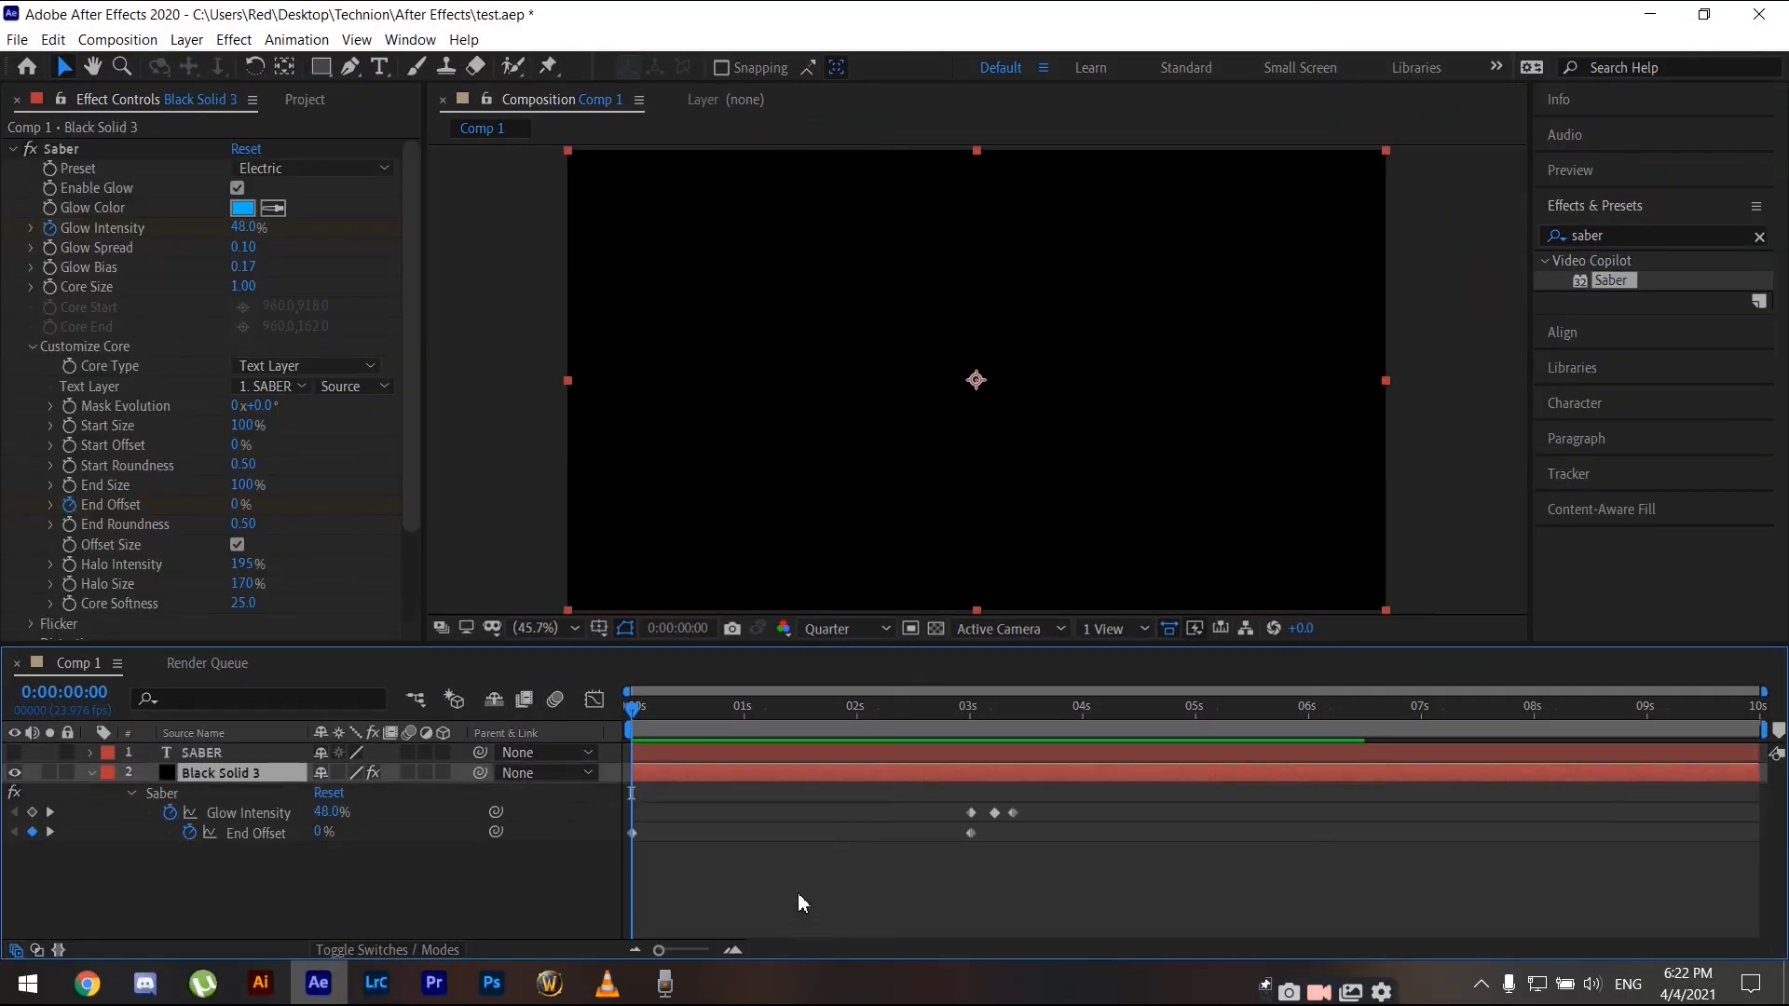
- Apply Easy Ease to both End Offset keyframes of Black Solid 3
{"action": "left_click", "coordinate": [634, 833]}
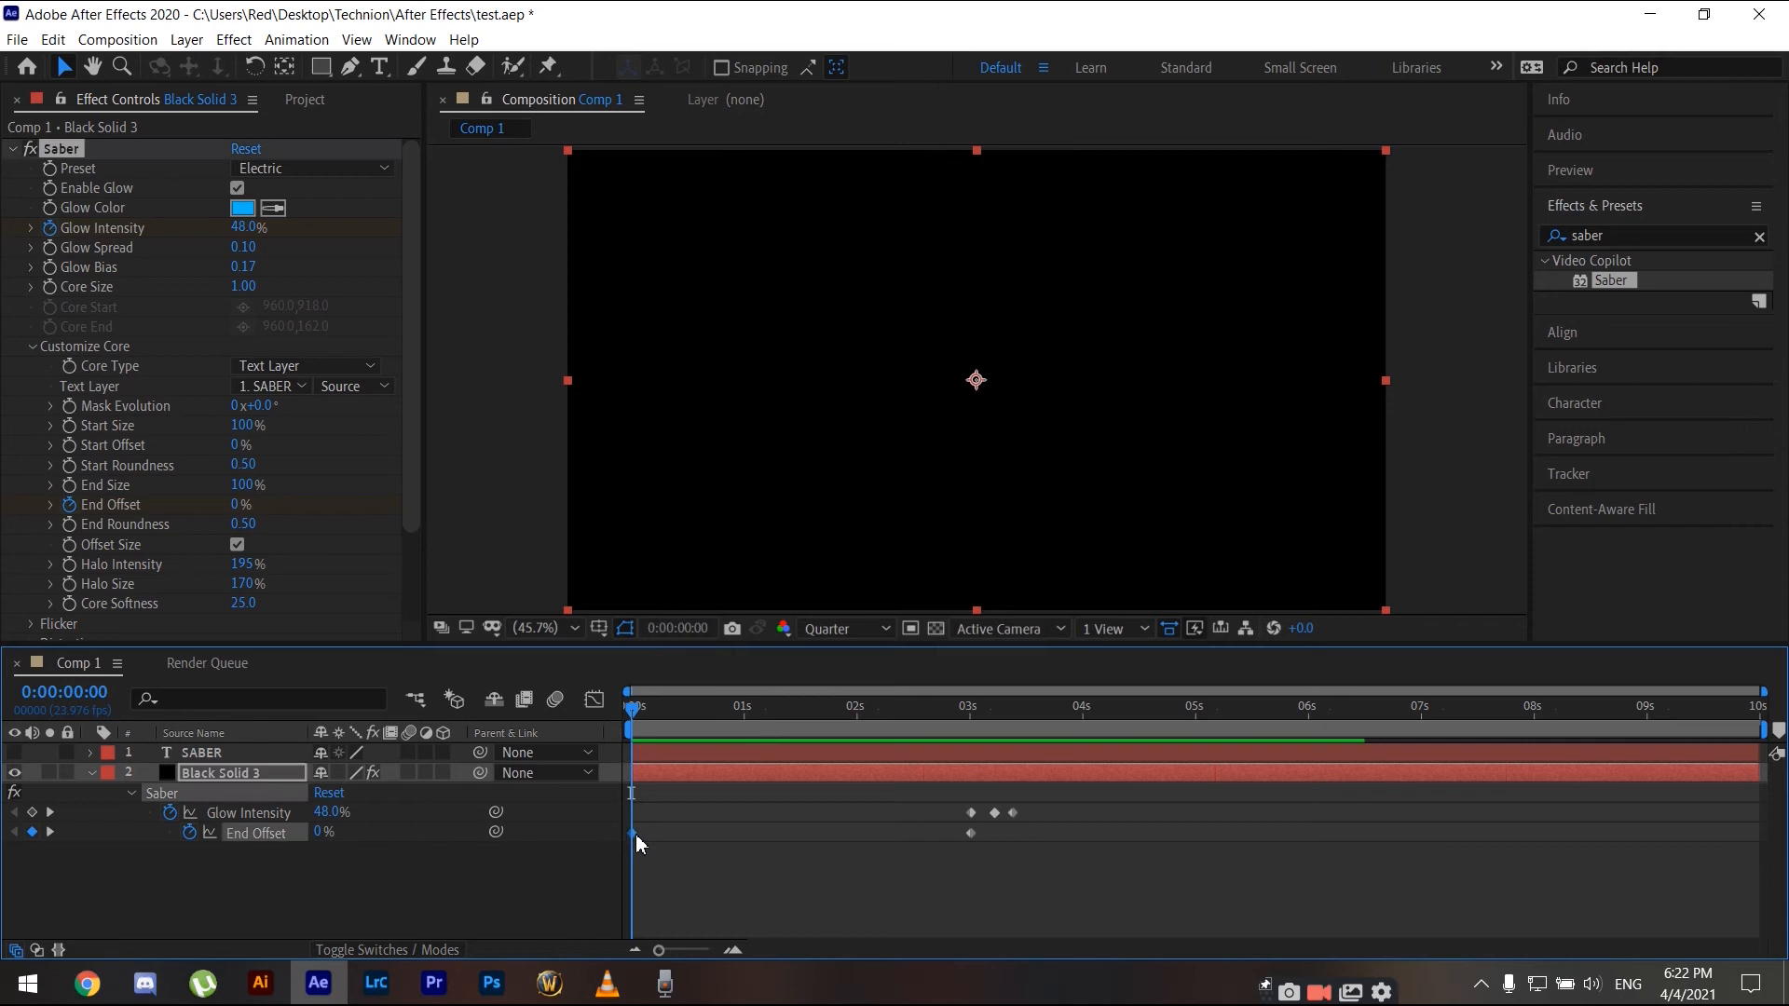
{"action": "mouse_move", "coordinate": [971, 836]}
{"action": "left_click", "coordinate": [971, 835]}
{"action": "right_click", "coordinate": [971, 836]}
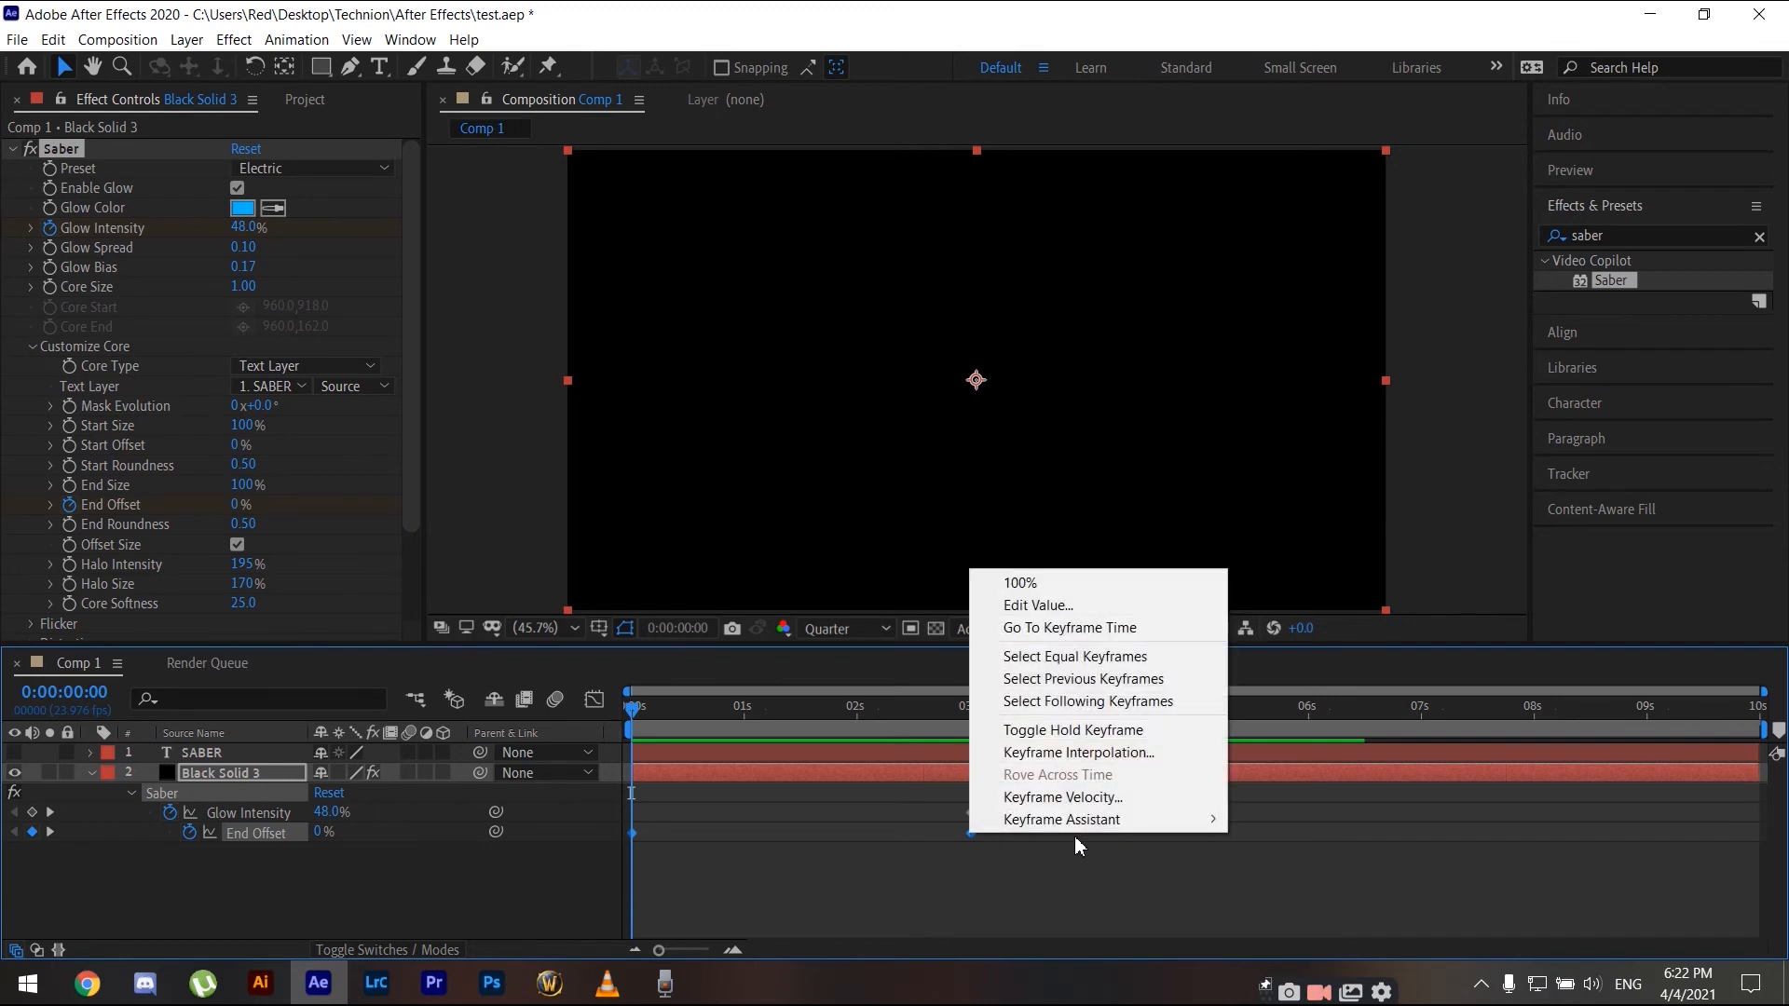
{"action": "mouse_move", "coordinate": [1074, 821]}
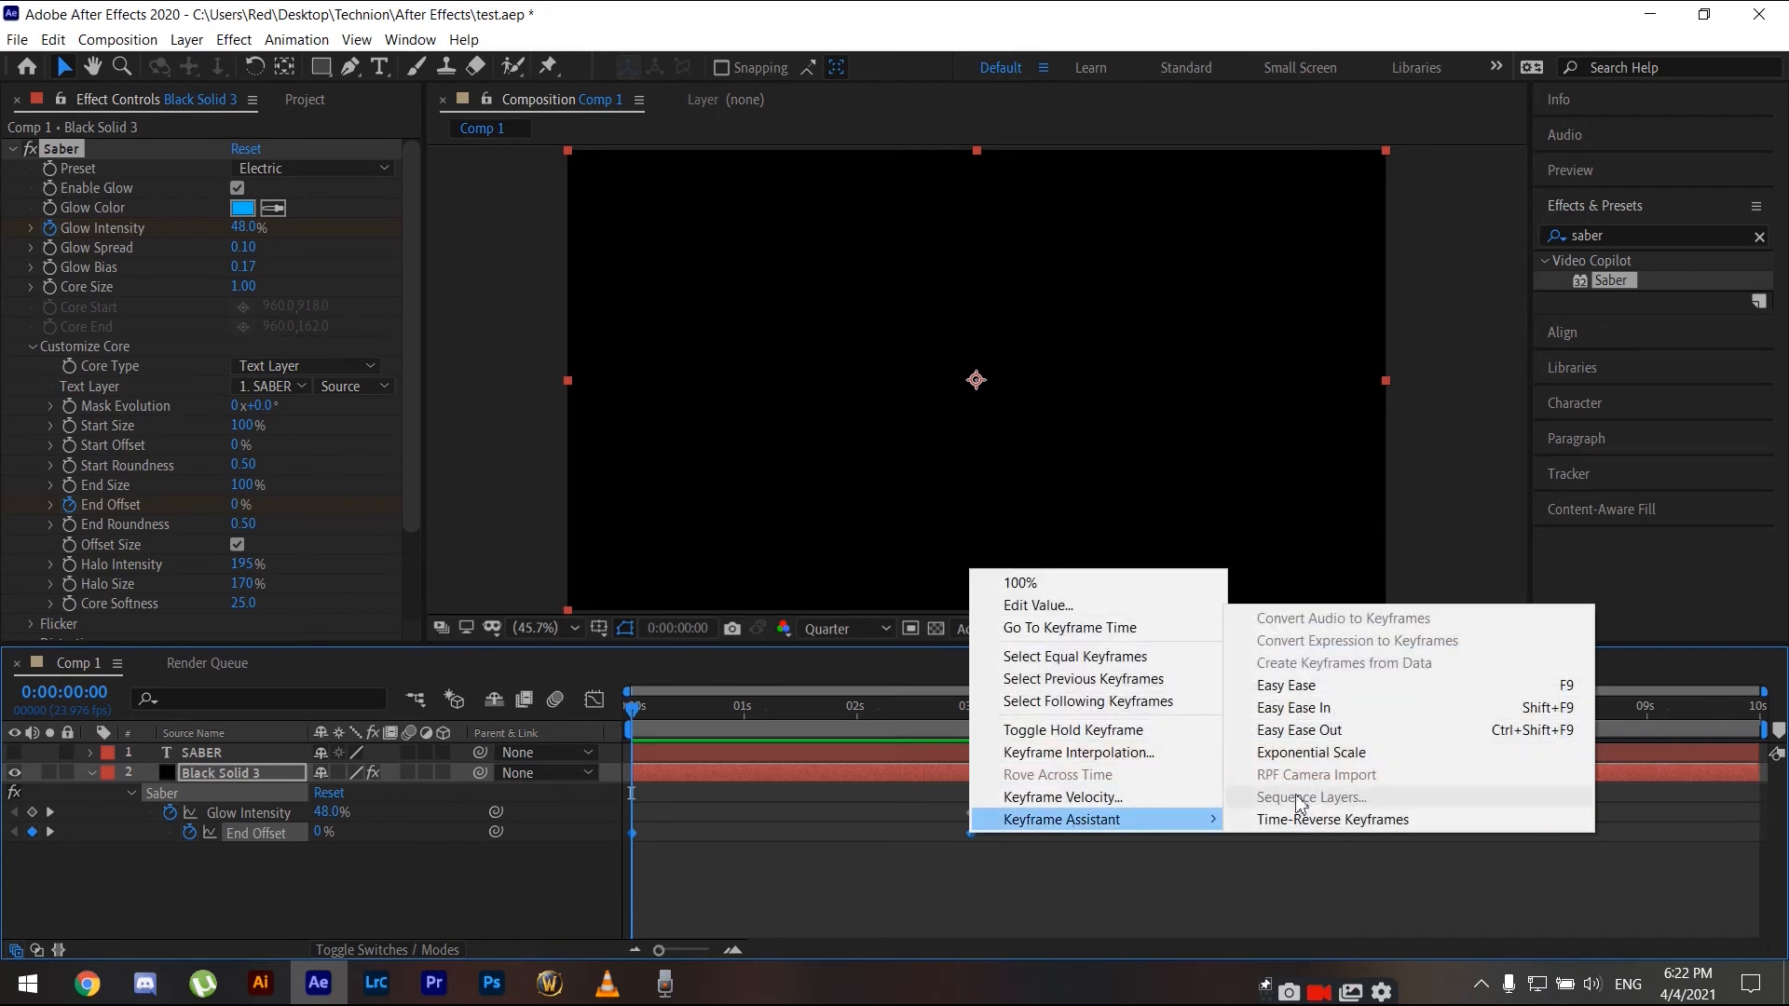
{"action": "left_click", "coordinate": [1312, 688]}
- Preview the eased reveal animation
{"action": "key", "text": "space"}
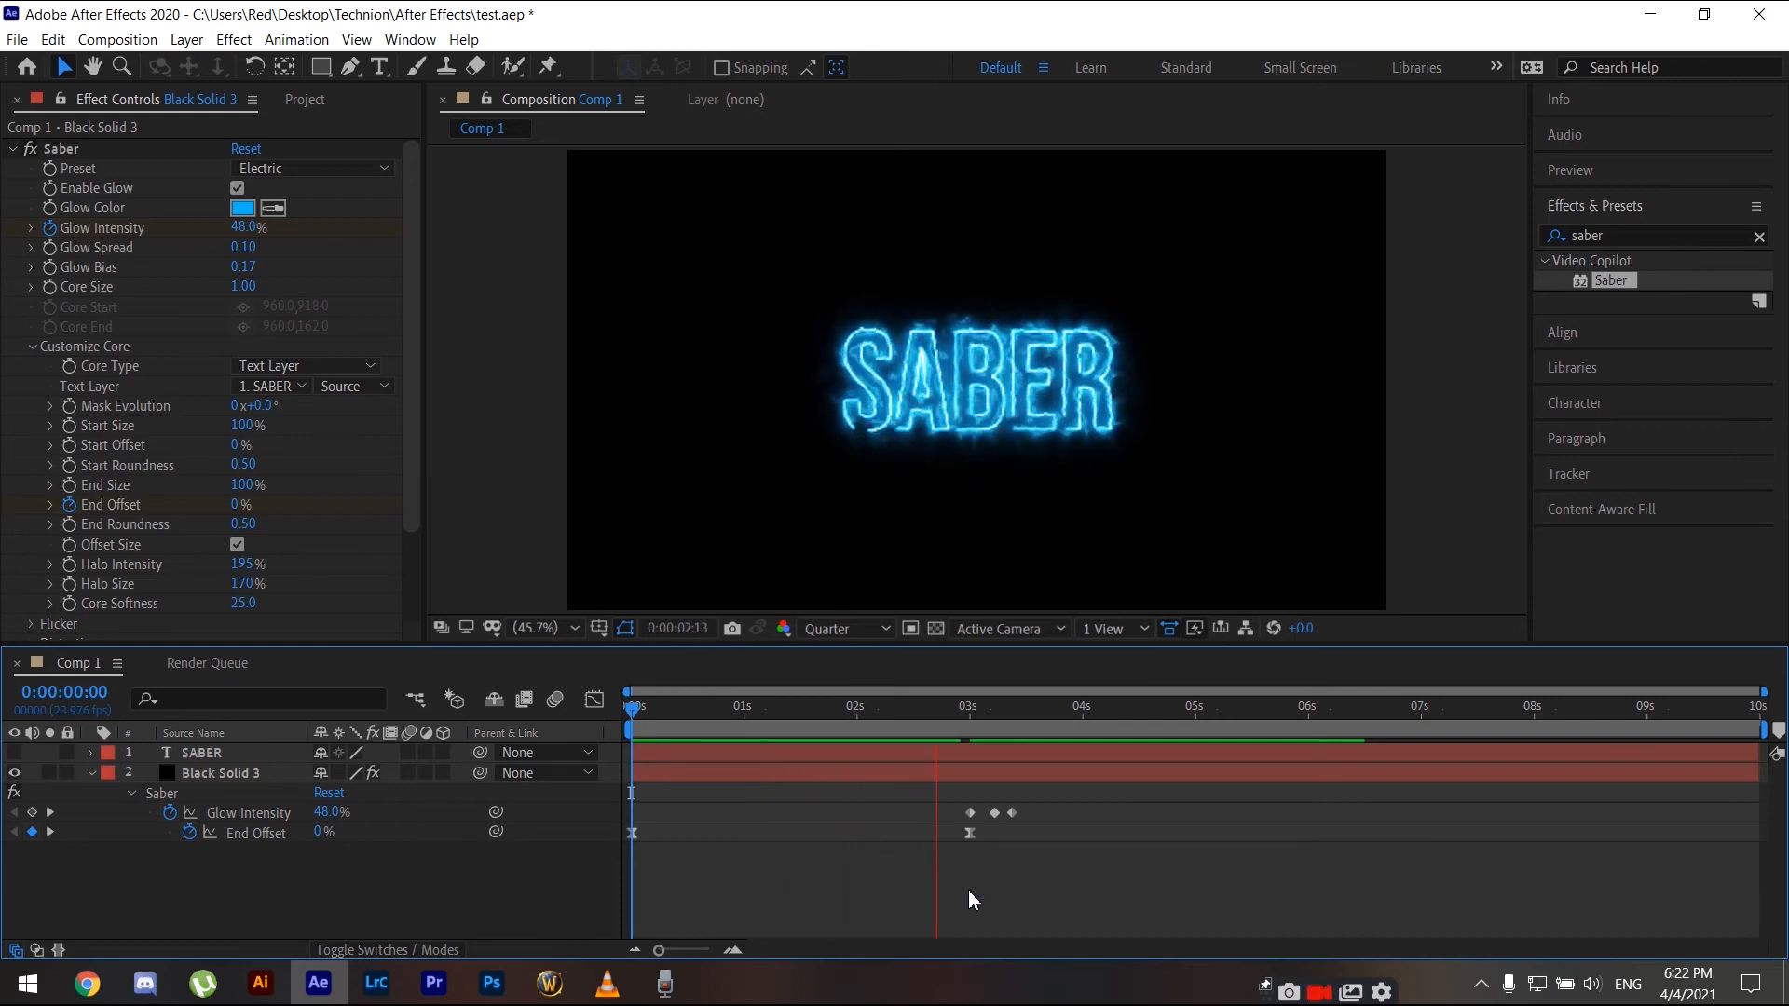
{"action": "key", "text": "space"}
{"action": "key", "text": "space"}
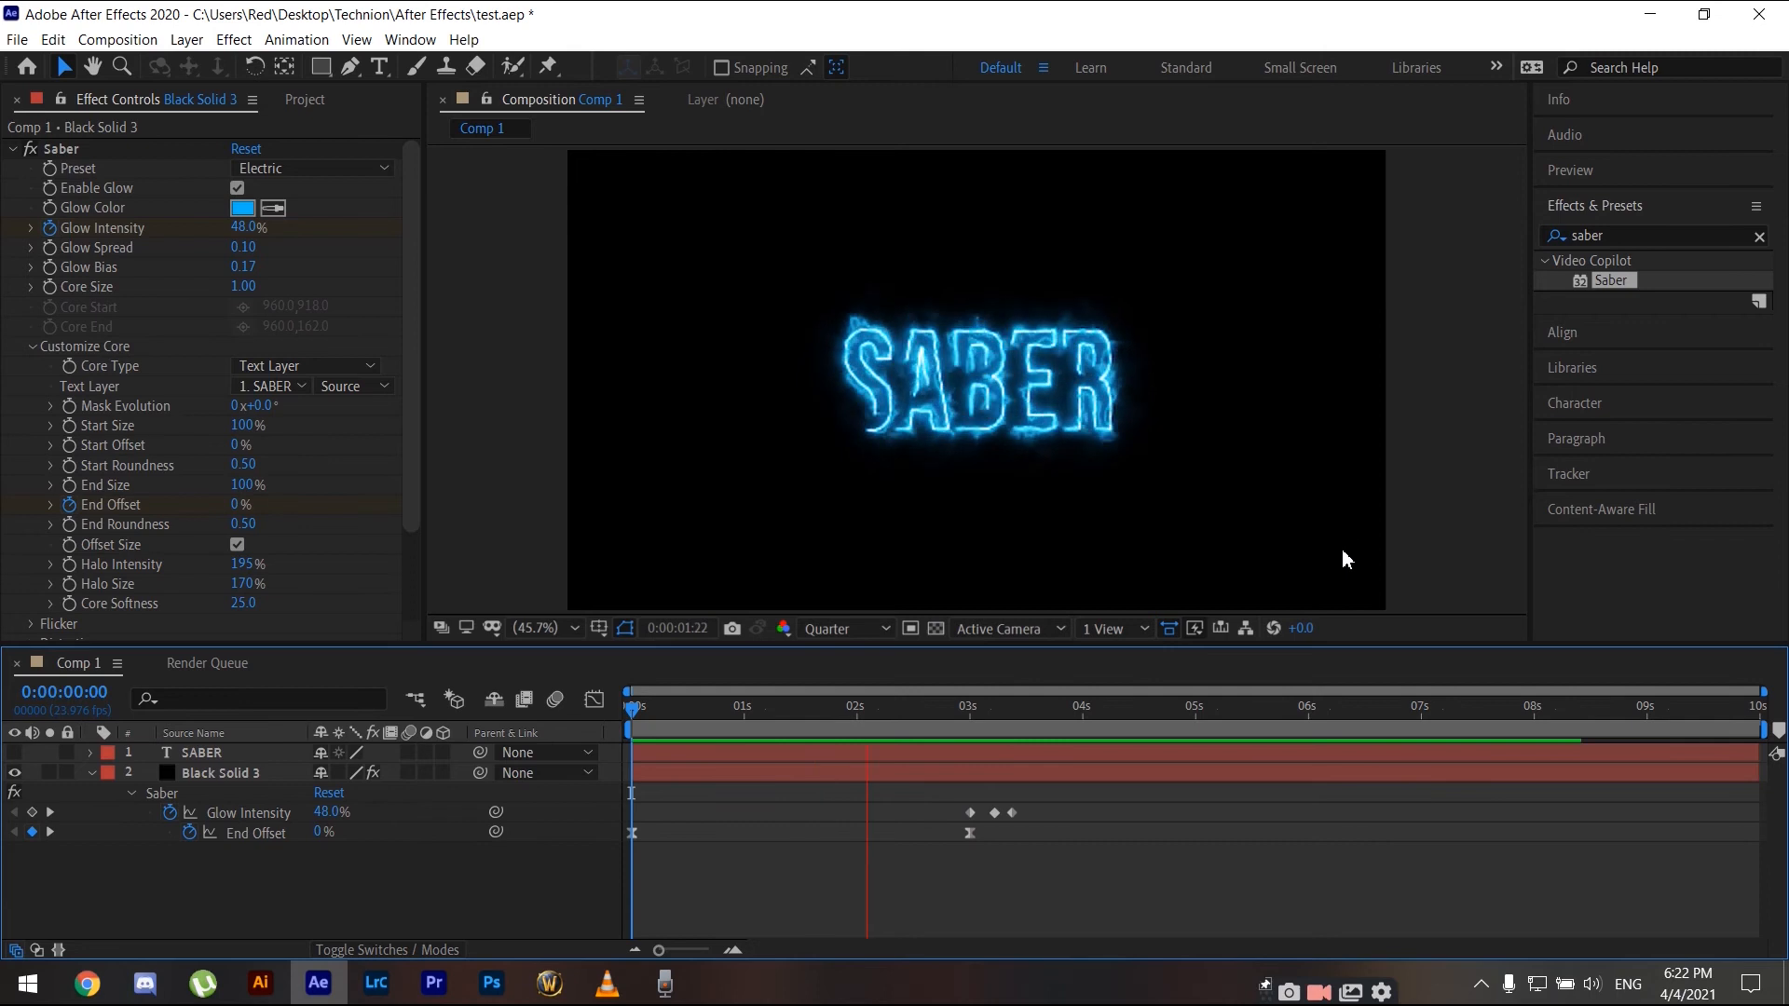
{"action": "key", "text": "space"}
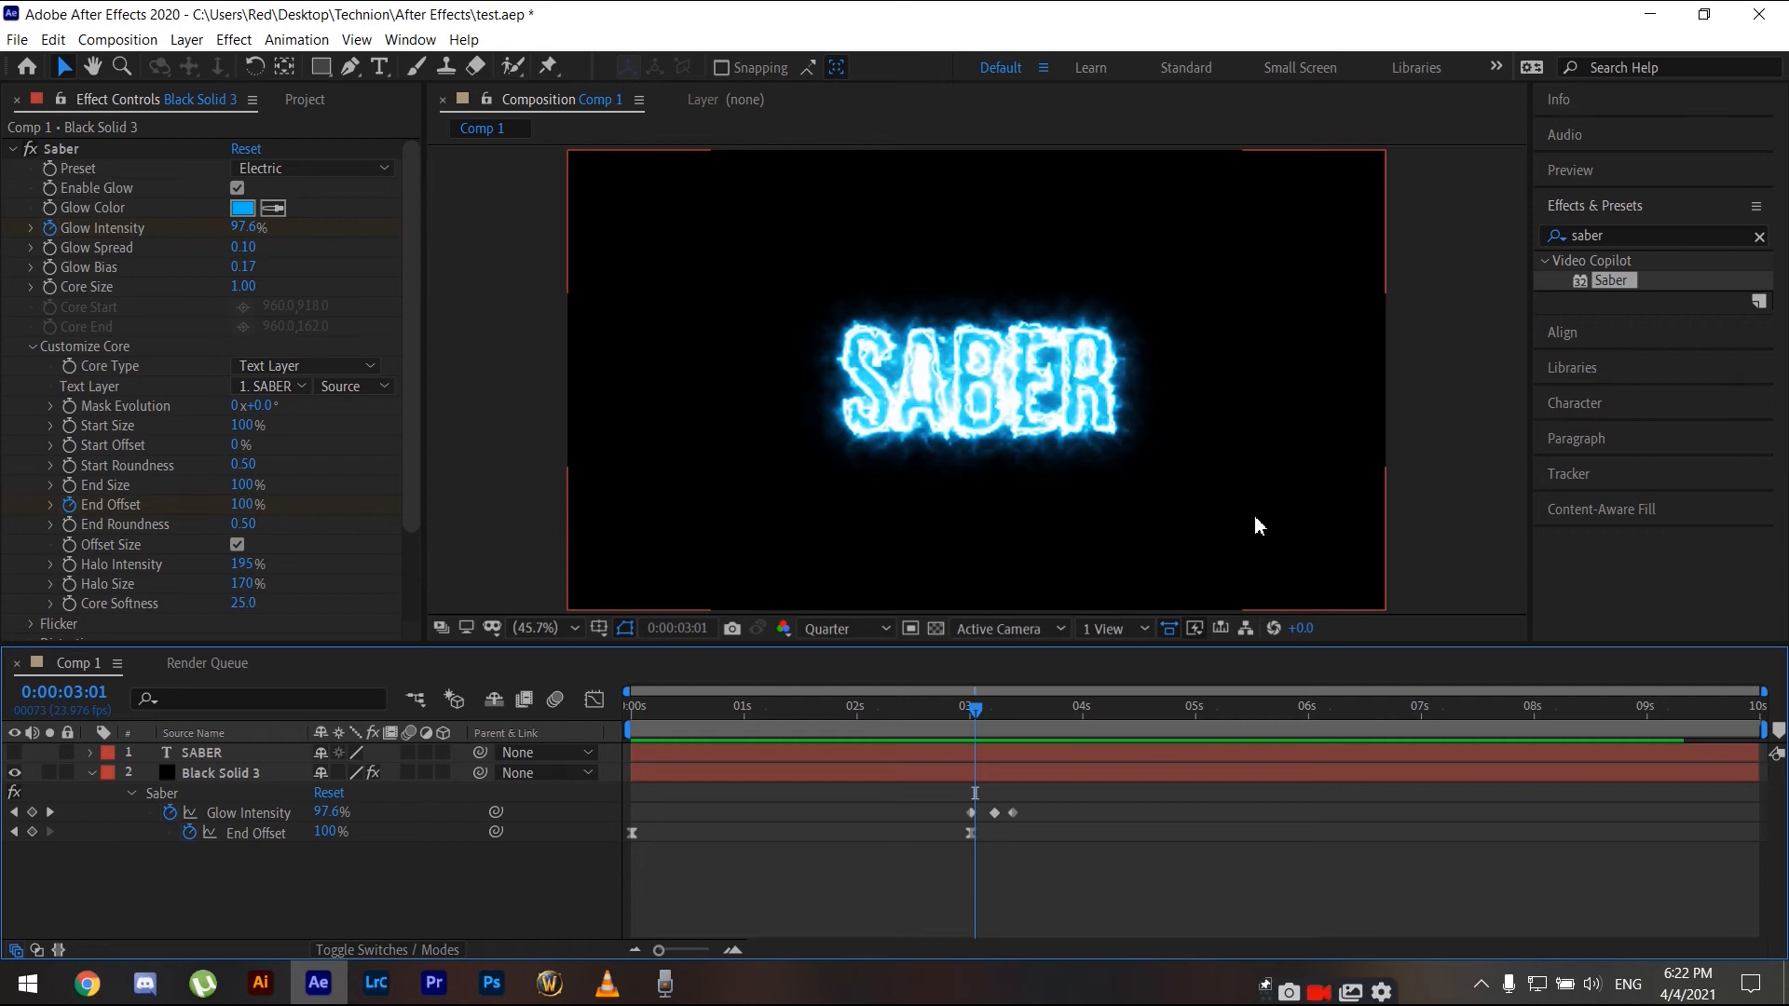
- Collapse the layer properties and scrub through the reveal from the start to about 1:04
{"action": "key", "text": "Home"}
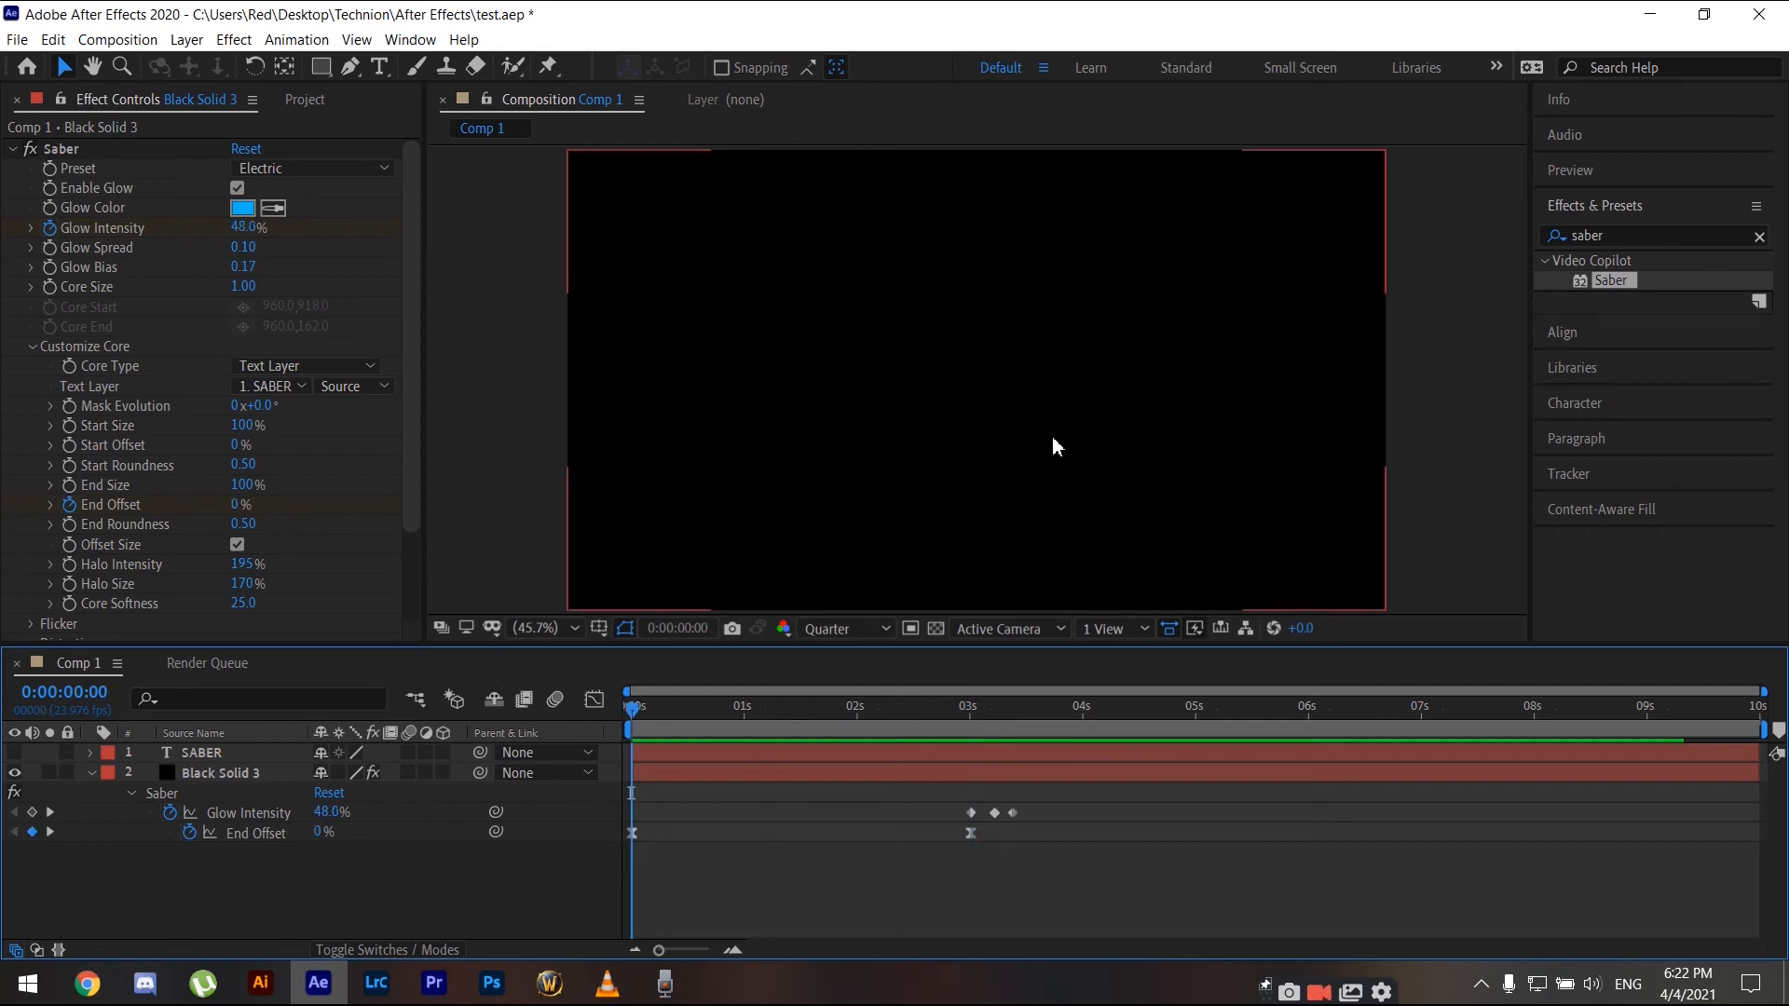
{"action": "left_click", "coordinate": [1122, 773]}
{"action": "key", "text": "u"}
{"action": "key", "text": "space"}
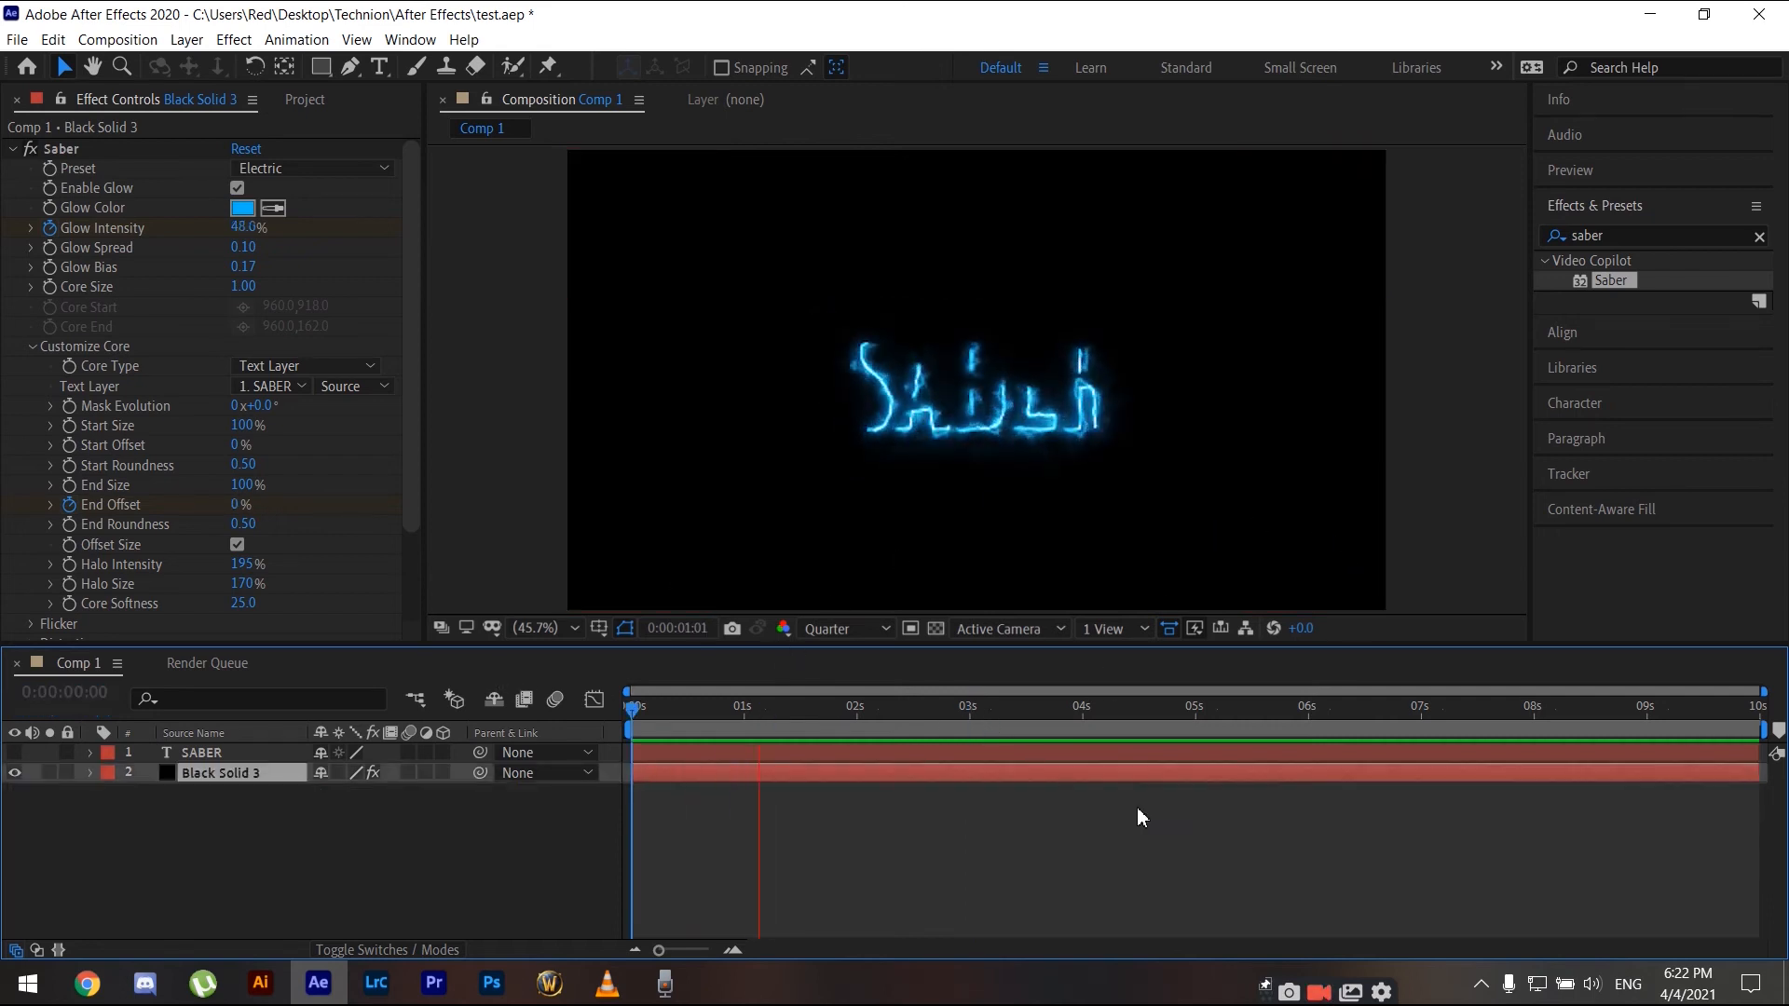
{"action": "left_click", "coordinate": [993, 753]}
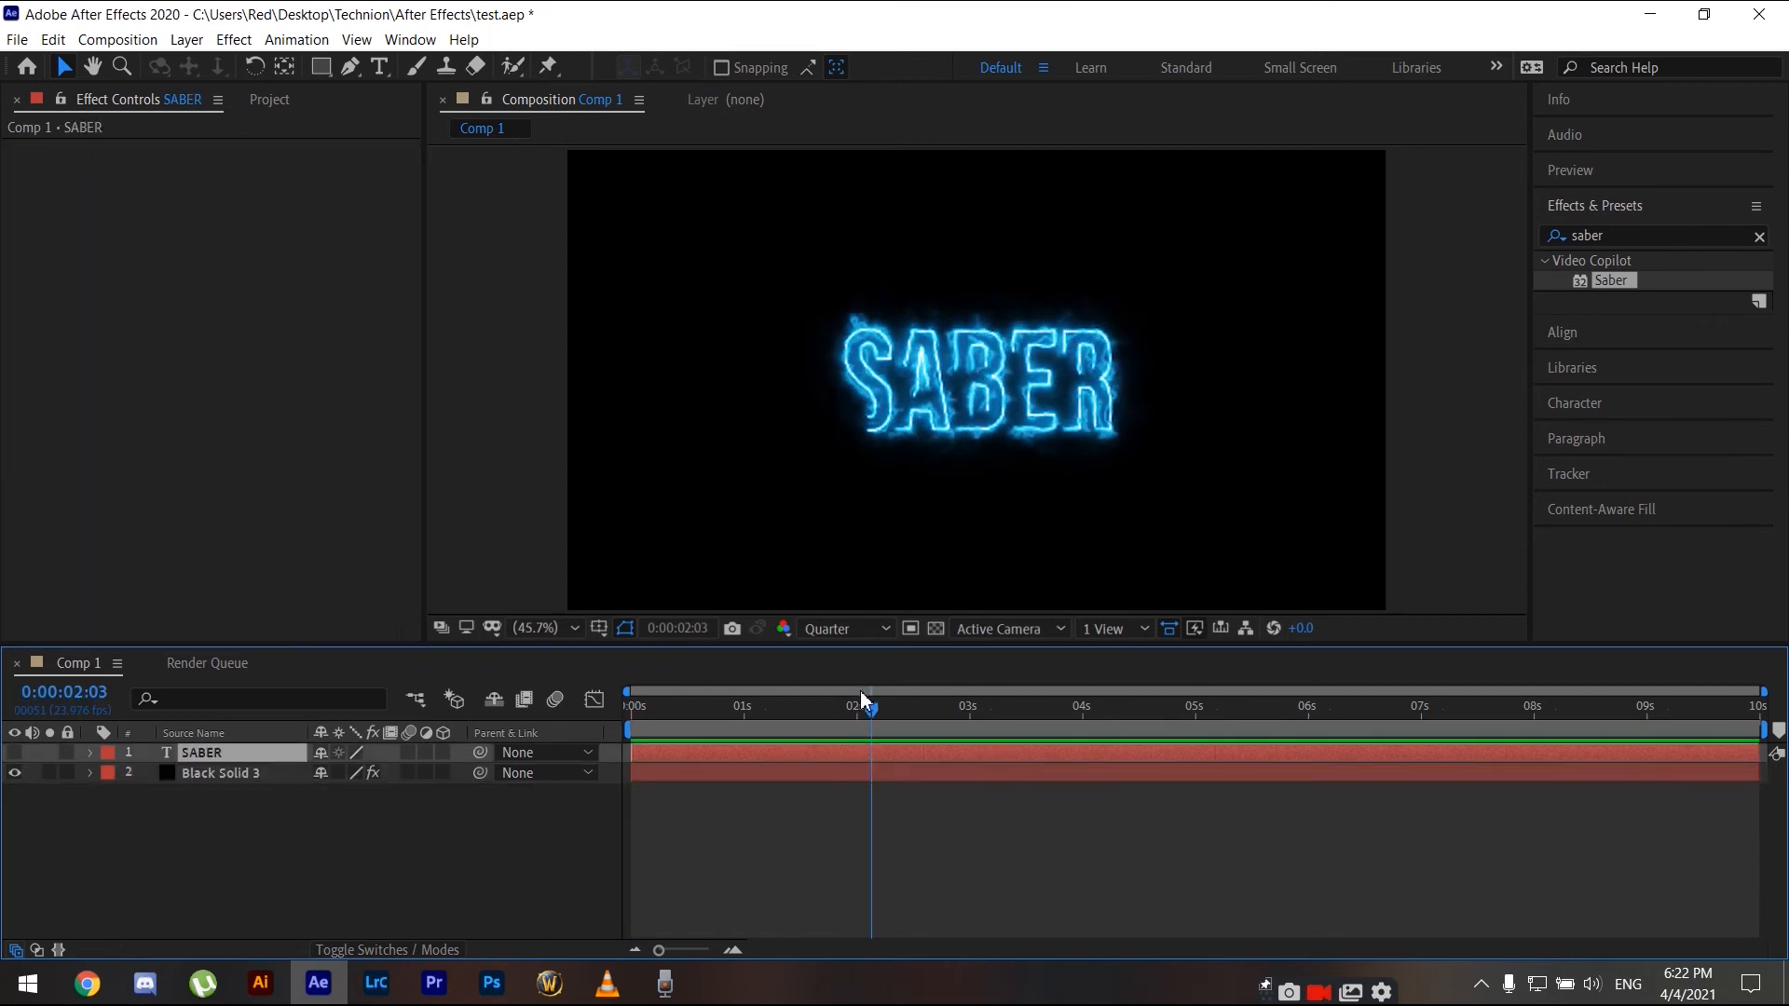
{"action": "key", "text": "Home"}
{"action": "left_click", "coordinate": [765, 708]}
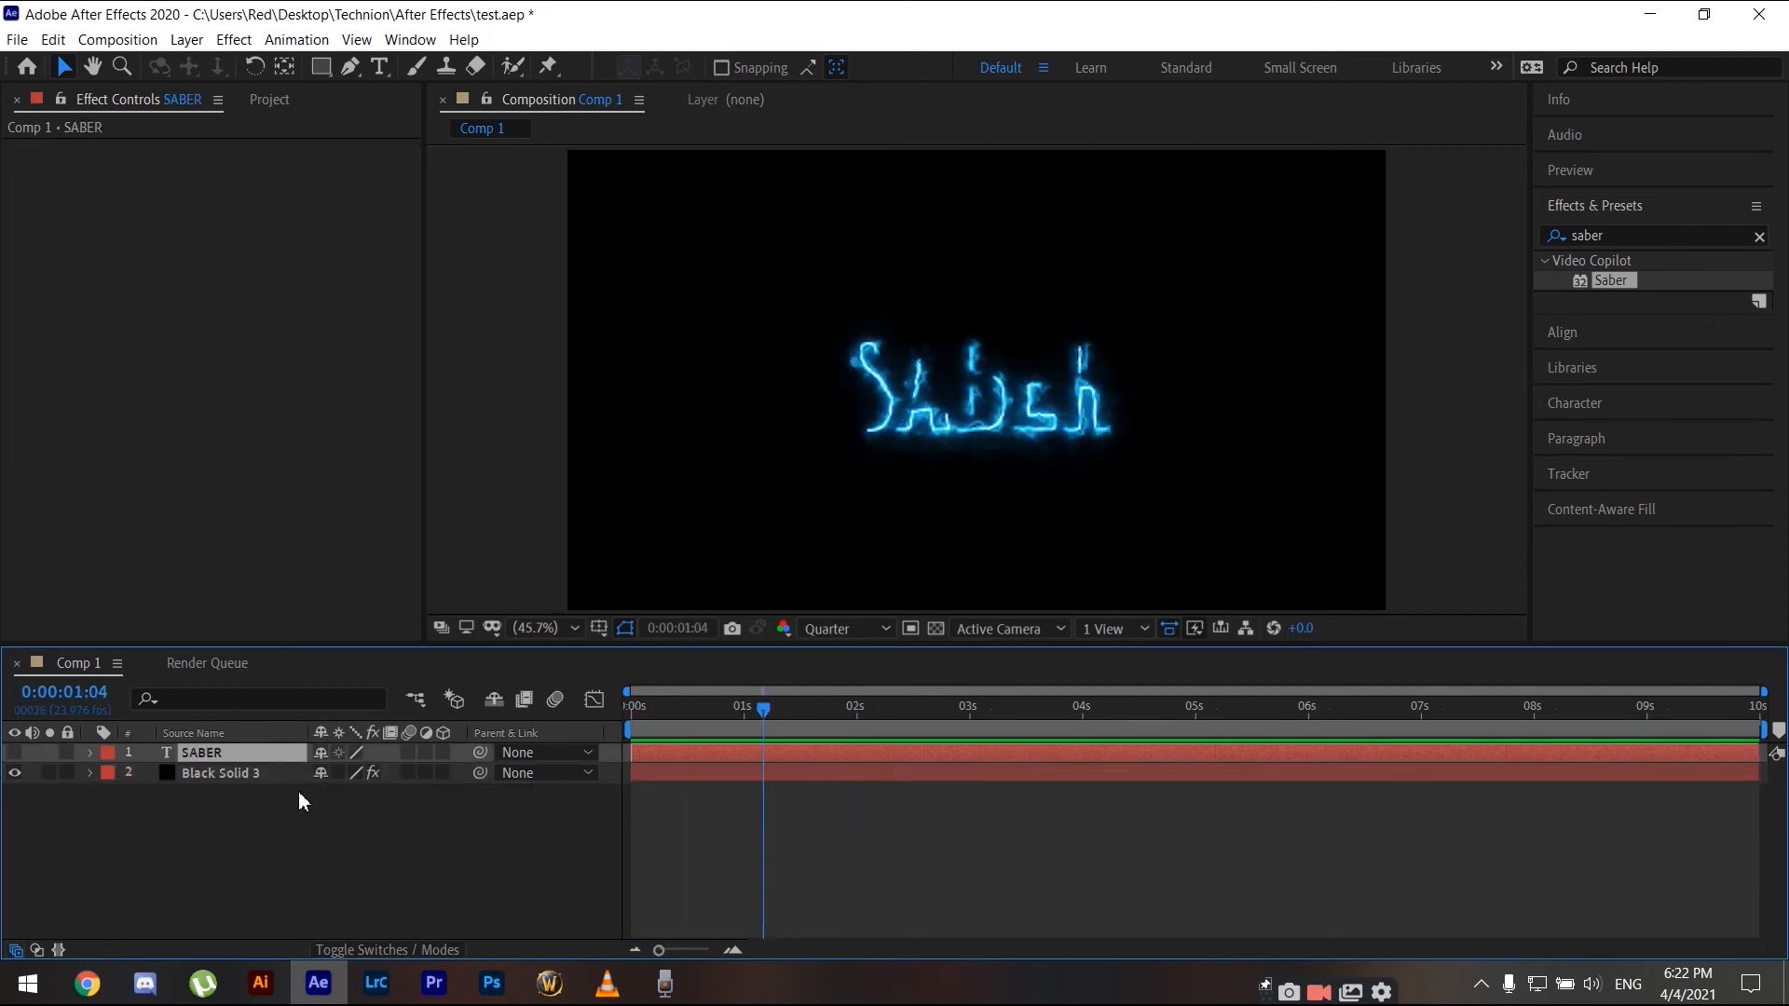
- Reveal Black Solid 3's keyframed properties and move the time indicator to the glow peak at 3:05
{"action": "left_click", "coordinate": [261, 773]}
{"action": "key", "text": "u"}
{"action": "left_click", "coordinate": [951, 710]}
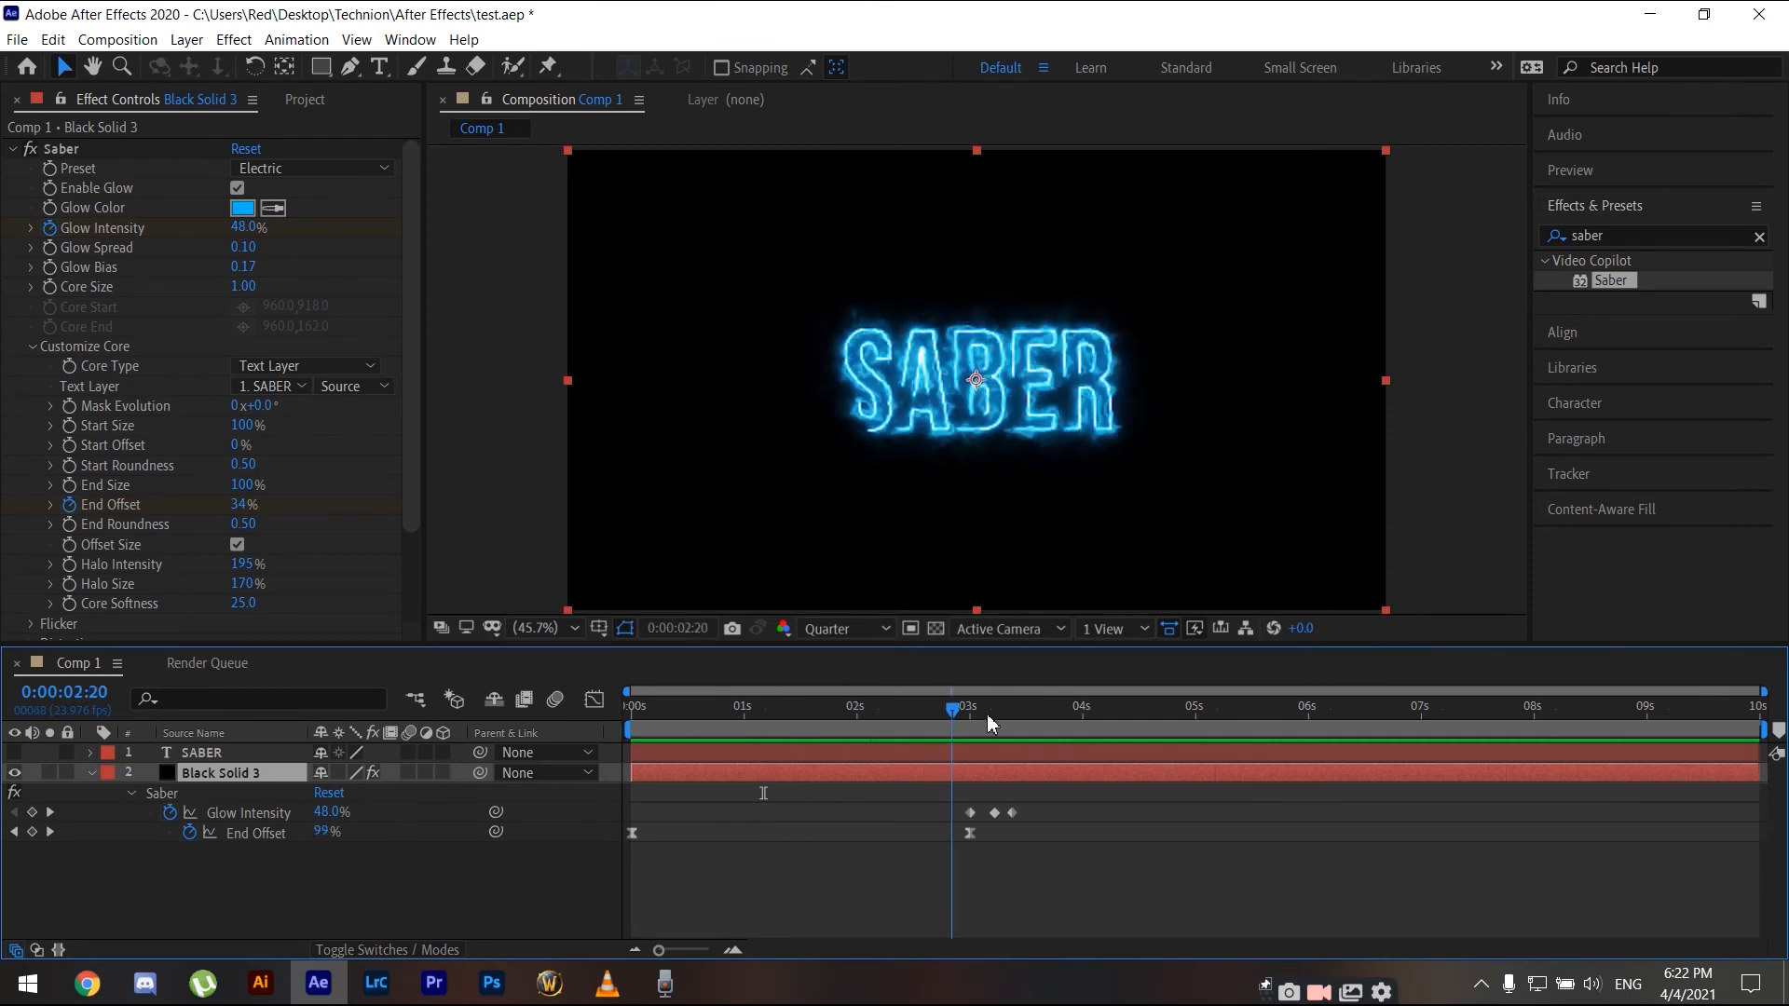
{"action": "left_click", "coordinate": [992, 713]}
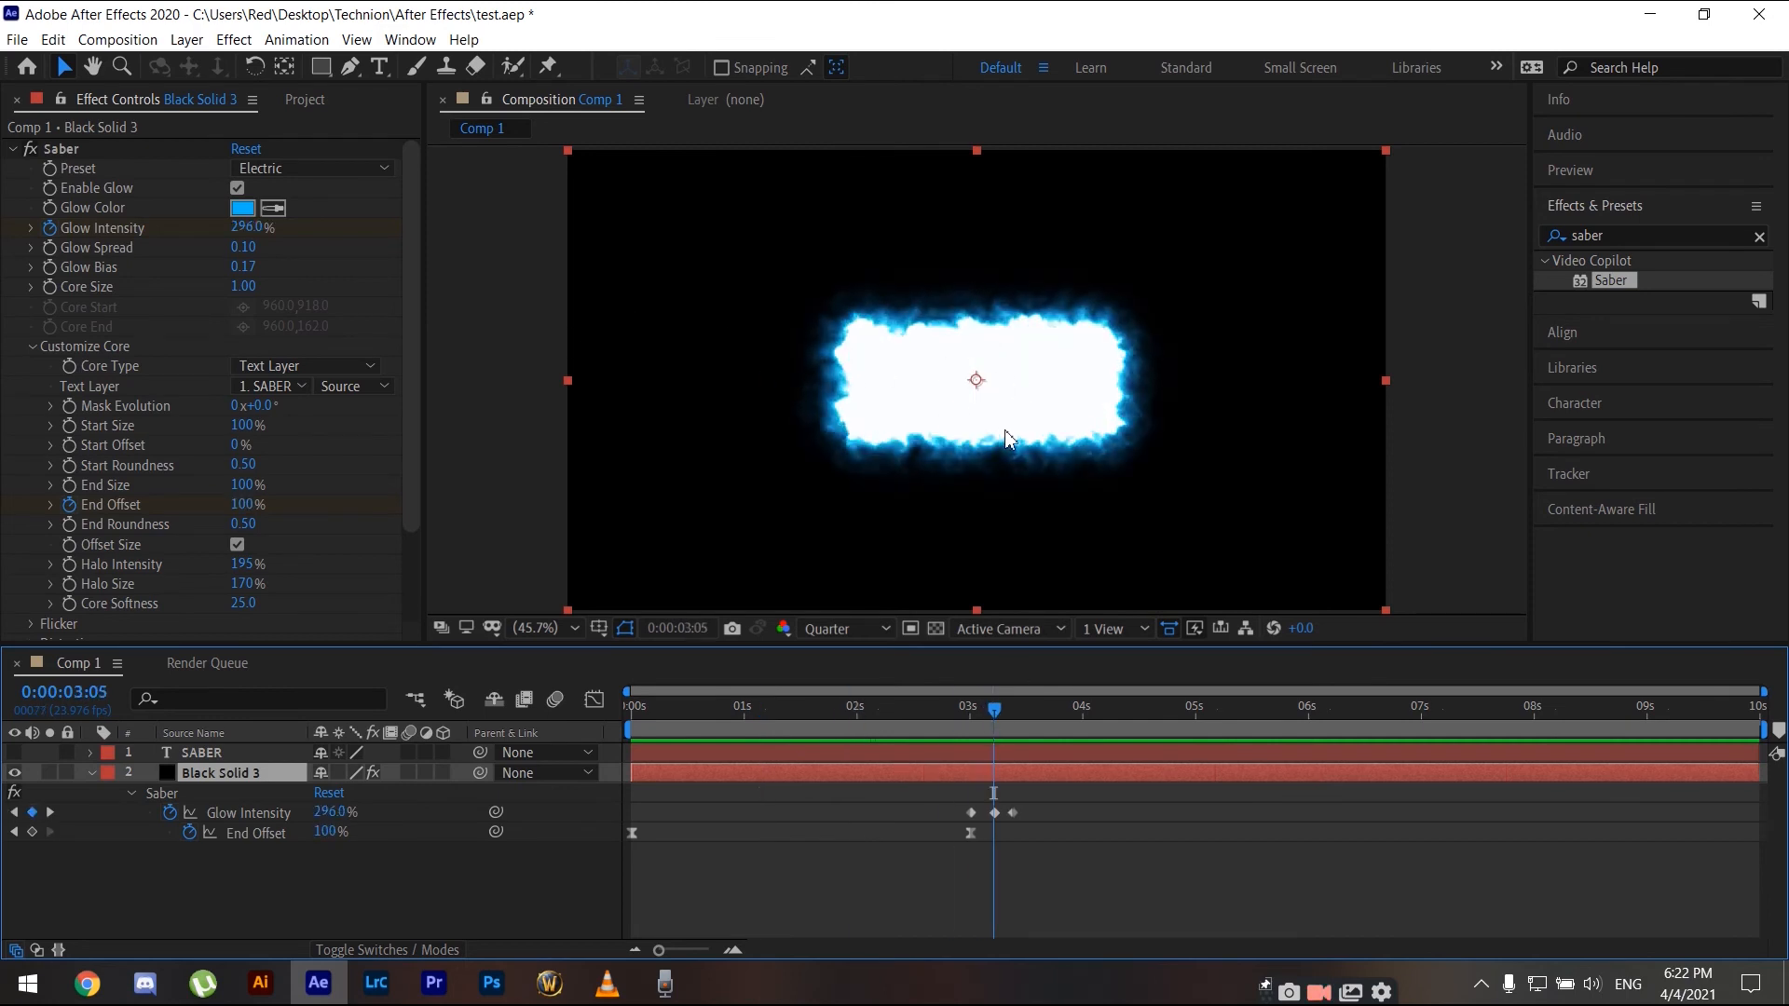
- Lower the Glow Intensity at the 3:05 keyframe to 120%
{"action": "left_click", "coordinate": [251, 227]}
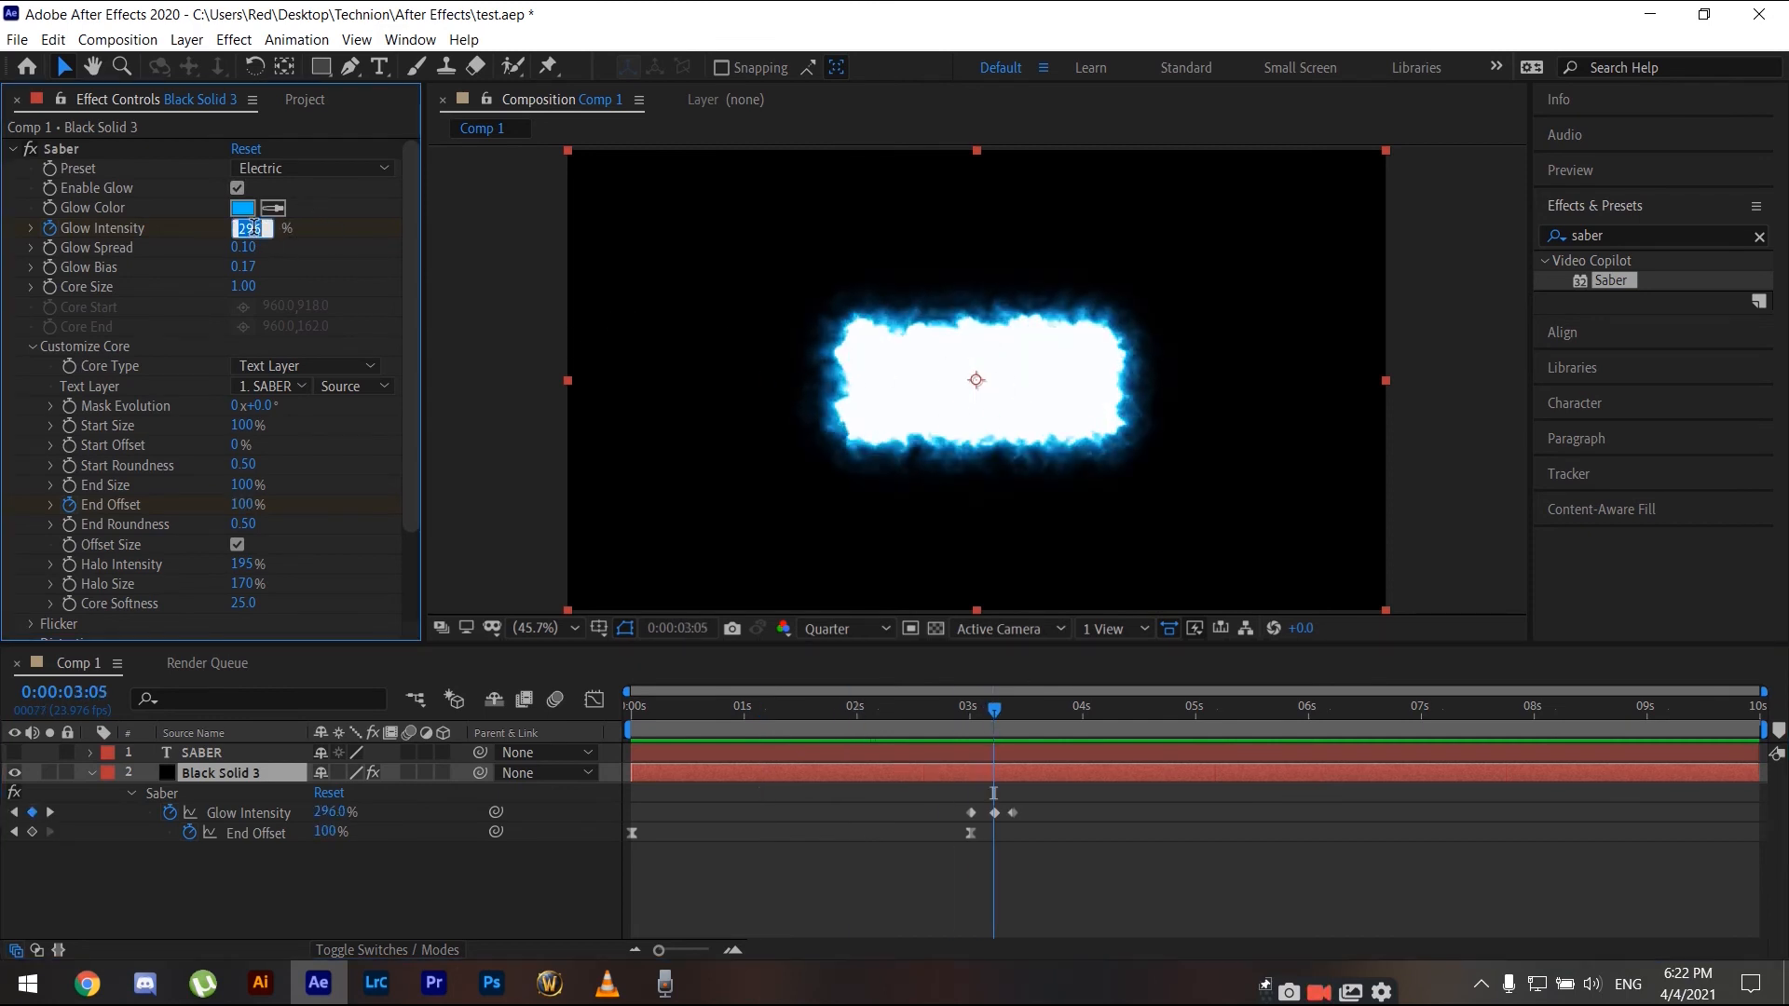
{"action": "key", "text": "Return"}
{"action": "left_click", "coordinate": [253, 227]}
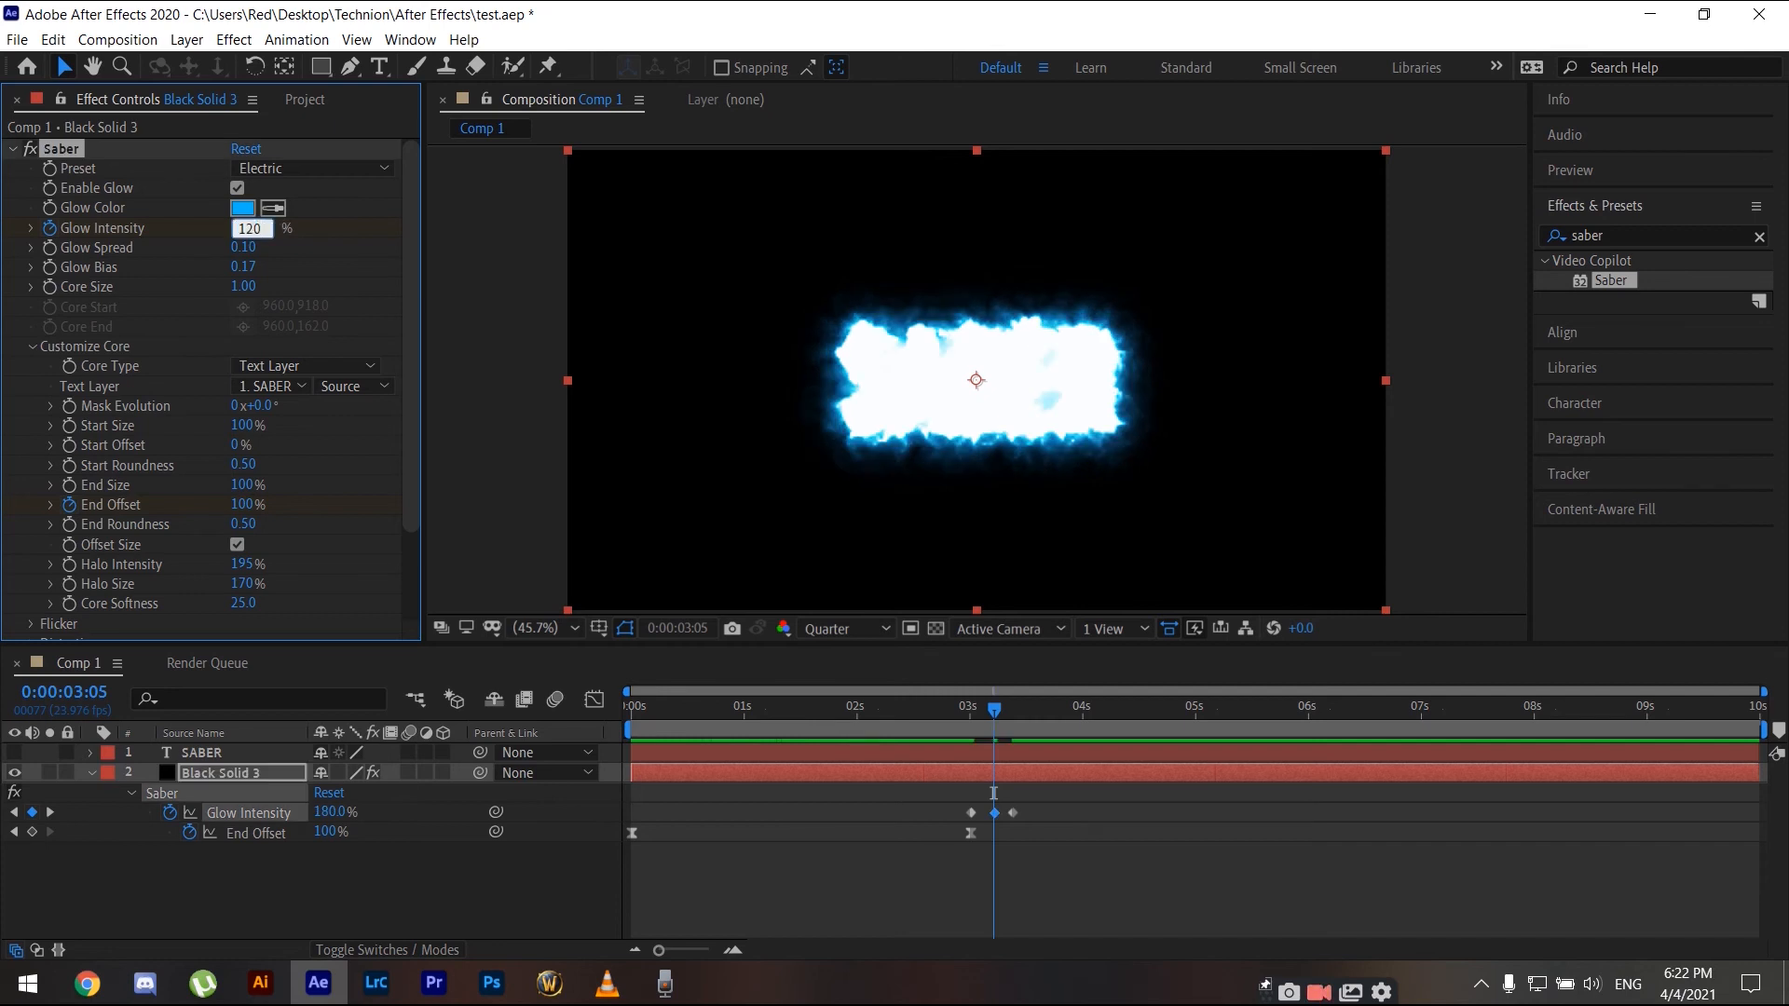
{"action": "key", "text": "Return"}
- Shift the first Glow Intensity keyframe slightly earlier, to about 2:22, and preview from around 2:13
{"action": "left_click_drag", "start_coordinate": [1013, 812], "coordinate": [961, 812]}
{"action": "left_click", "coordinate": [919, 710]}
{"action": "key", "text": "space"}
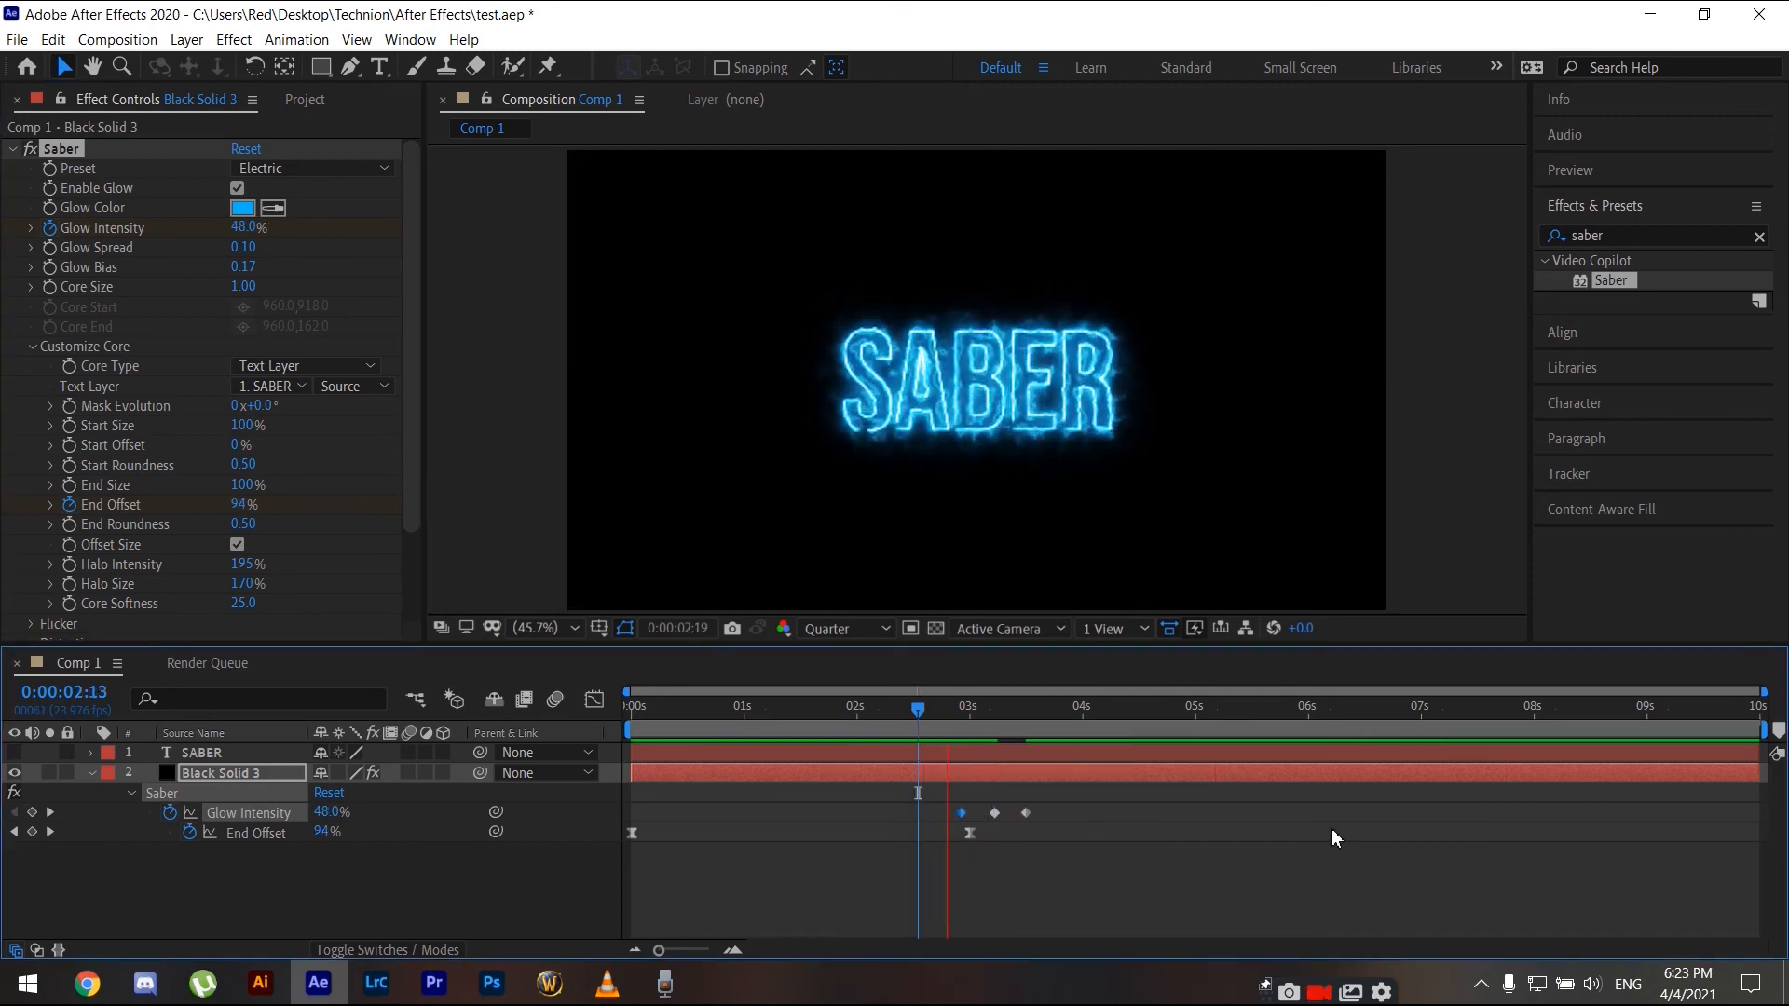
{"action": "key", "text": "space"}
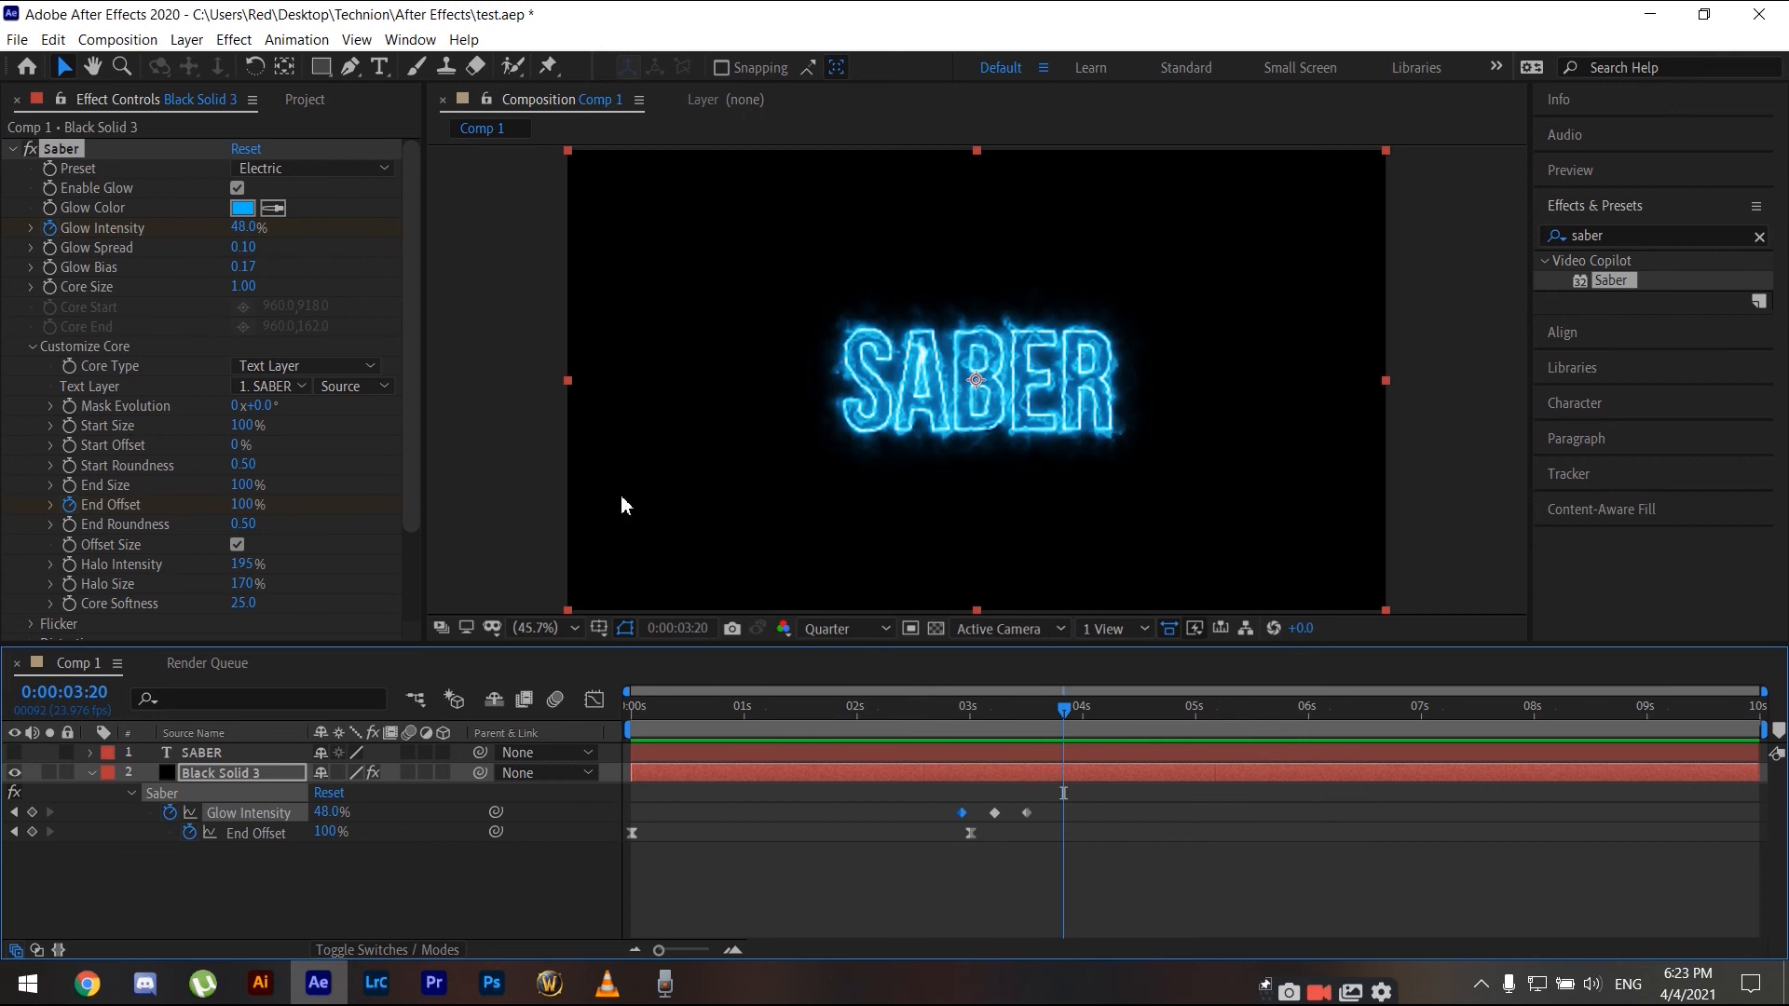
- Add the 10 WHOOSH transition sound MP3 to the composition as a layer, with its sound near 3 seconds
{"action": "left_click", "coordinate": [304, 100]}
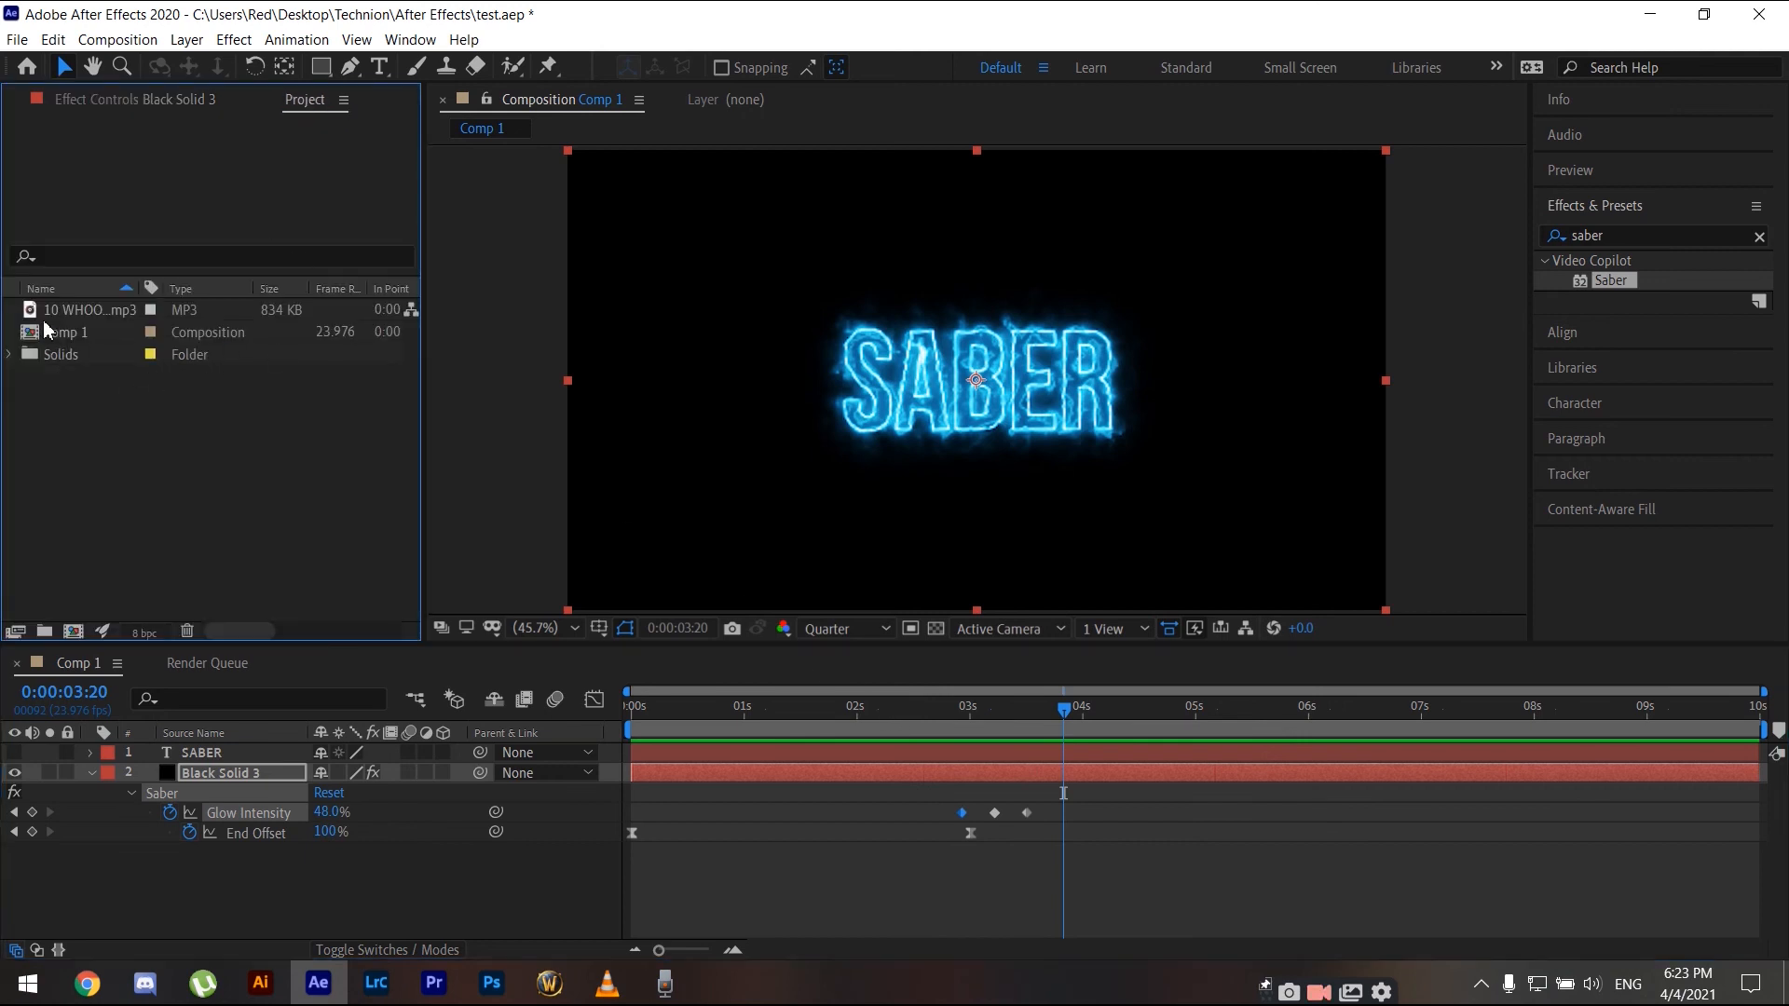
{"action": "left_click", "coordinate": [74, 308]}
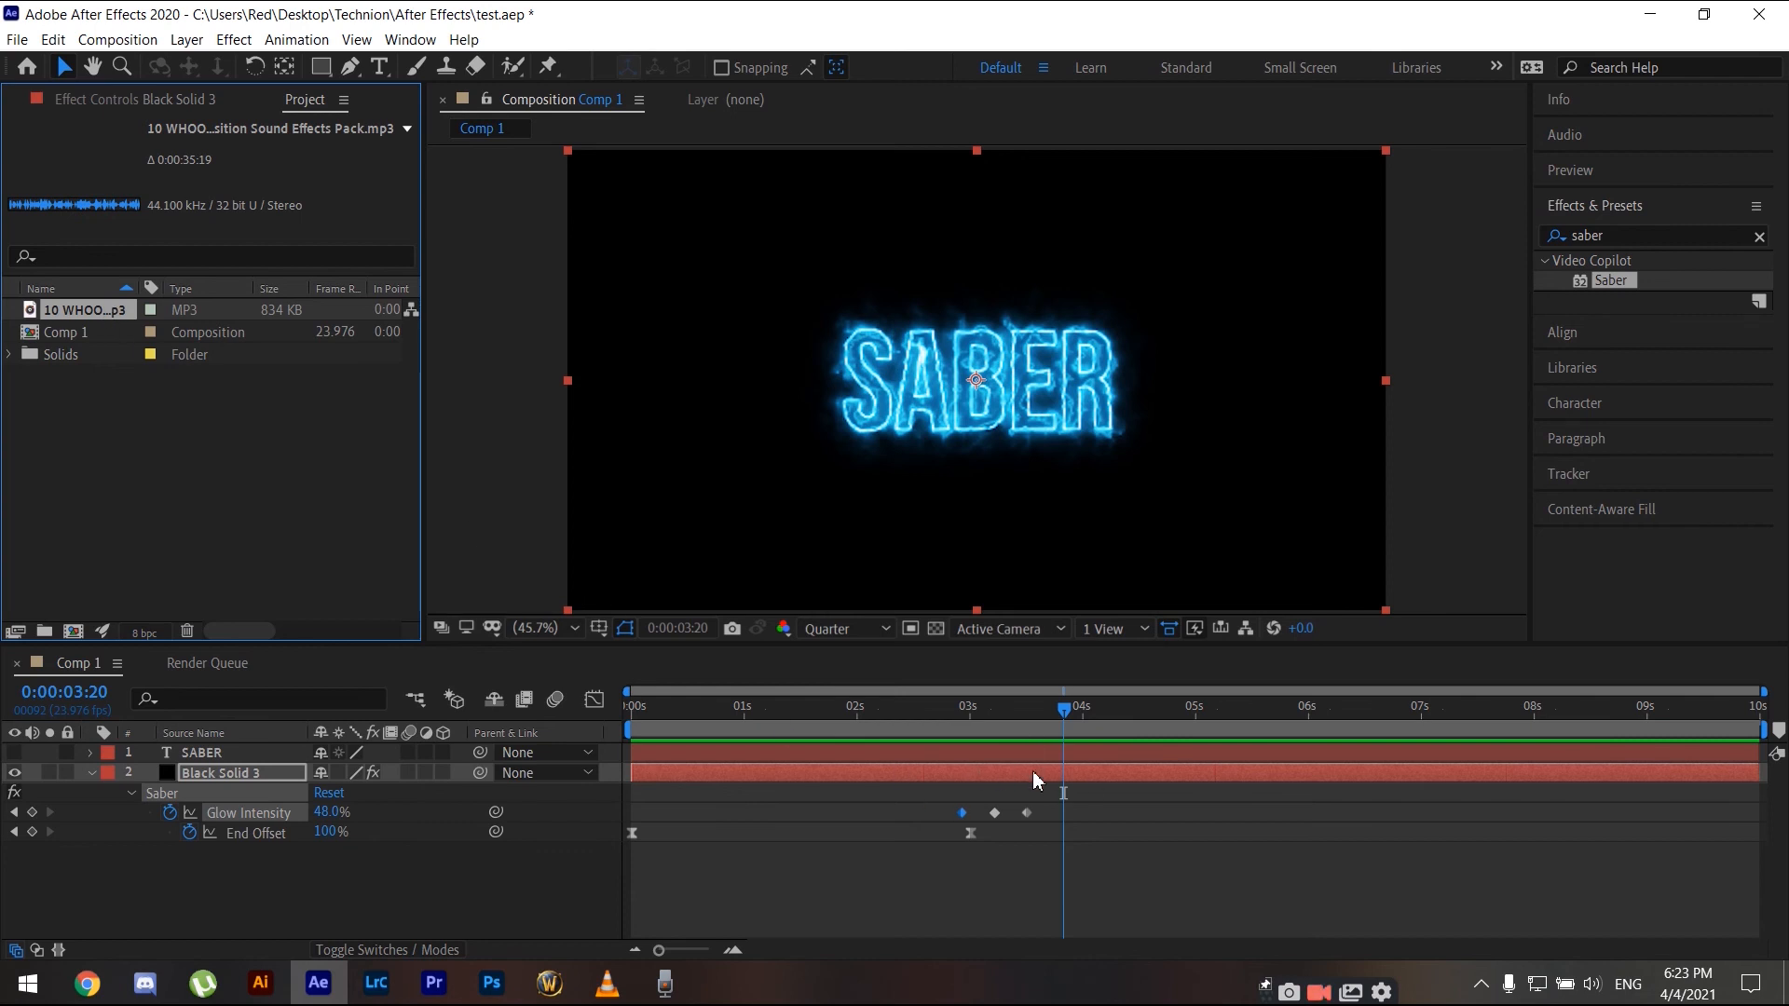
{"action": "left_click_drag", "start_coordinate": [1063, 710], "coordinate": [1003, 719]}
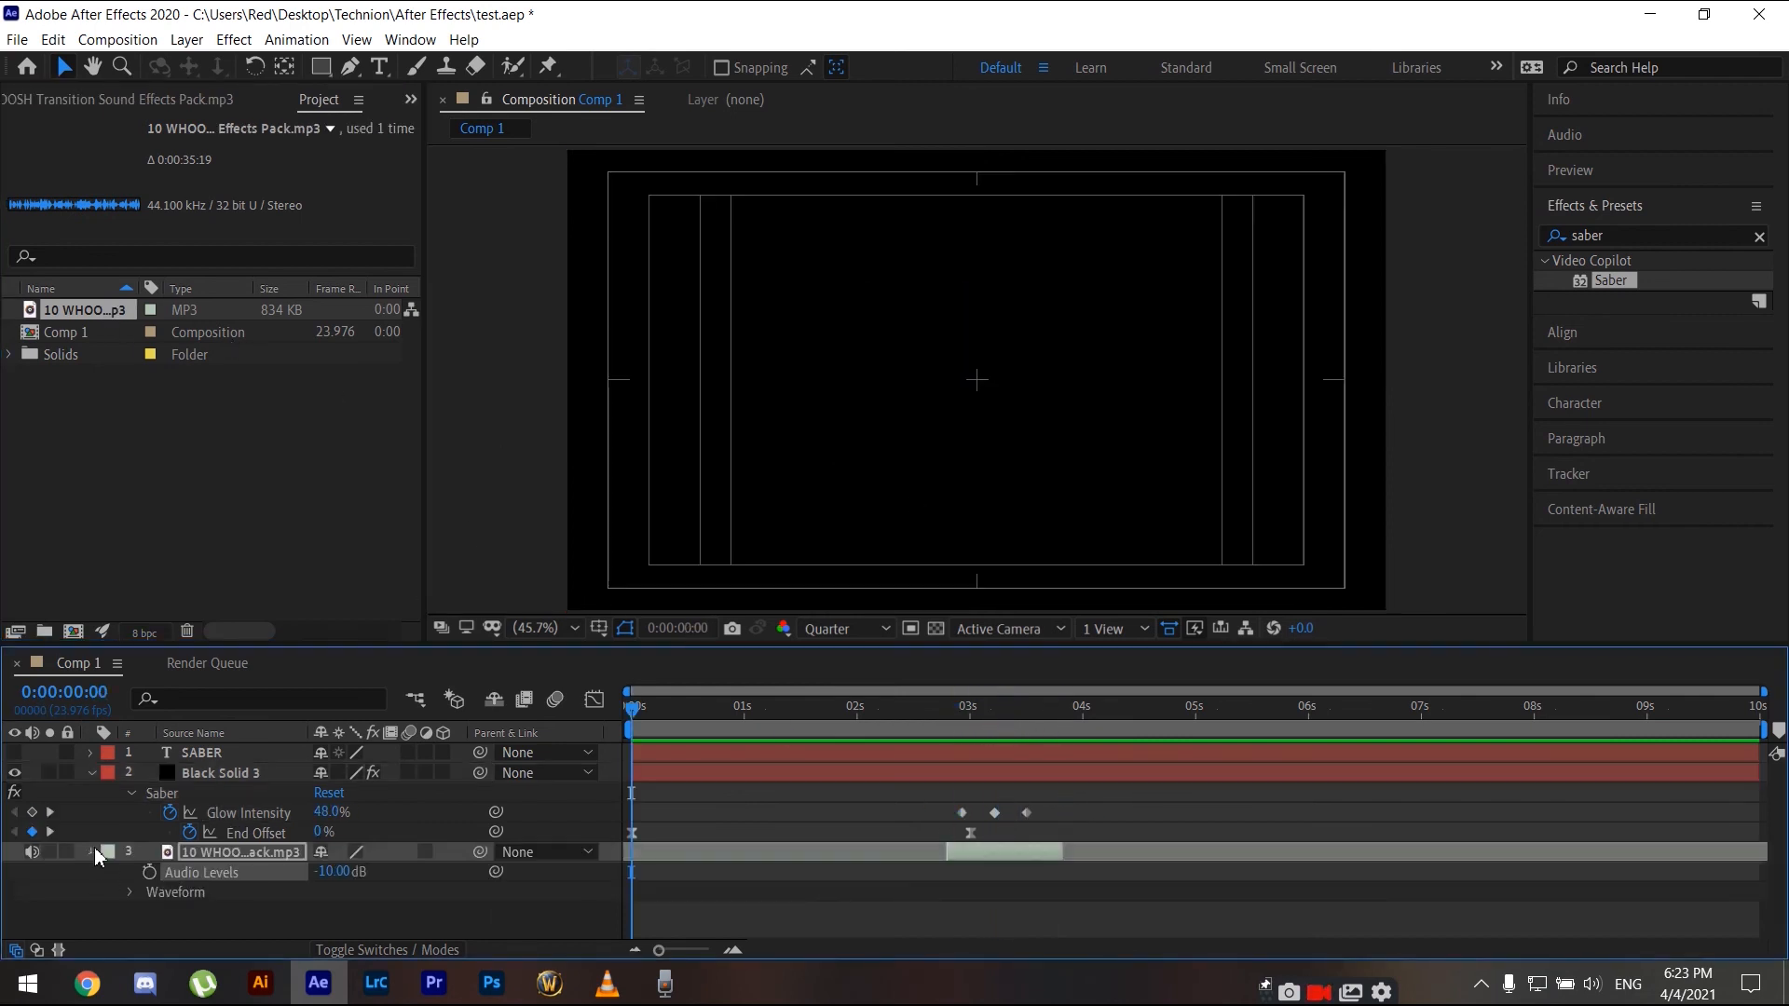
{"action": "left_click", "coordinate": [92, 852]}
{"action": "left_click", "coordinate": [91, 773]}
{"action": "left_click", "coordinate": [835, 898]}
- Preview the animation with the whoosh sound and return to the start
{"action": "key", "text": "space"}
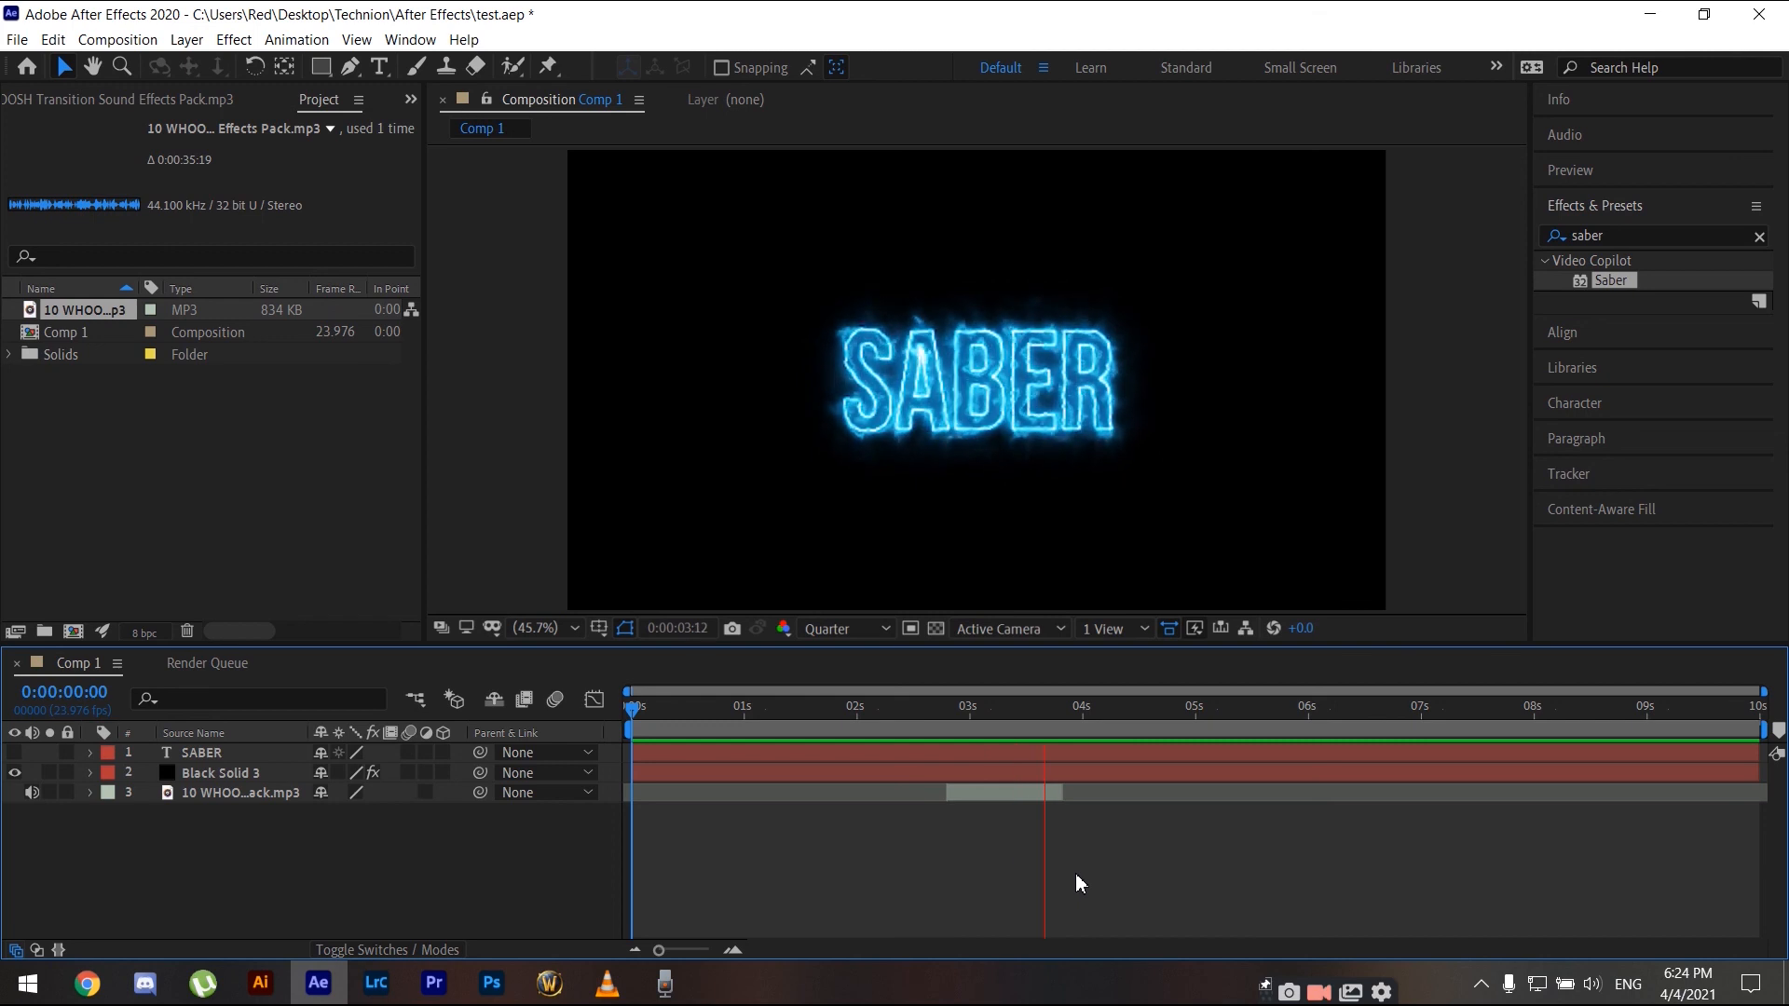
{"action": "key", "text": "space"}
{"action": "left_click_drag", "start_coordinate": [1077, 707], "coordinate": [411, 708]}
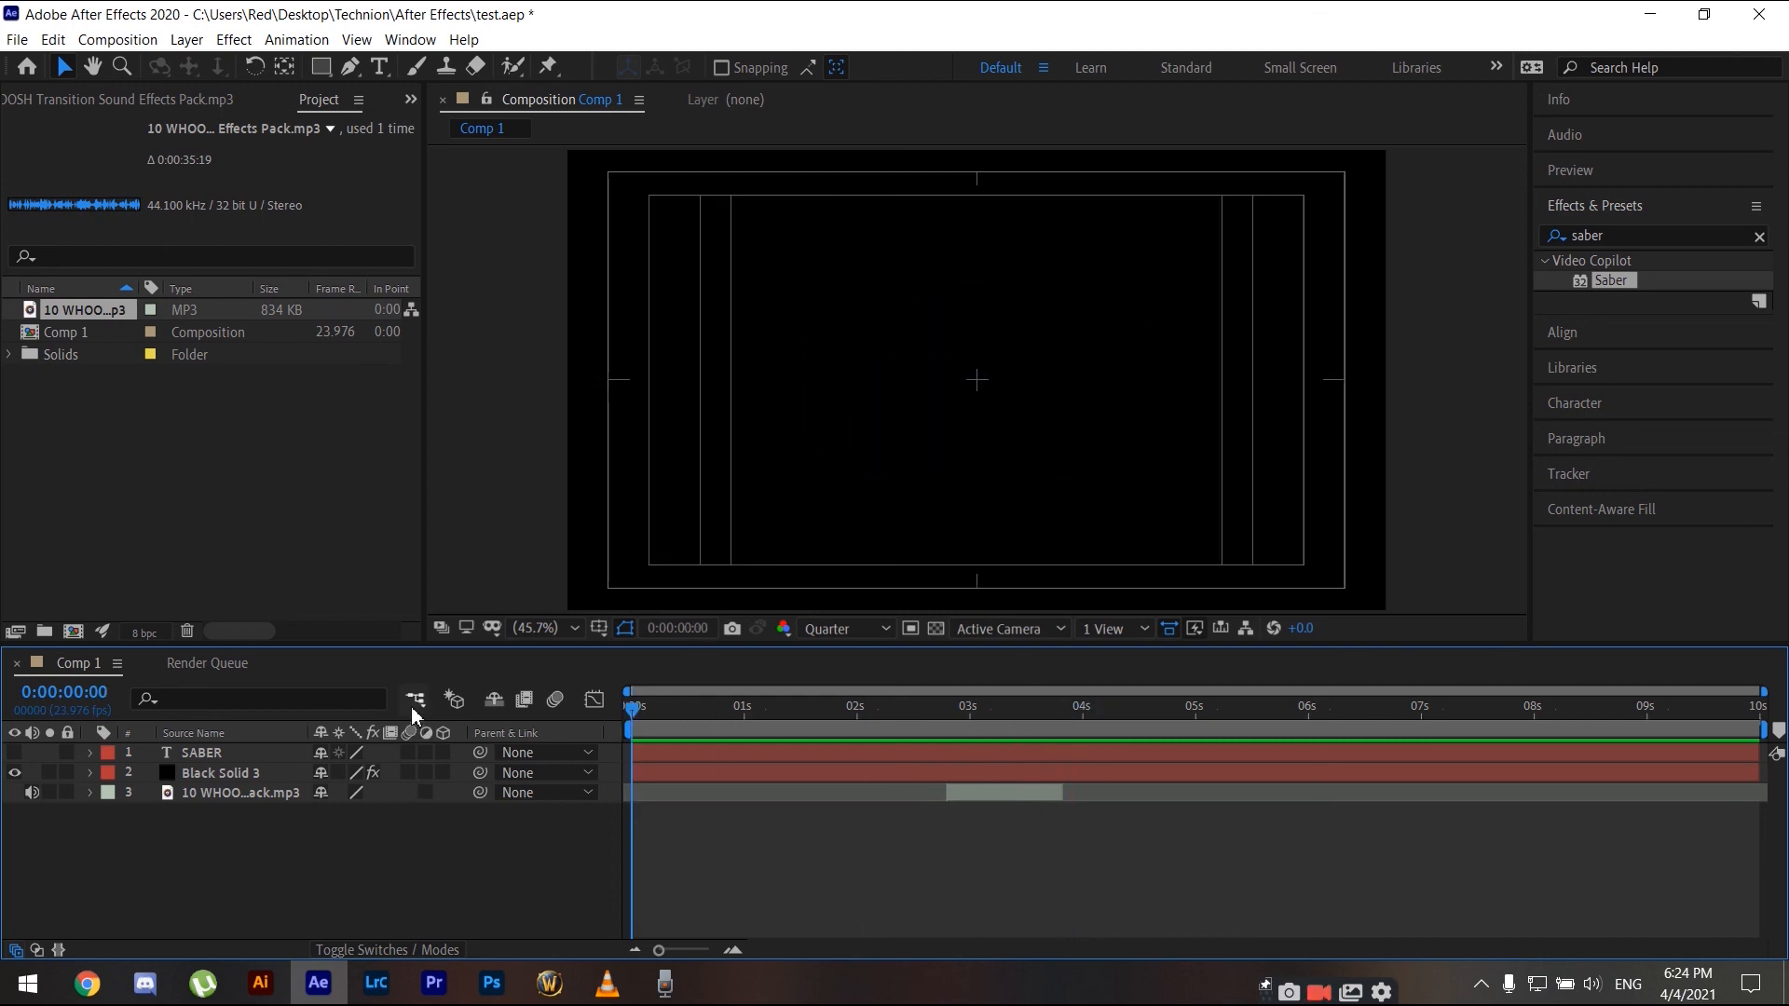
- Clear the effects search and switch the Saber preset on Black Solid 3 to Patronus
{"action": "left_click", "coordinate": [1760, 237]}
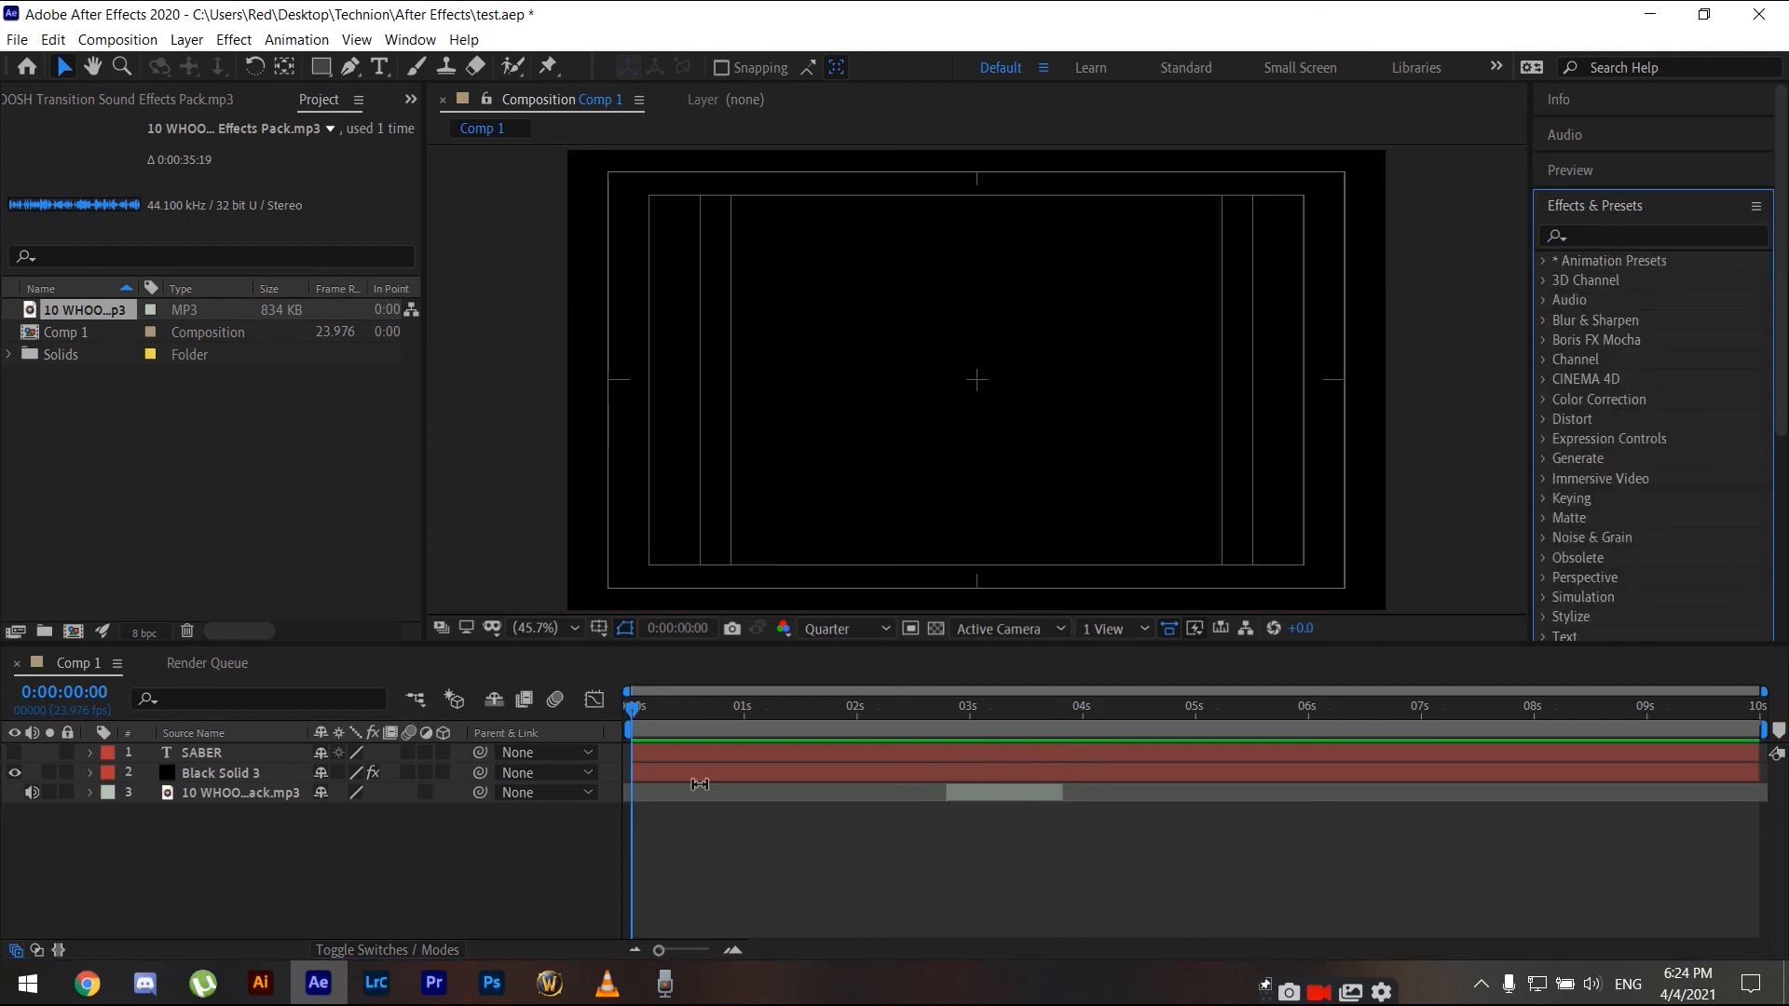
{"action": "left_click", "coordinate": [239, 770]}
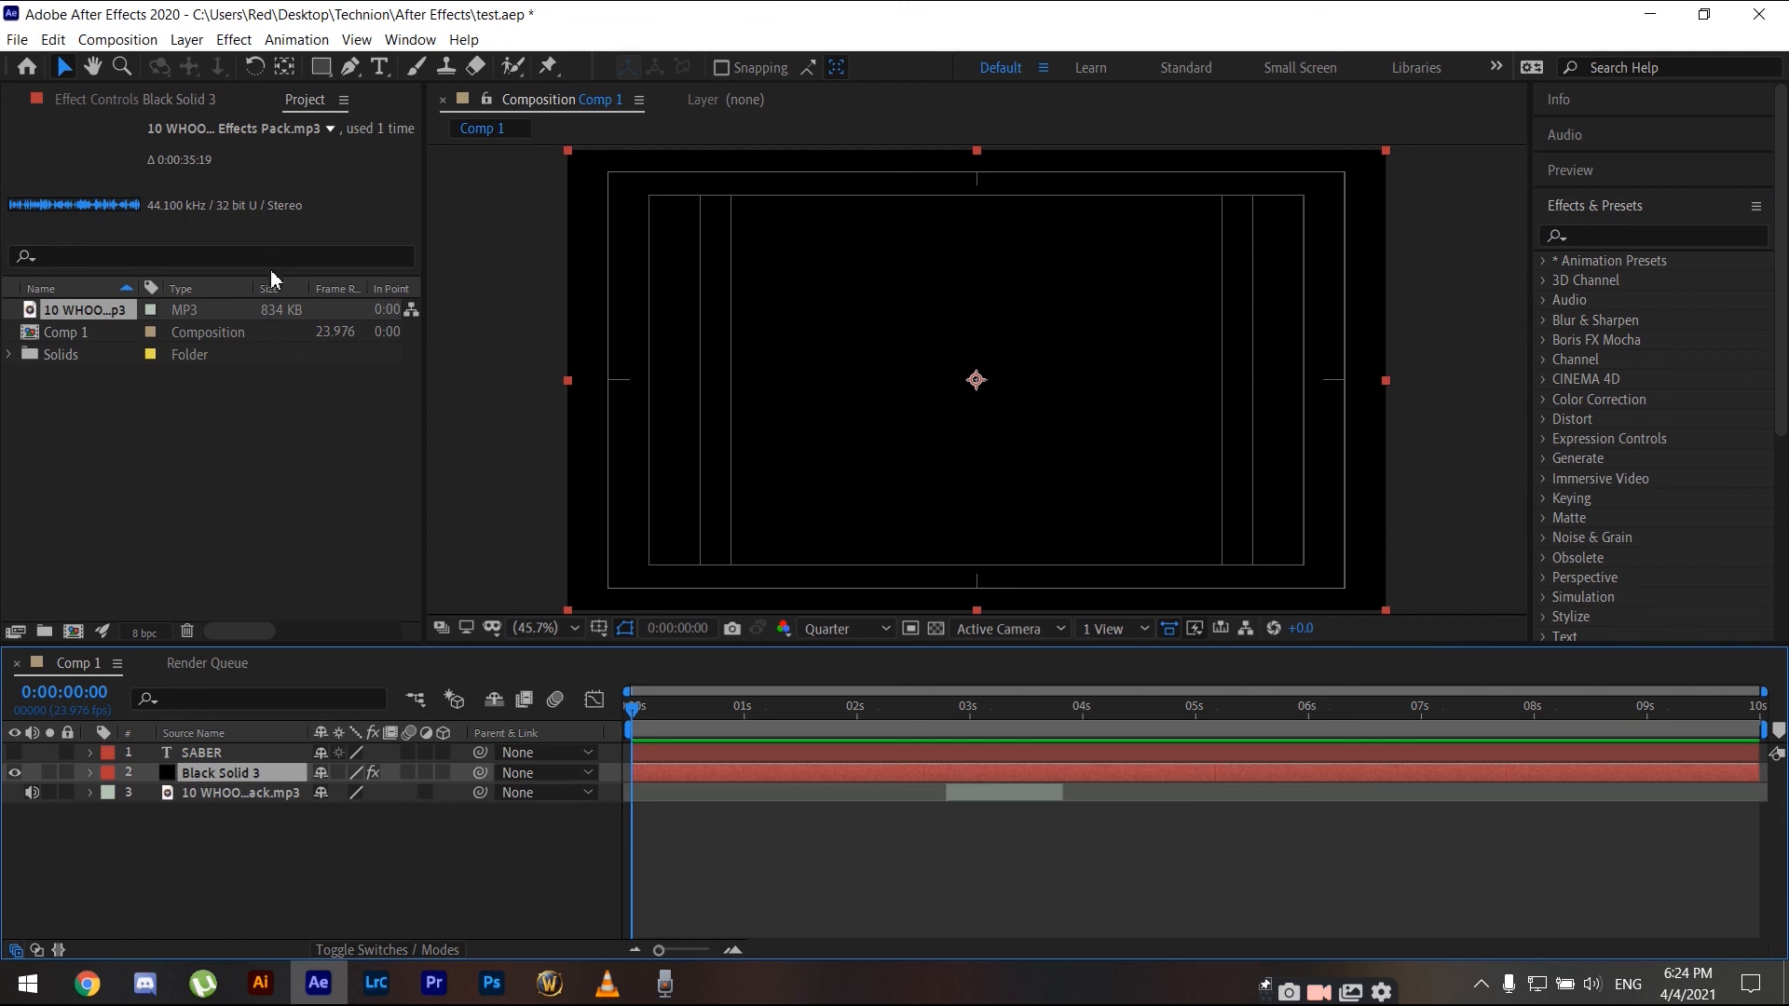
{"action": "left_click", "coordinate": [117, 101]}
{"action": "left_click", "coordinate": [324, 167]}
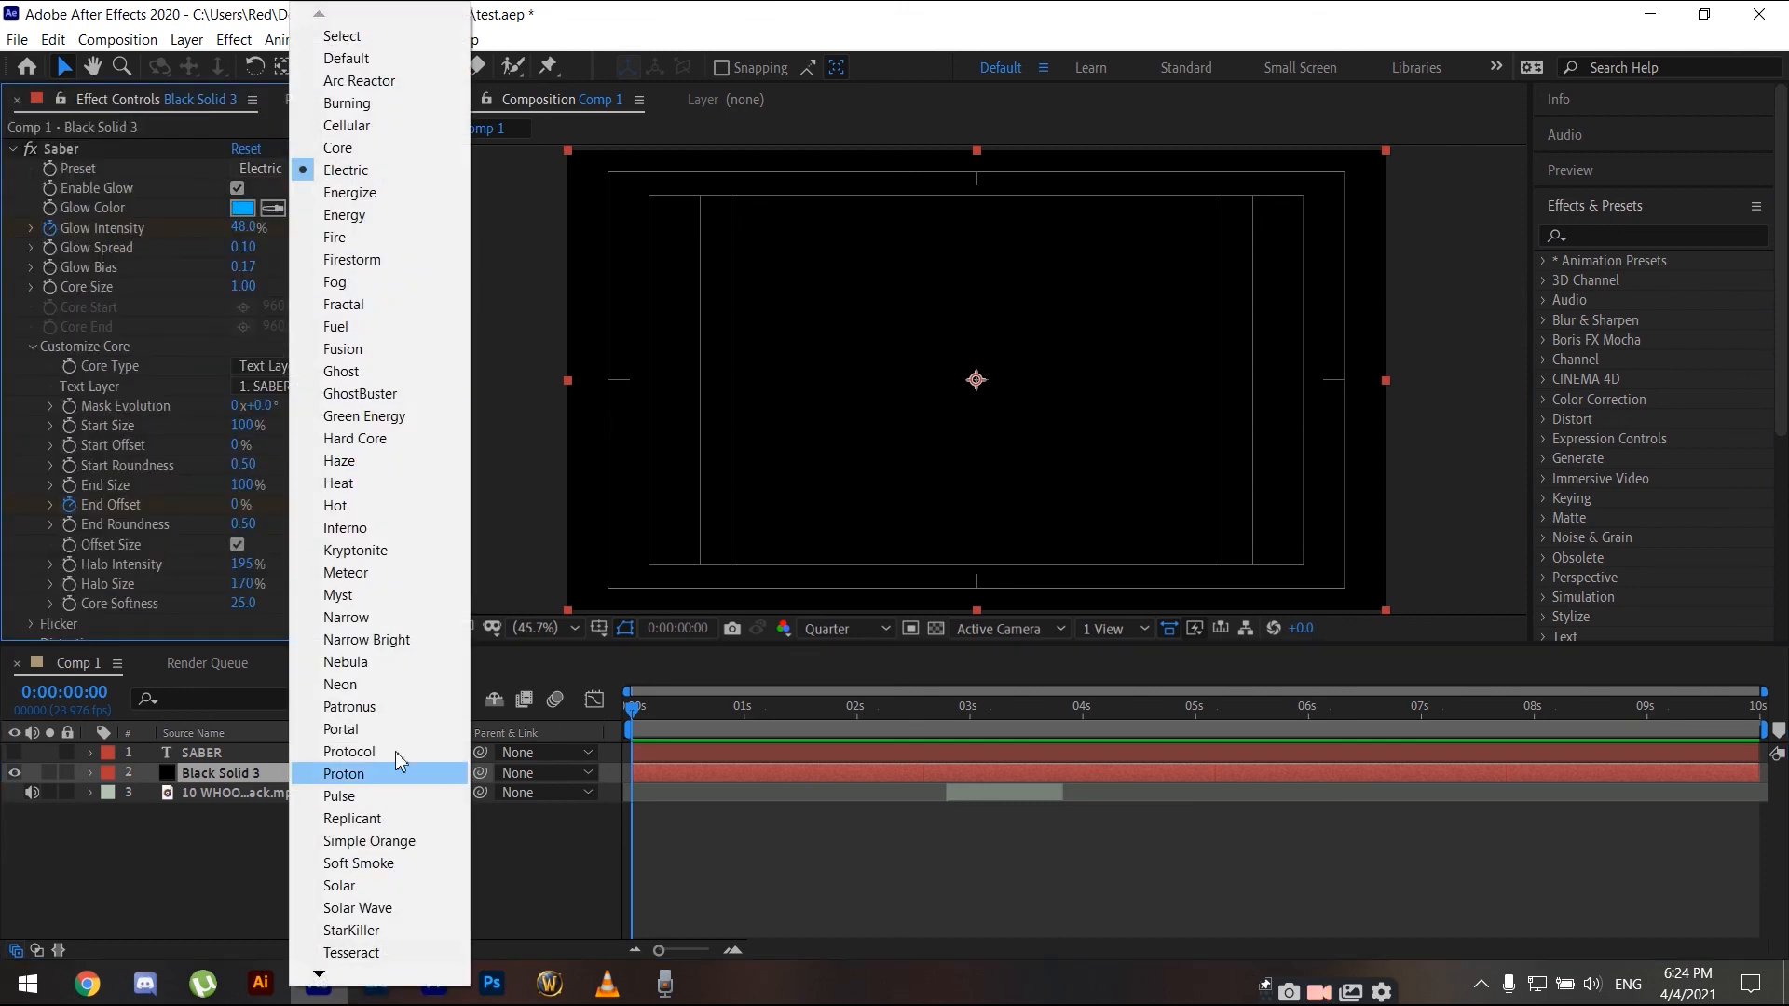
{"action": "left_click", "coordinate": [368, 708]}
- Preview the Patronus preset and browse through the Saber effect settings
{"action": "key", "text": "space"}
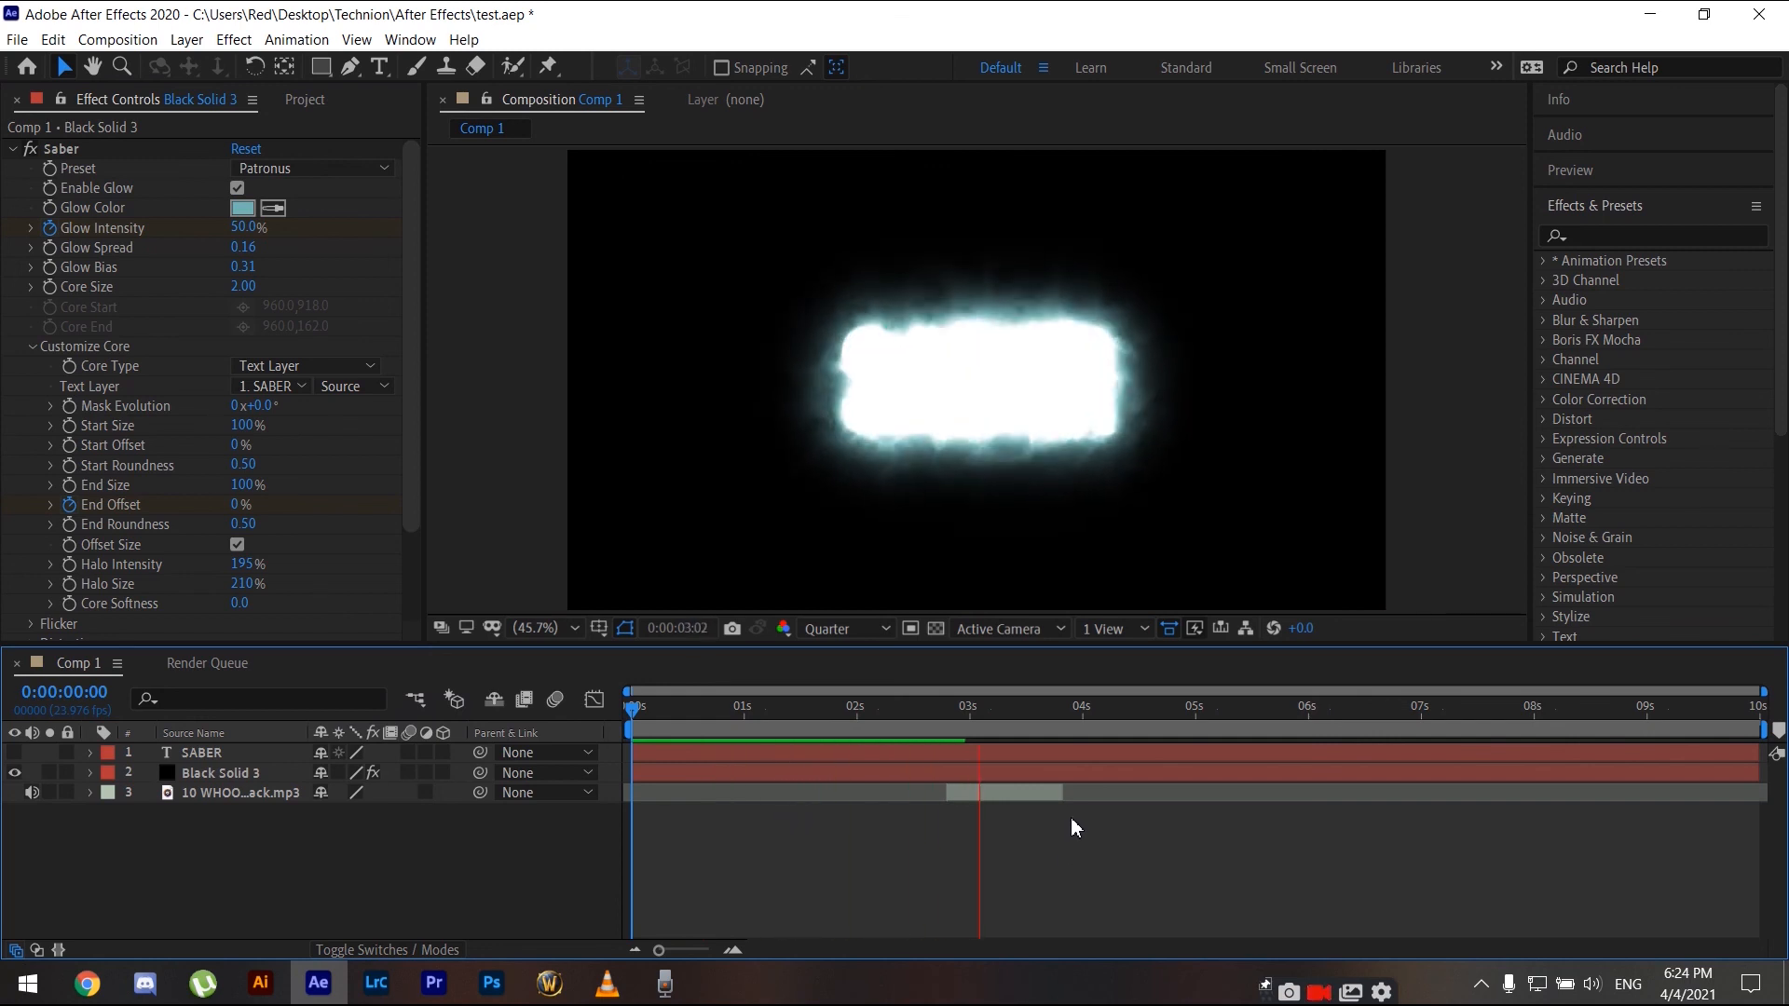
{"action": "key", "text": "space"}
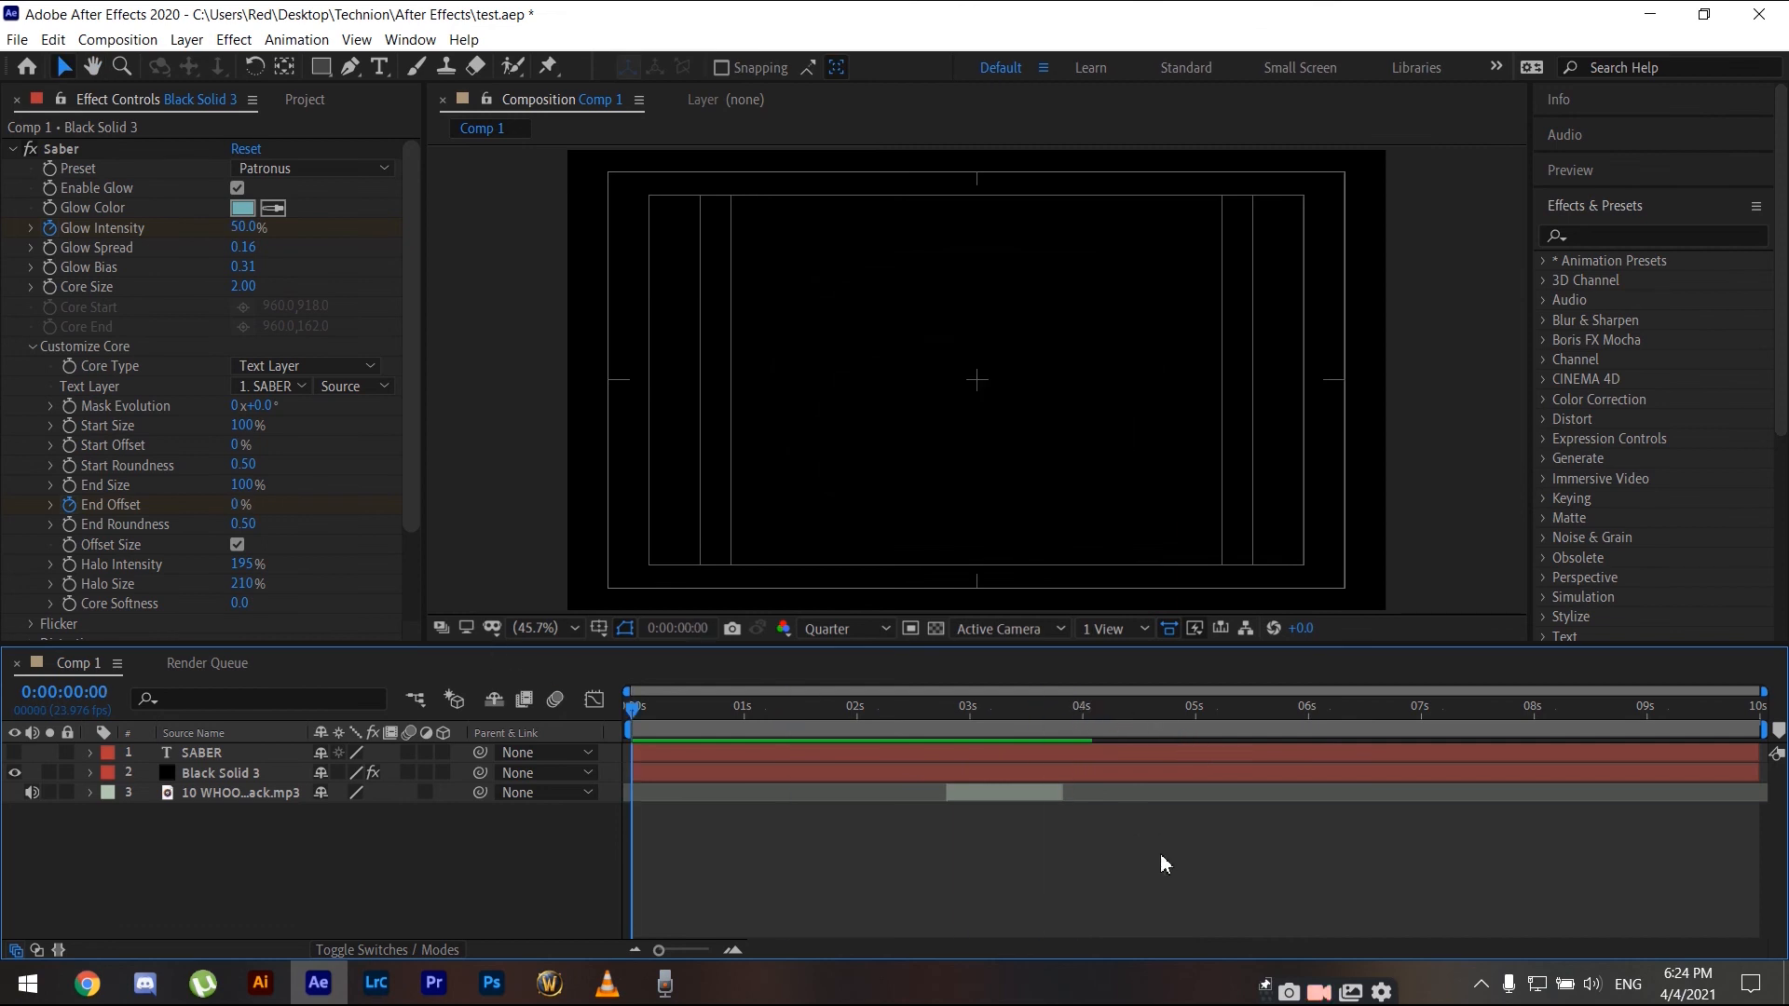
{"action": "scroll", "coordinate": [294, 503], "scroll_direction": "down", "scroll_amount": 3}
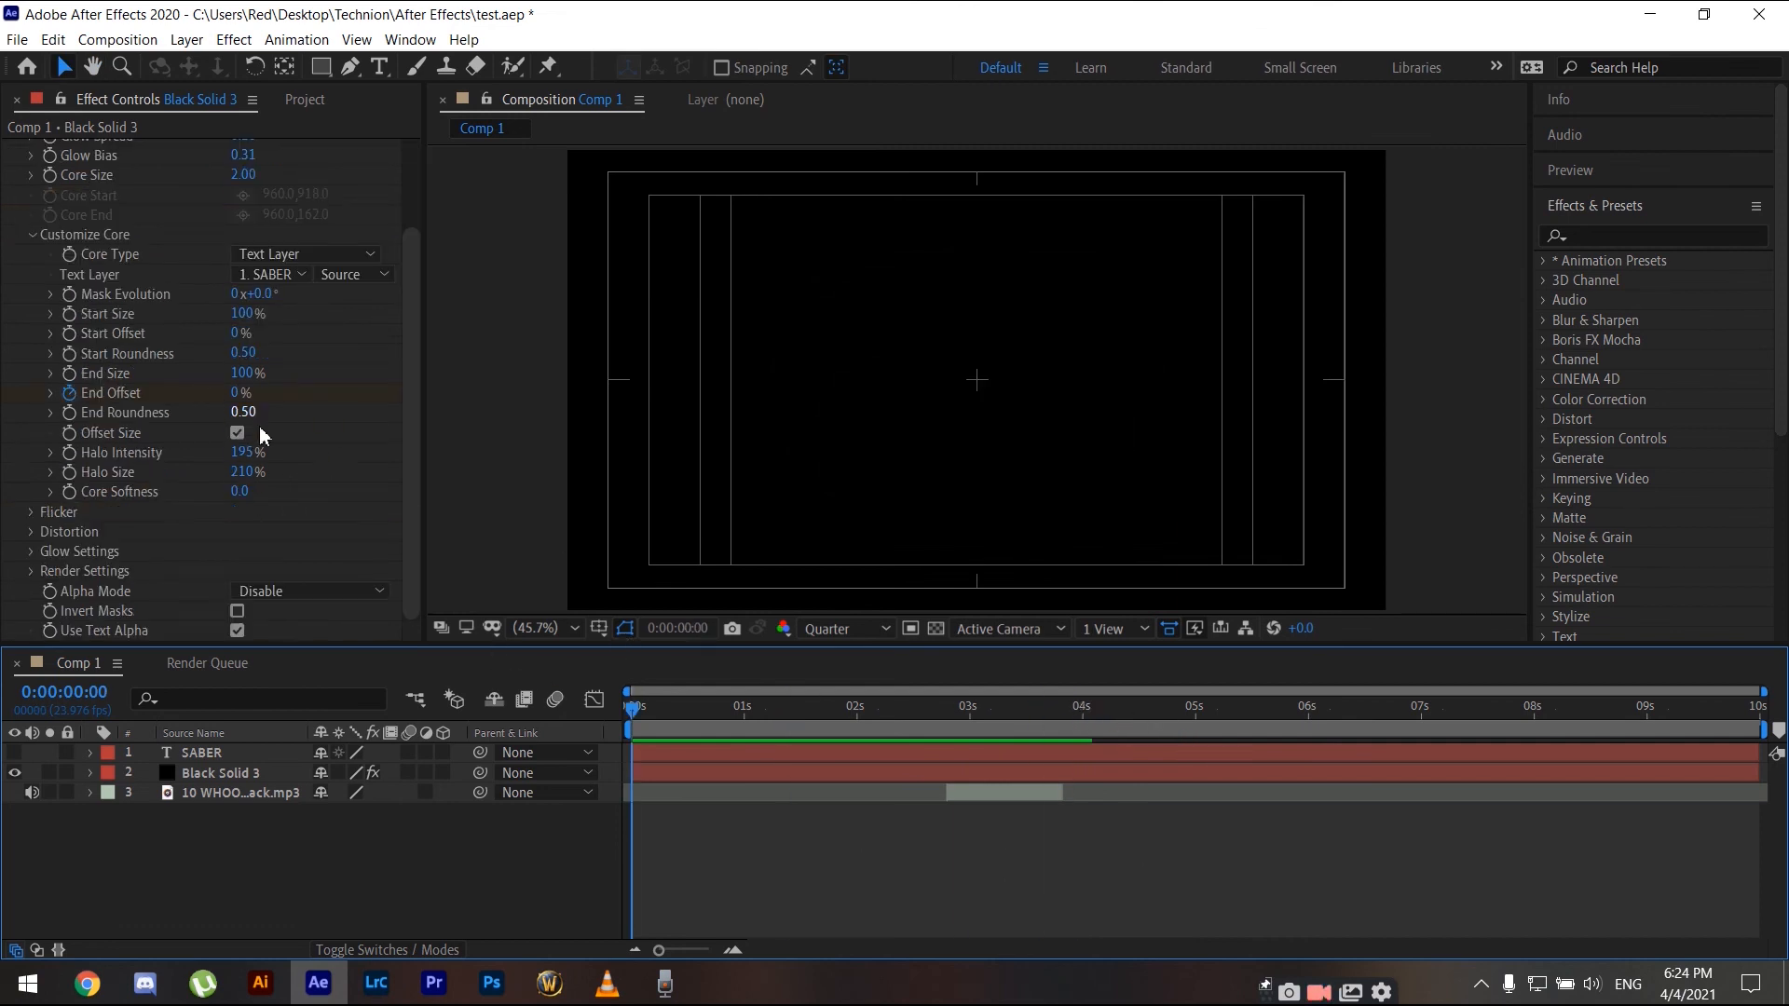
{"action": "scroll", "coordinate": [323, 463], "scroll_direction": "up", "scroll_amount": 3}
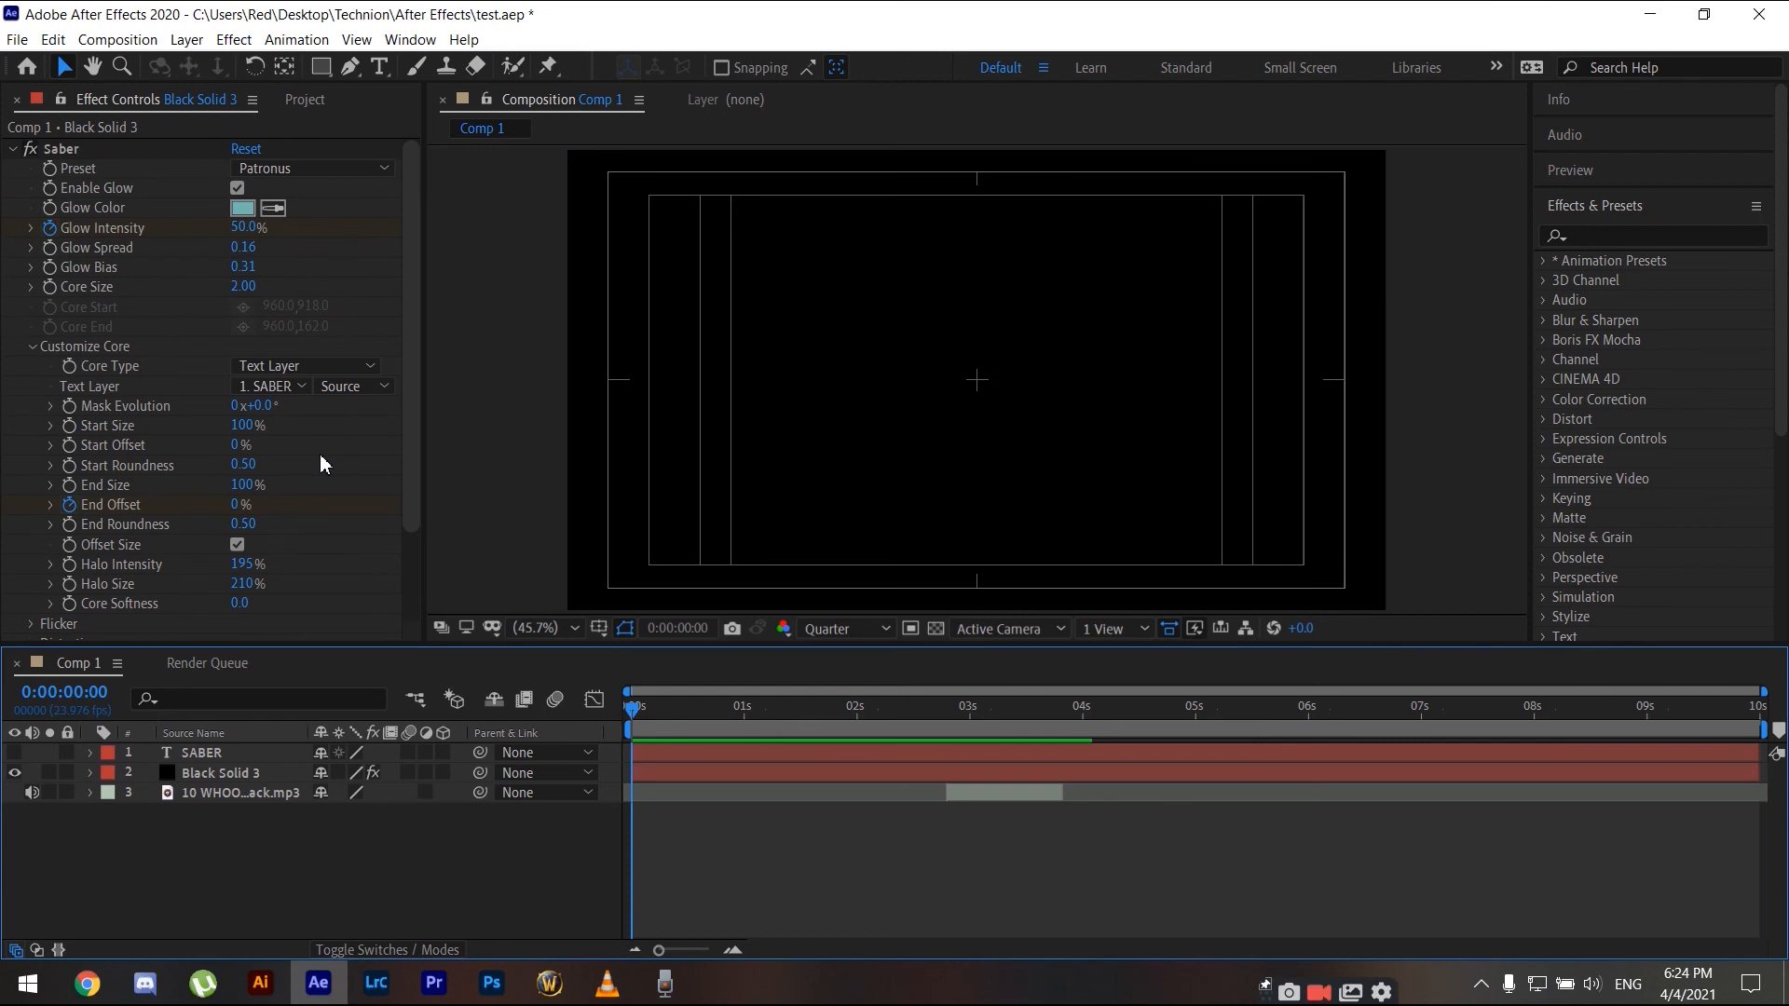